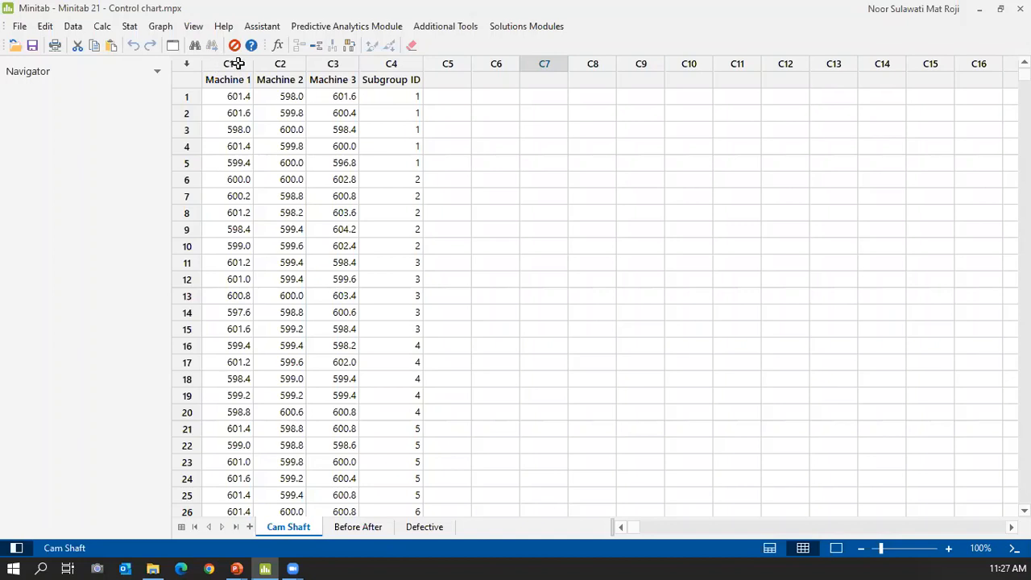
- Examine how the machine measurements correspond to the Subgroup ID values across the first three subgroups
click(238, 63)
click(274, 63)
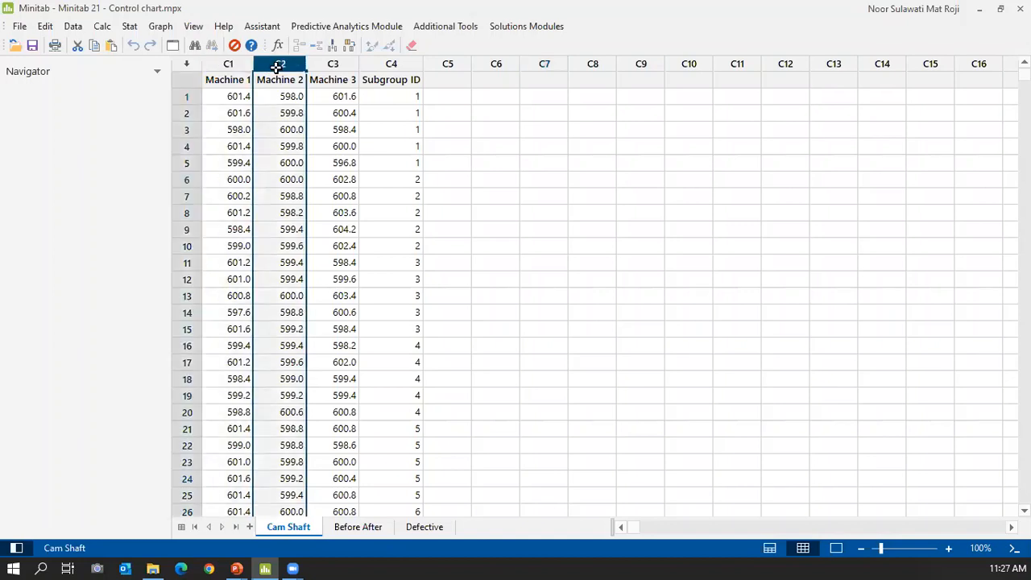
click(218, 93)
click(212, 110)
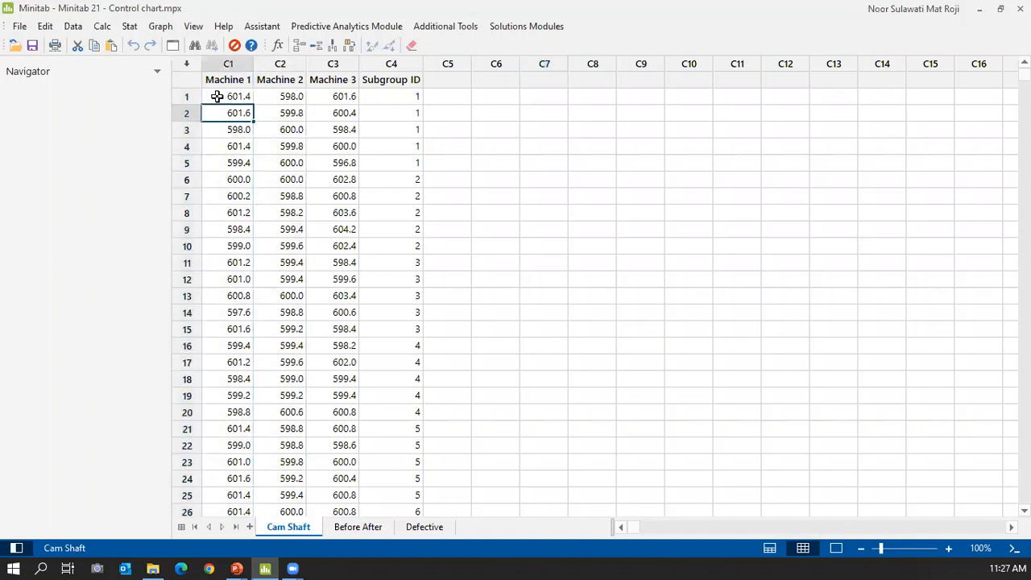
click(394, 160)
click(226, 164)
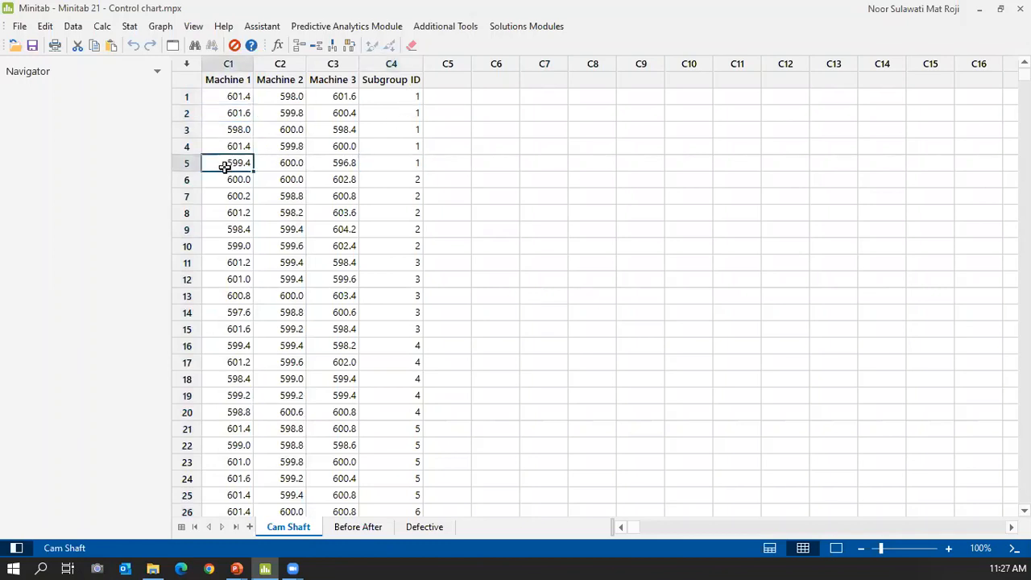
click(415, 165)
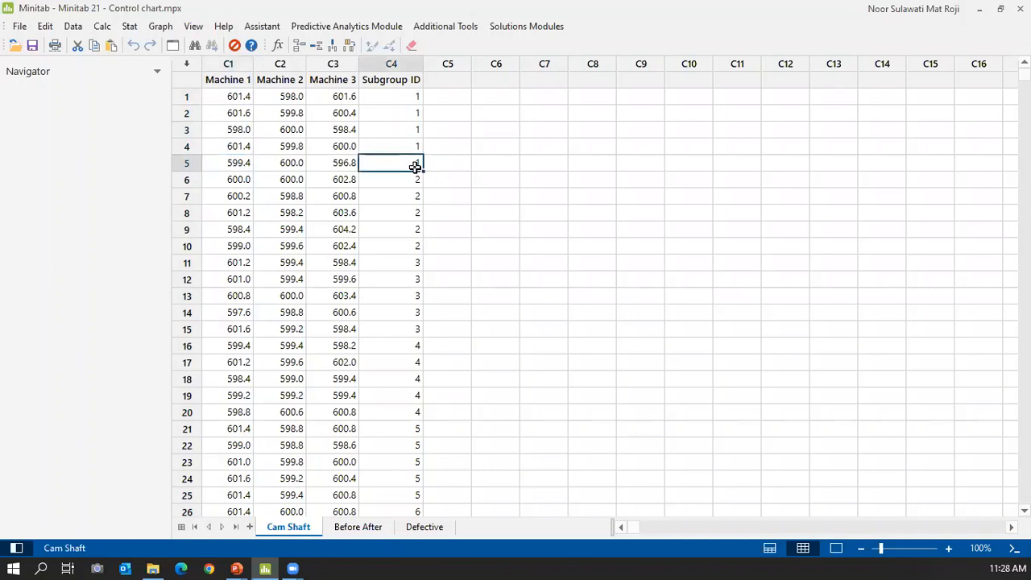
click(402, 233)
click(397, 246)
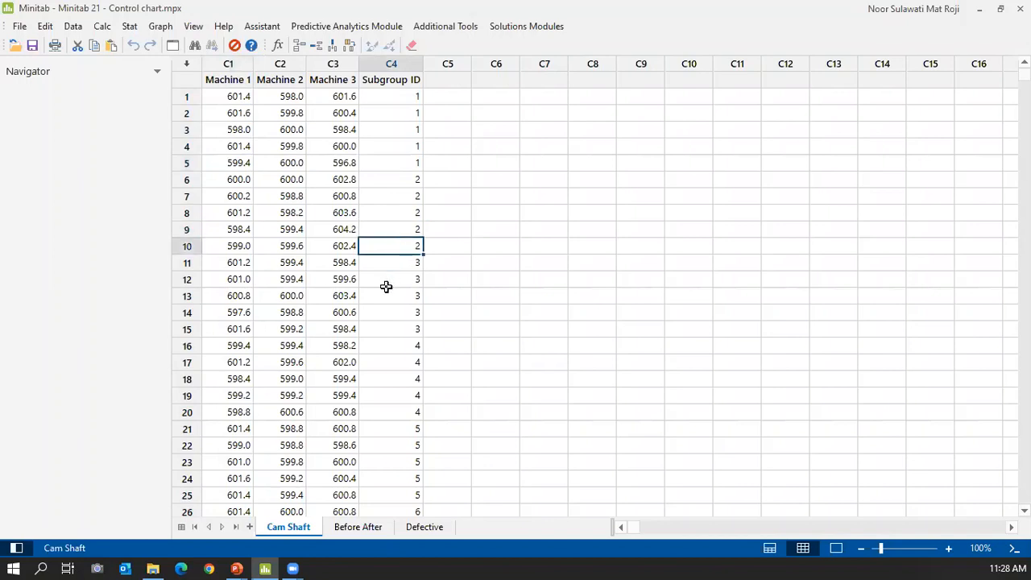
click(396, 328)
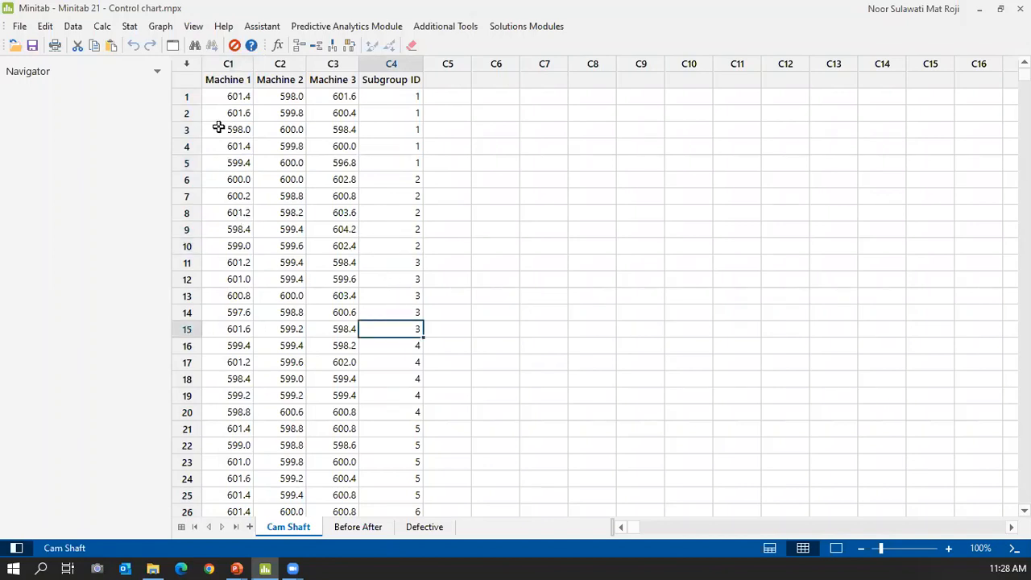
- Review the three machine column names and the first five Machine 1 measurements
click(231, 78)
click(270, 78)
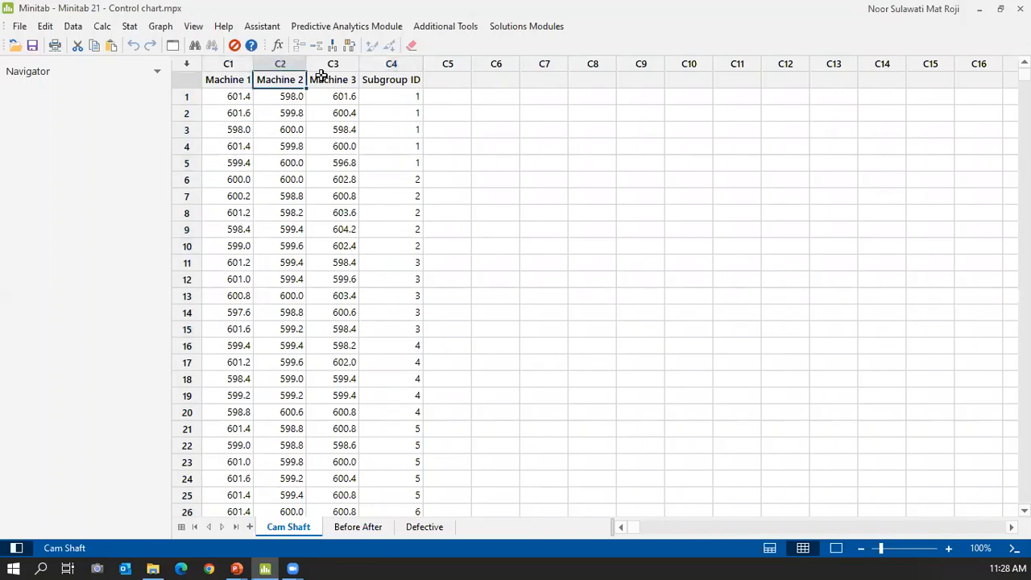
click(243, 78)
click(281, 78)
click(337, 77)
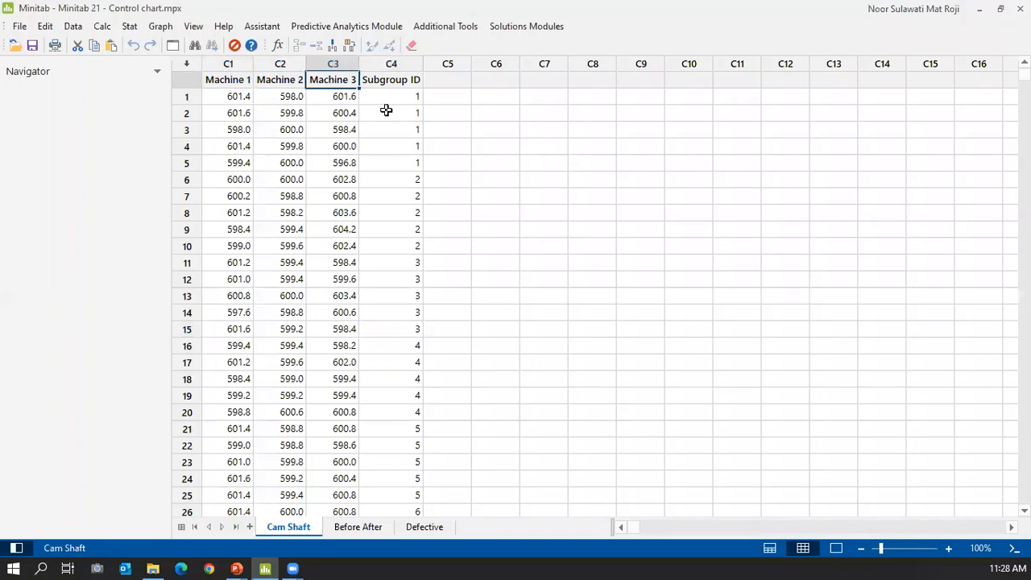
click(239, 100)
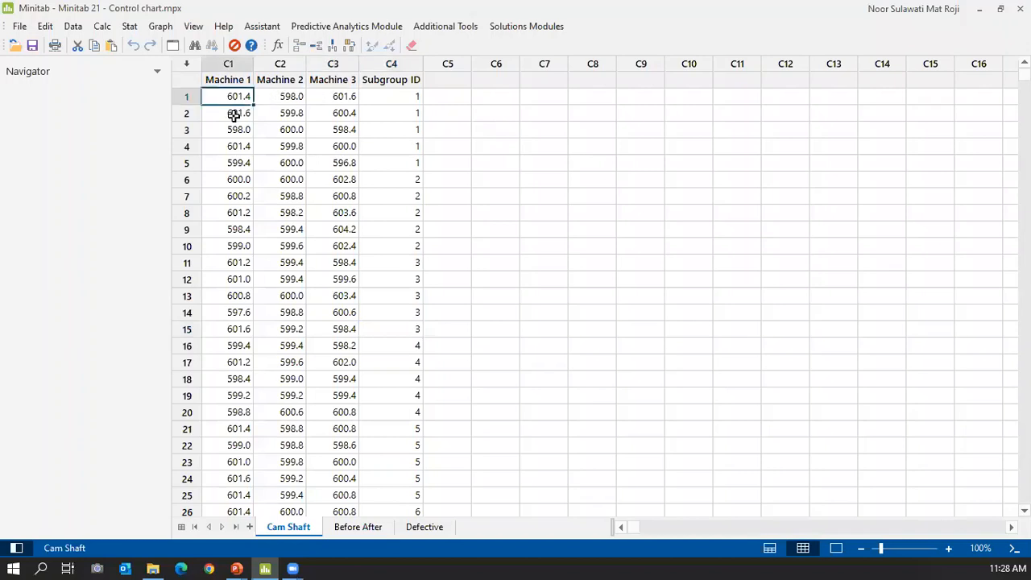
click(233, 115)
click(231, 132)
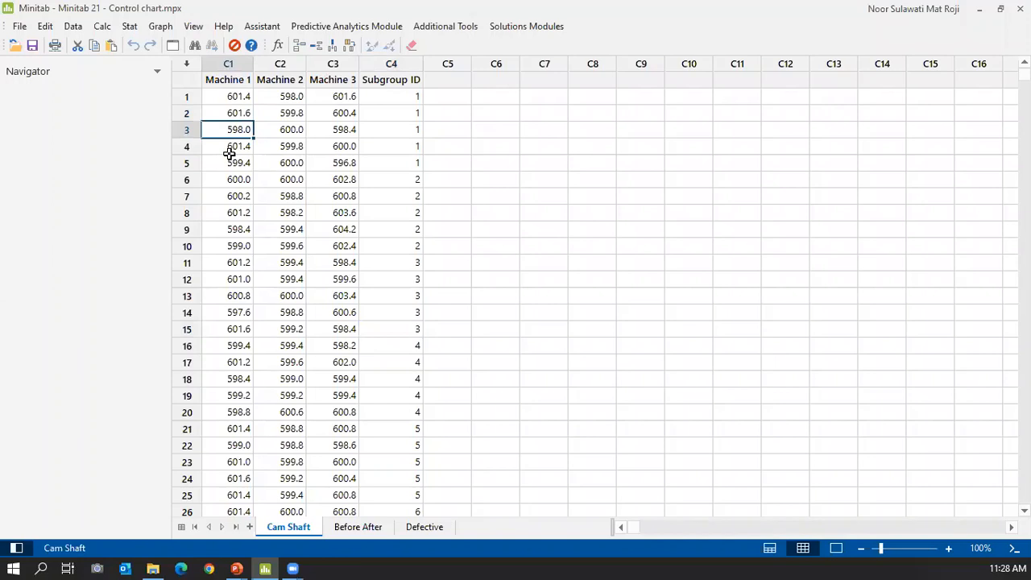
click(228, 149)
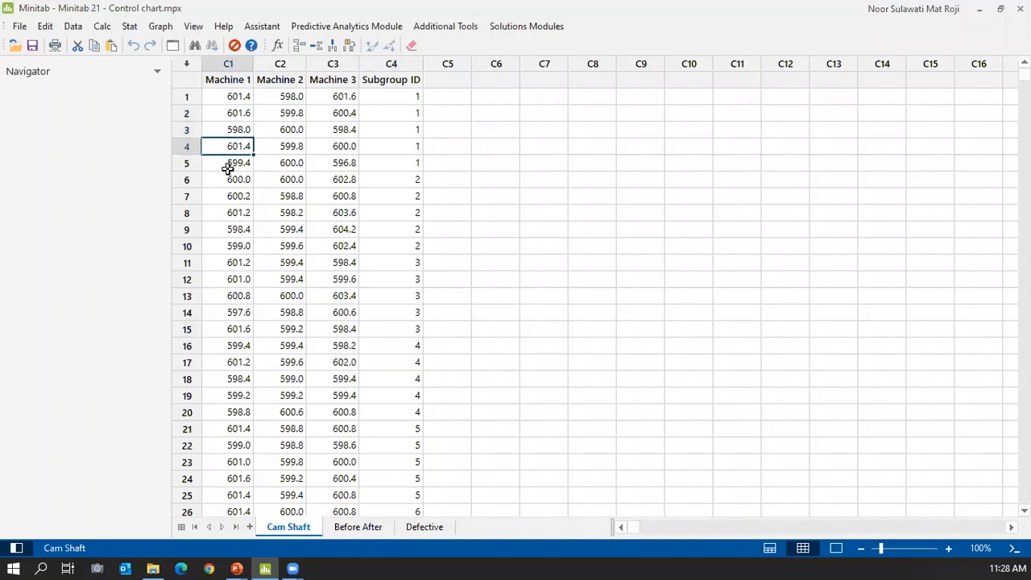
click(228, 167)
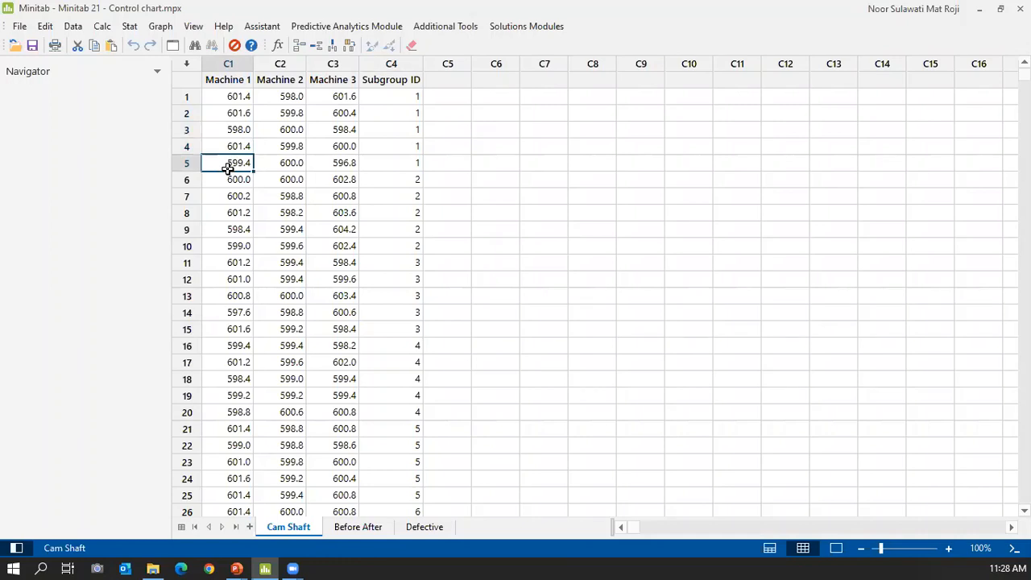
- Start an Xbar-R chart for subgroups and replace Camshaft with Machine 1 as the observation column
click(130, 26)
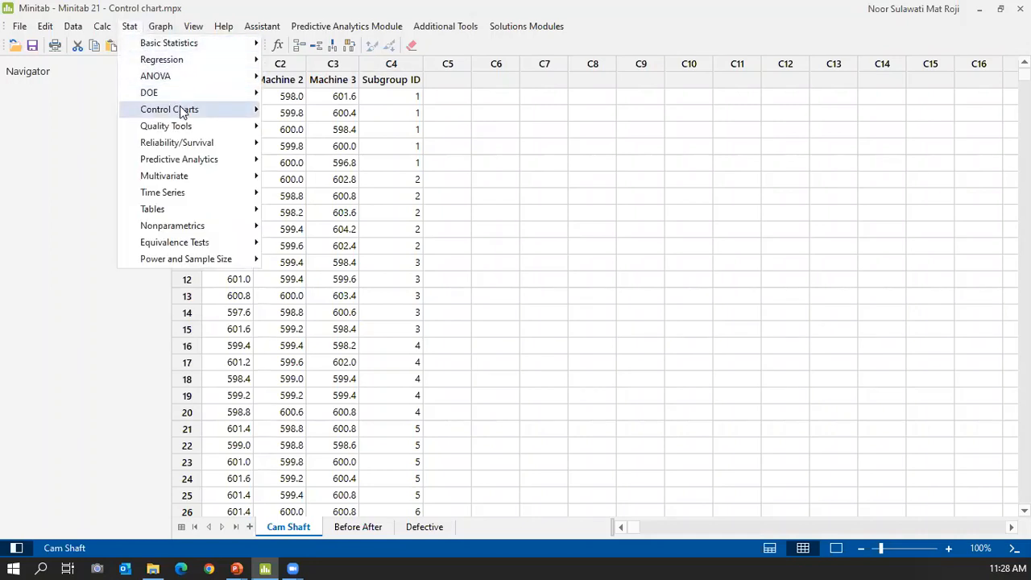
mouse_move(179, 105)
mouse_move(382, 142)
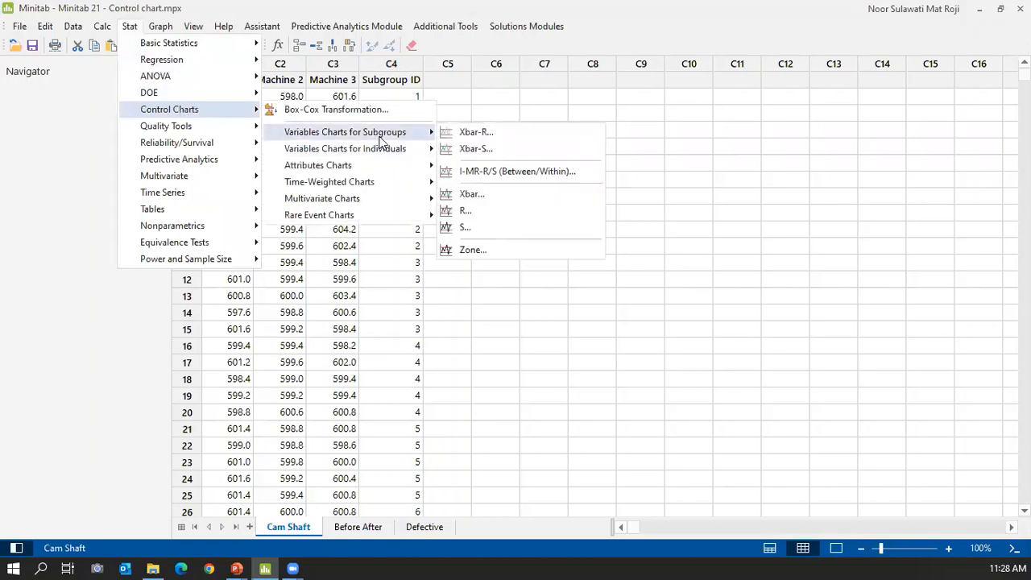
click(475, 132)
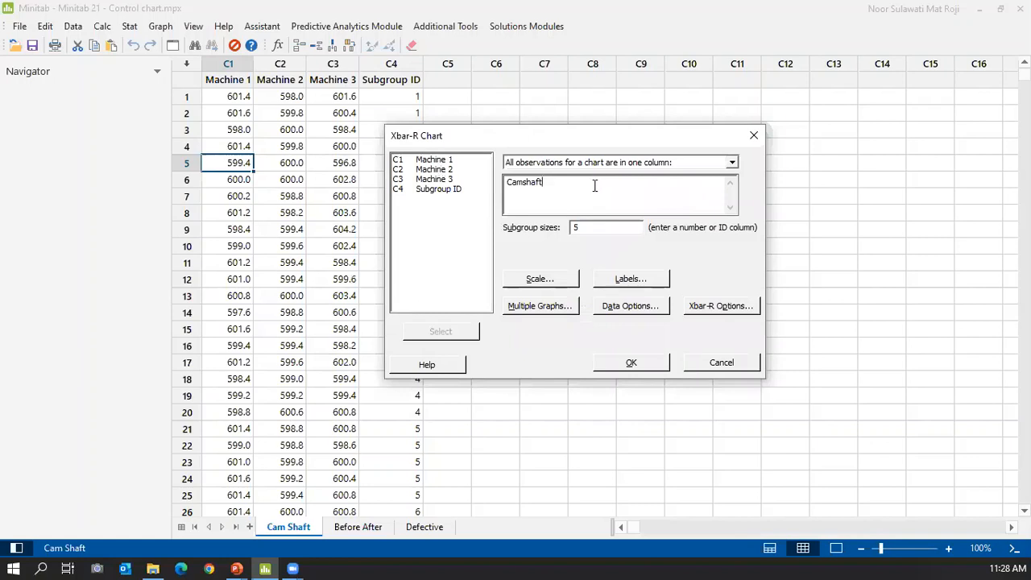
key(BackSpace)
key(BackSpace)
key(BackSpace)
key(BackSpace)
key(BackSpace)
key(BackSpace)
key(BackSpace)
double_click(417, 158)
- Set the subgroup size to 5 and try to generate the Xbar-R chart
click(580, 228)
text(5)
double_click(430, 190)
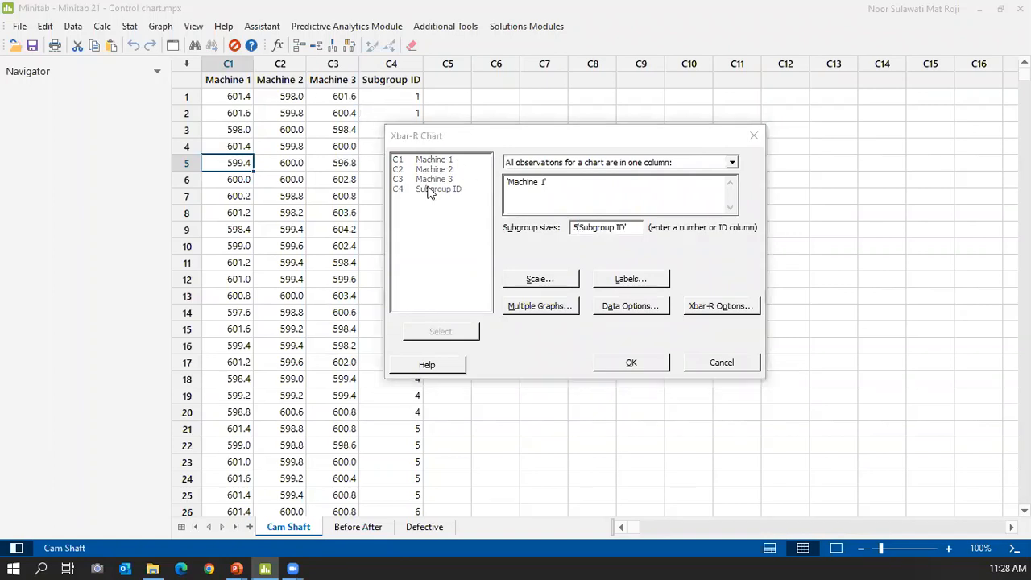
click(709, 165)
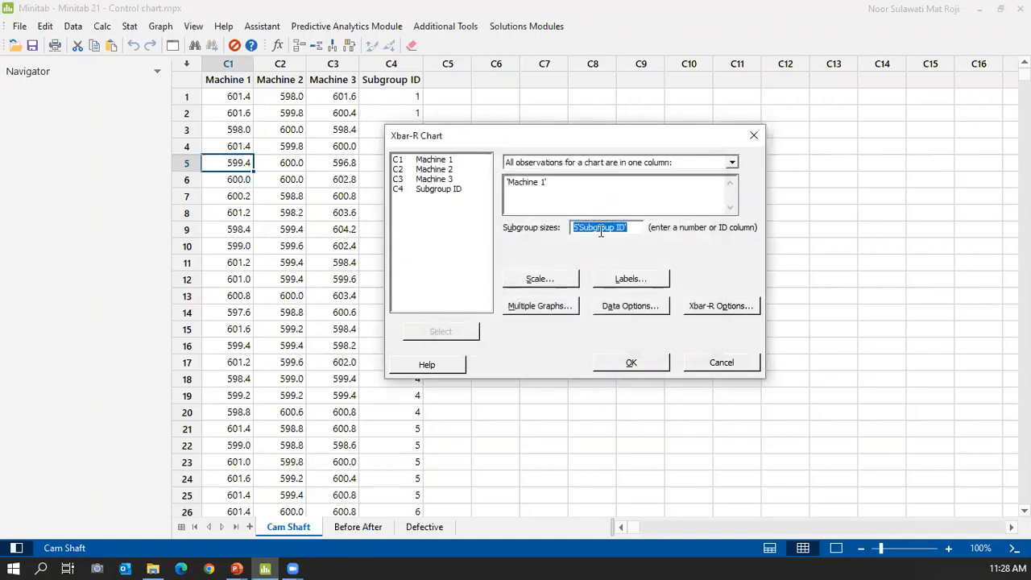
key(BackSpace)
click(627, 364)
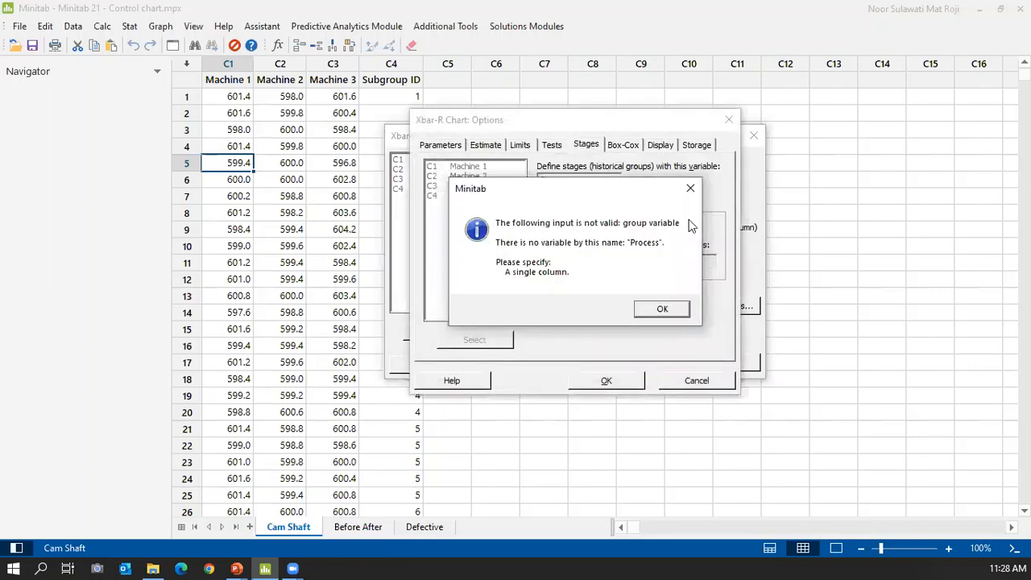
- Try to clear the Process stage variable in the Xbar-R options and generate the Machine 1 chart again
click(688, 188)
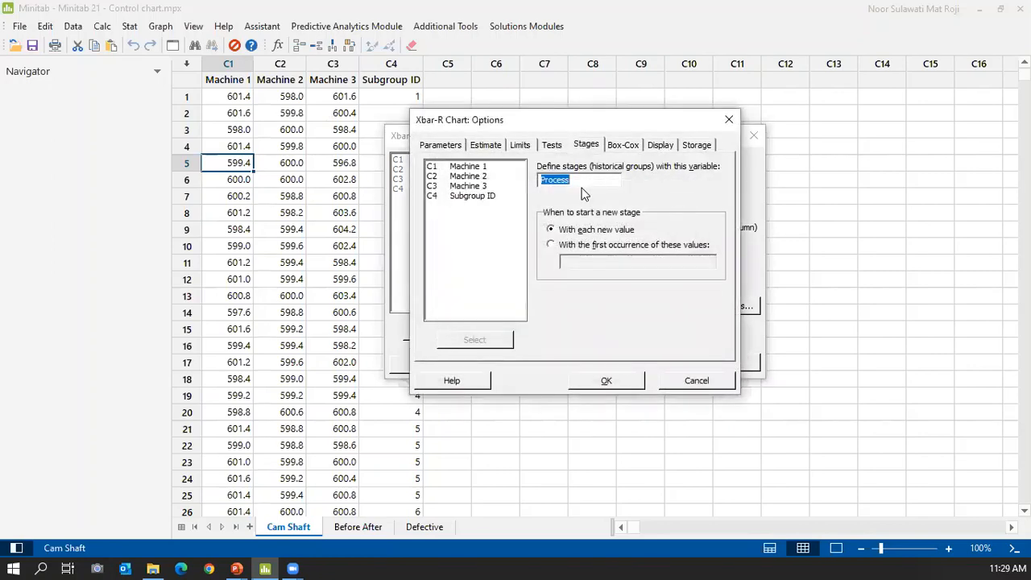
key(Delete)
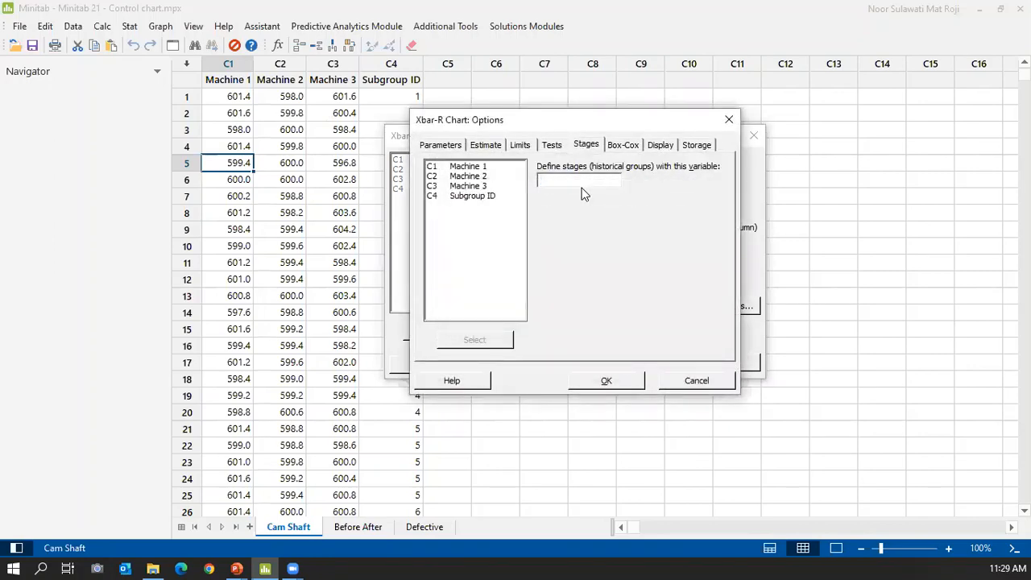
click(623, 145)
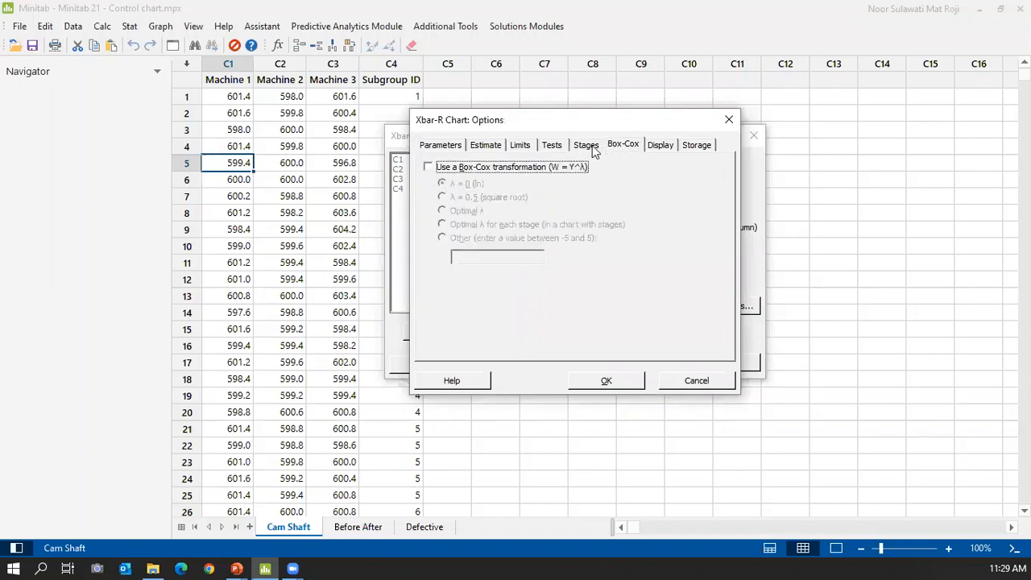
click(434, 148)
click(485, 145)
click(519, 145)
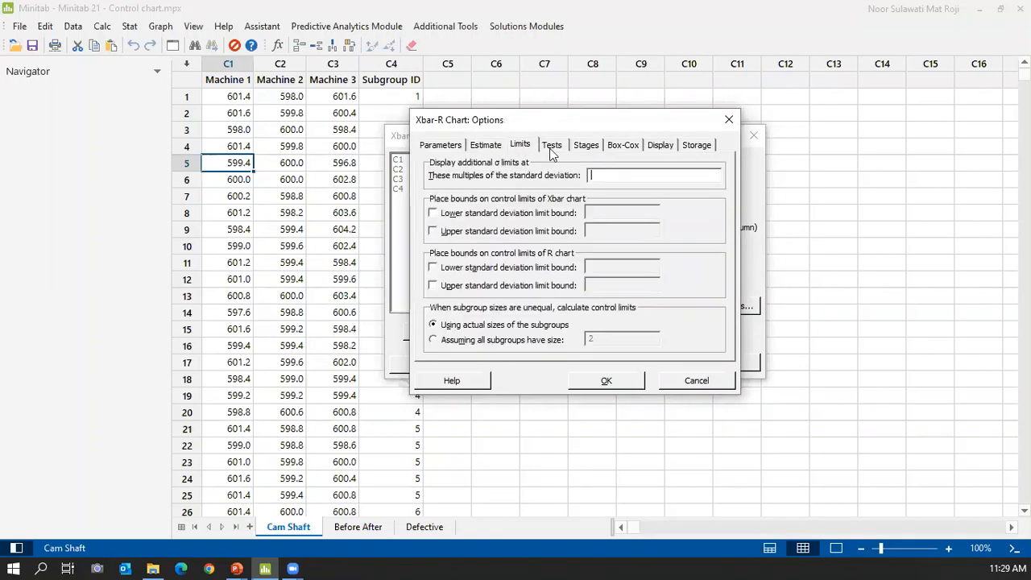
click(729, 120)
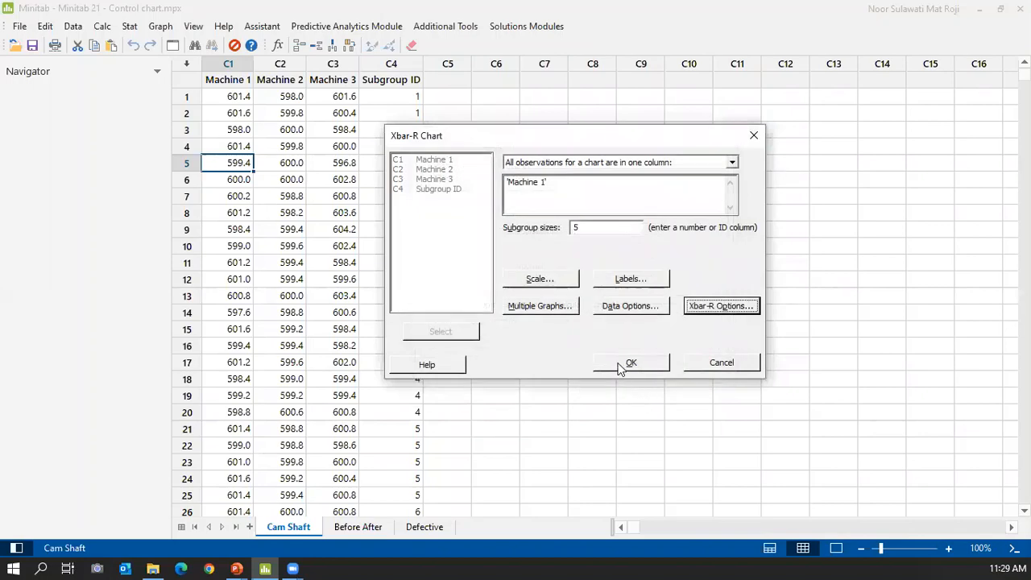
click(622, 364)
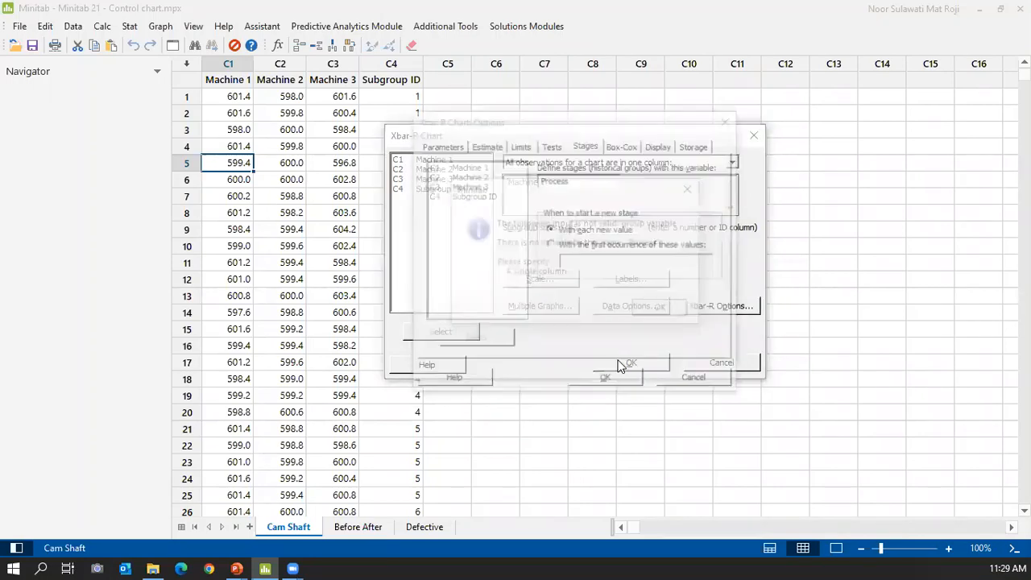
- Remove the Process entry from the stage definition and cancel the Xbar-R chart setup
click(661, 308)
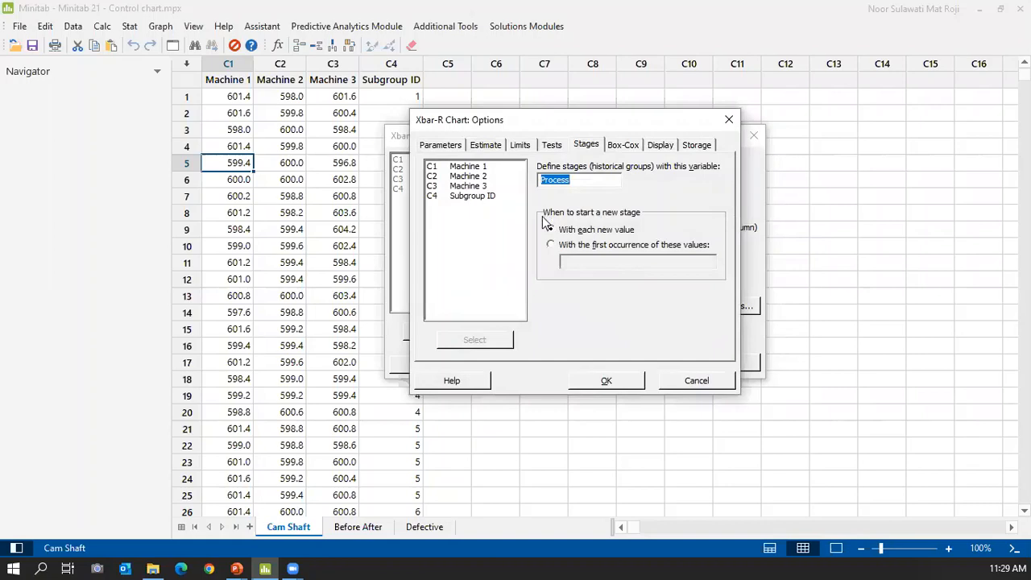
key(BackSpace)
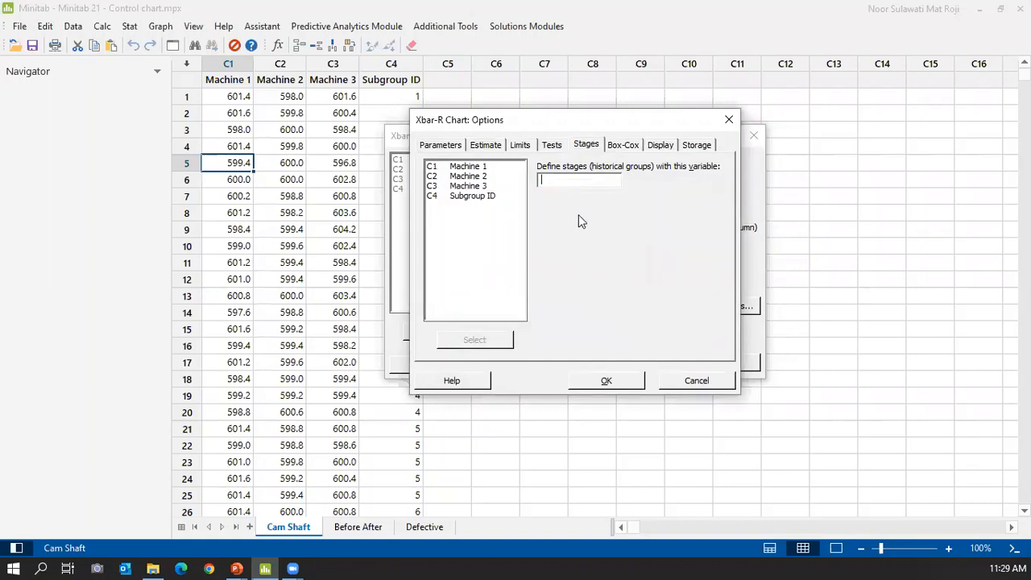
click(729, 119)
click(721, 362)
click(689, 379)
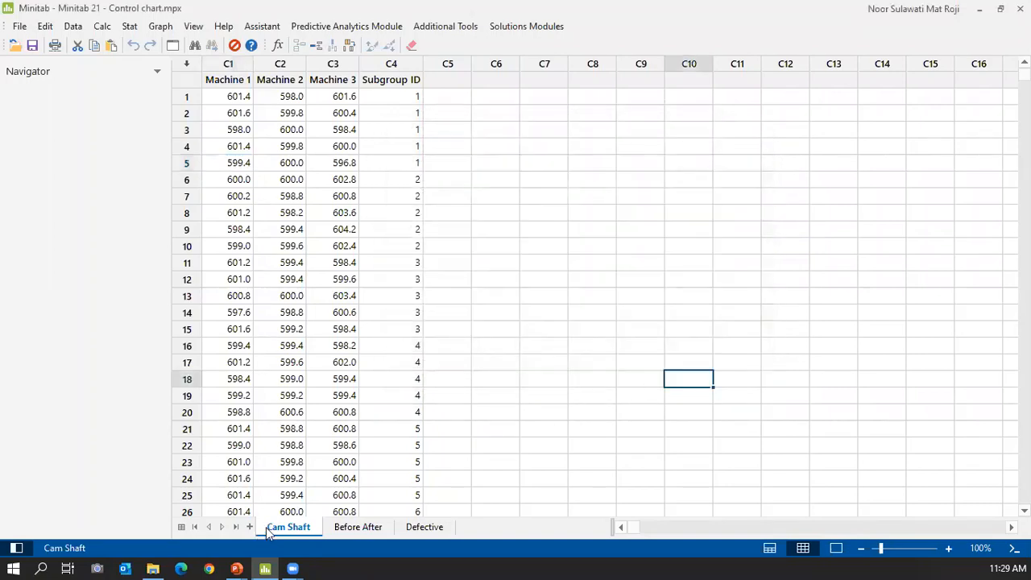
click(592, 295)
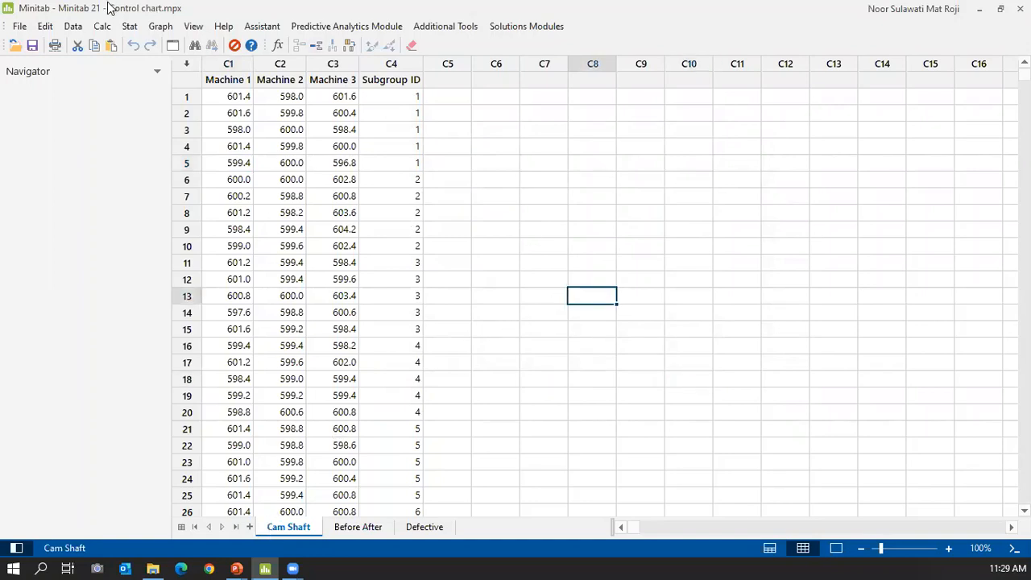
- Set up a new Xbar-R chart for subgroups with Machine 1 as observations and Subgroup ID as the subgroup sizes
click(132, 27)
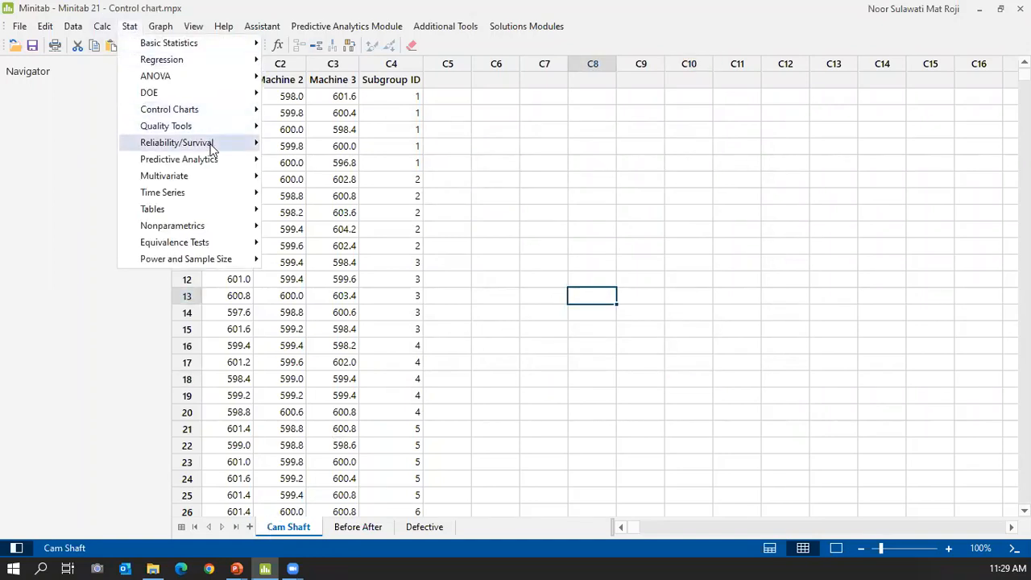
mouse_move(225, 112)
mouse_move(395, 136)
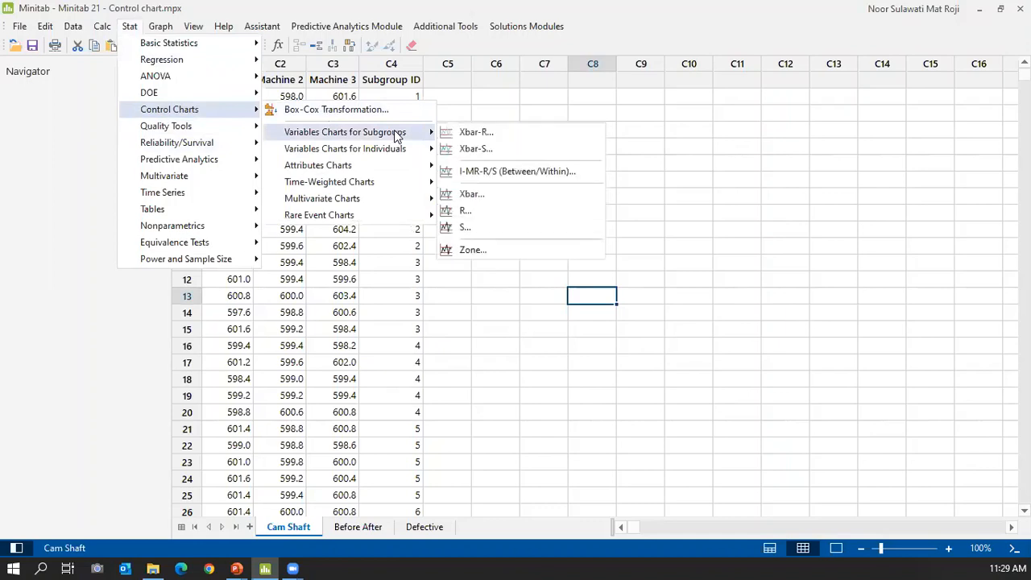
click(474, 131)
click(526, 214)
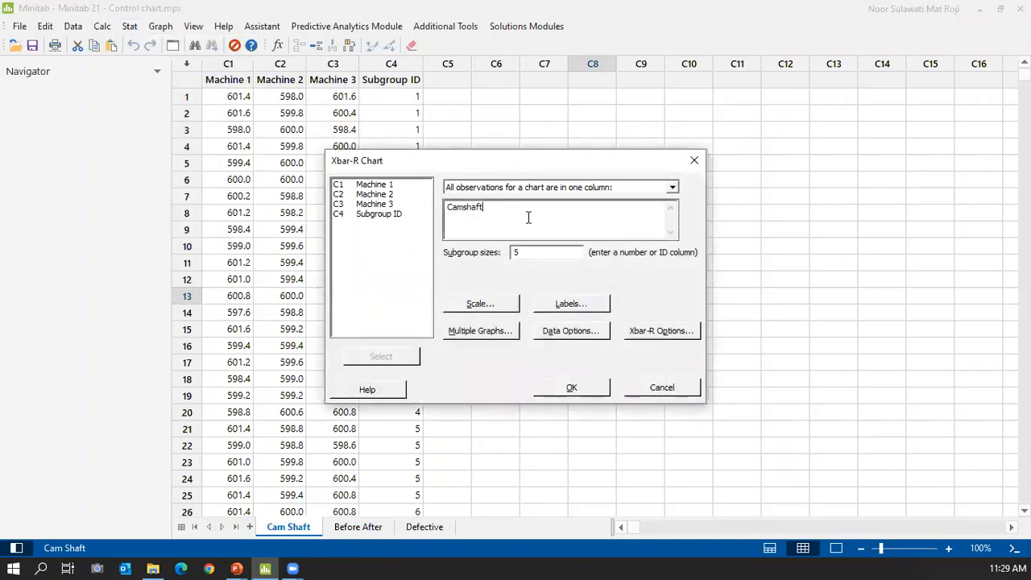
double_click(527, 215)
key(Delete)
double_click(373, 186)
key(Delete)
double_click(366, 214)
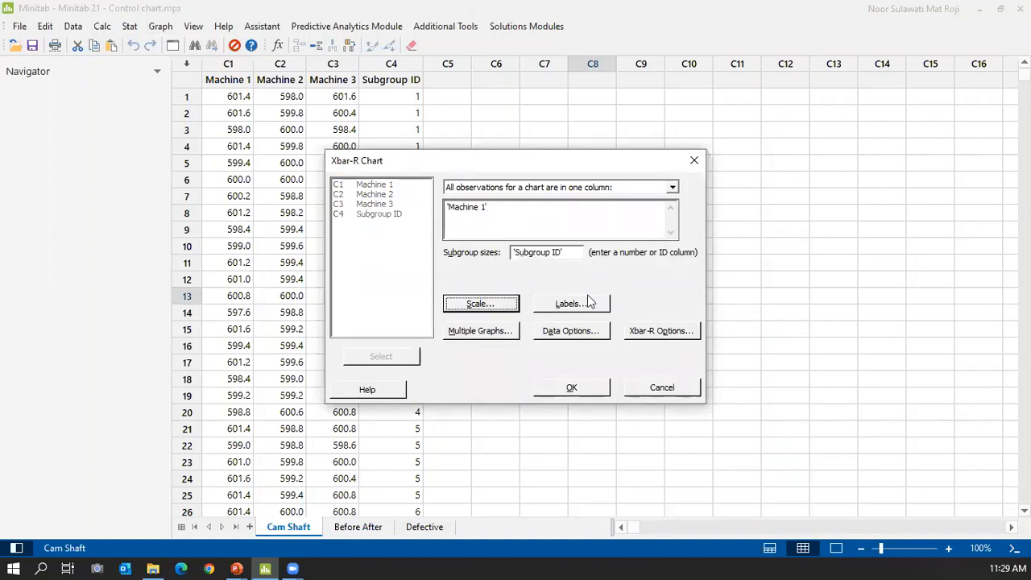
- Clear the Process stage variable from the Xbar-R options and generate the Machine 1 chart
click(656, 331)
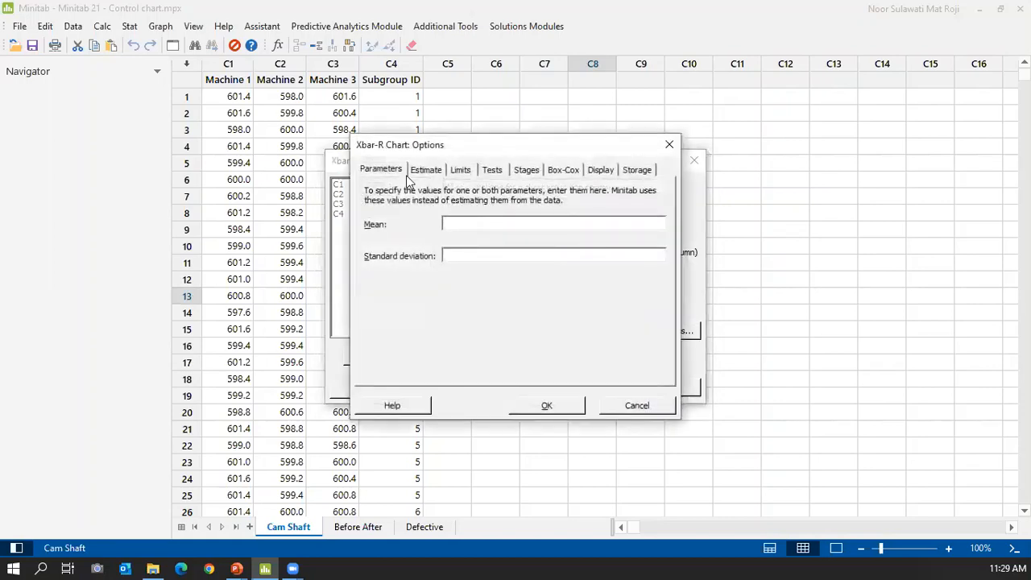
click(425, 170)
click(460, 170)
click(493, 170)
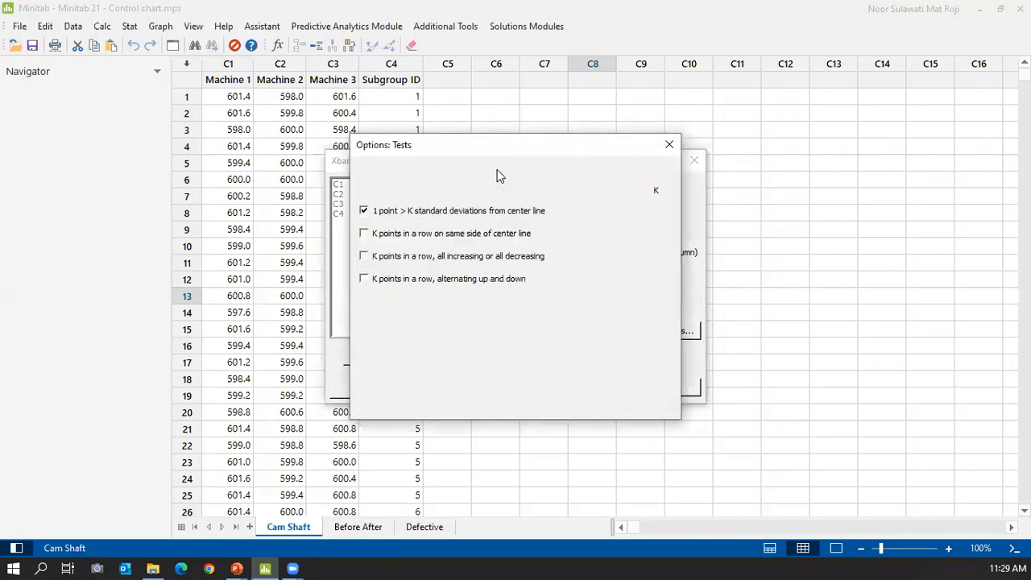
click(530, 170)
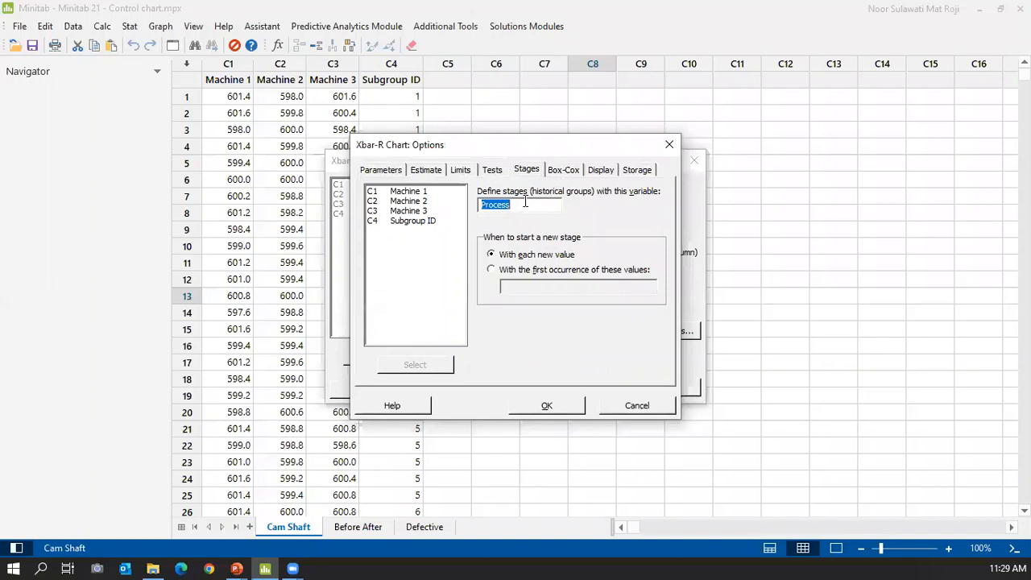
right_click(514, 211)
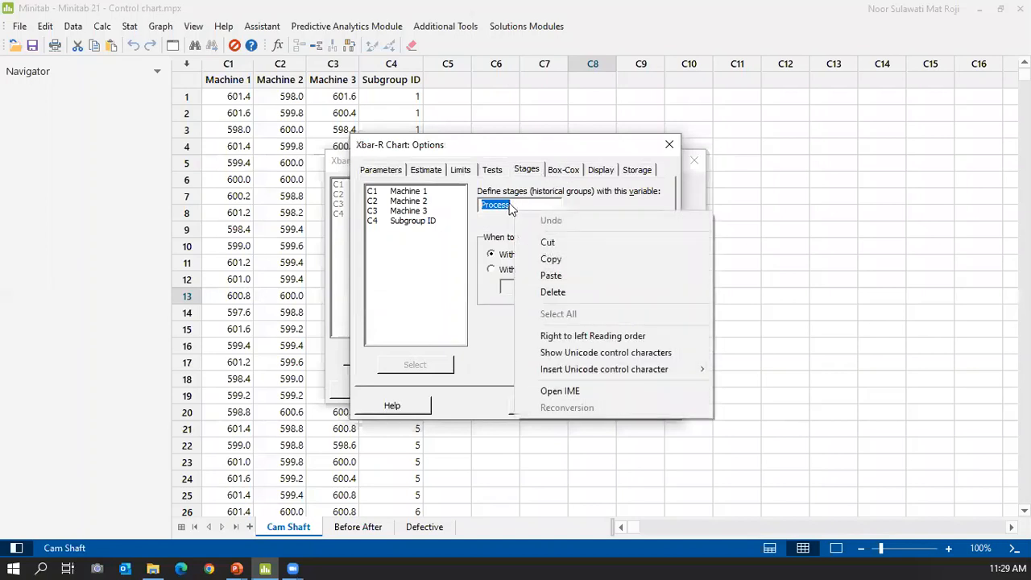
click(516, 205)
drag(509, 205, 465, 201)
key(BackSpace)
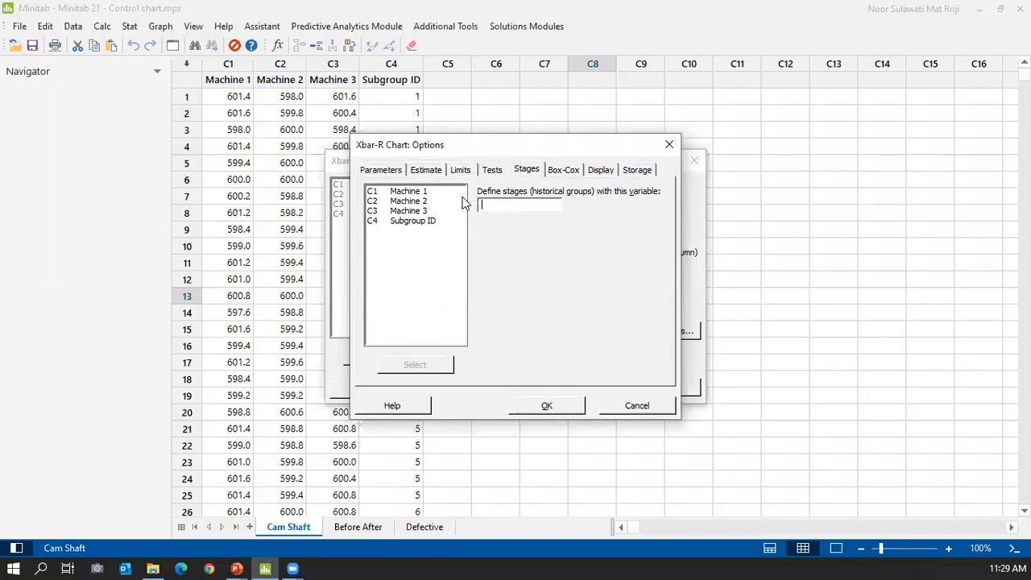
click(542, 406)
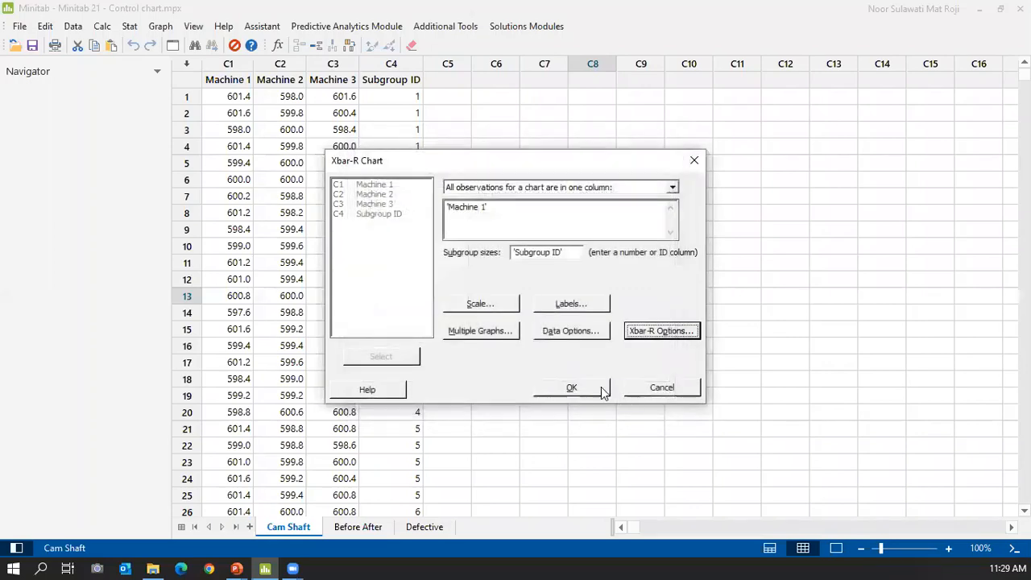
click(592, 386)
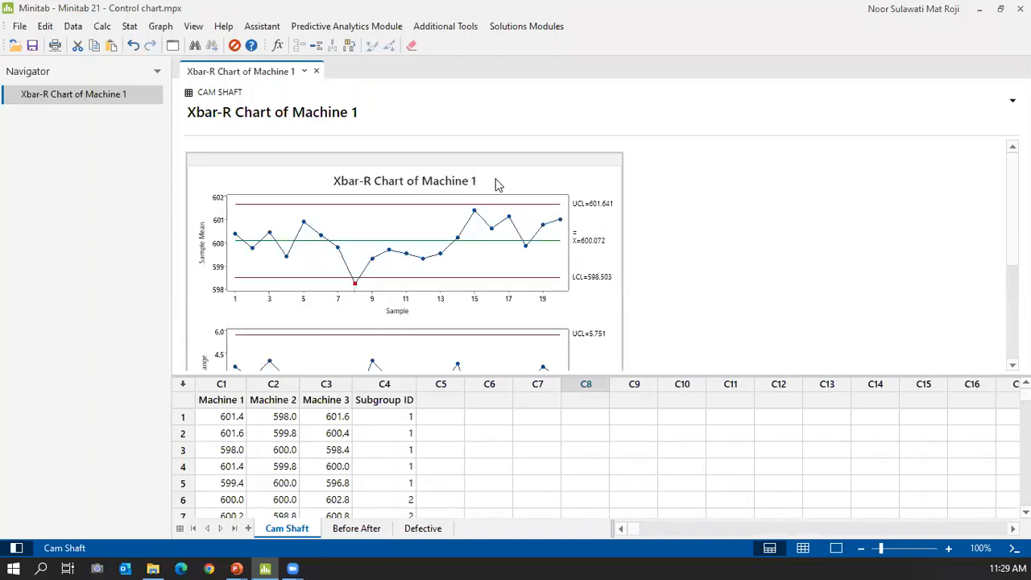
- Create another Xbar-R chart with Machine 2 added to Machine 1 as observations, keeping Subgroup ID as the subgroup sizes, and review its output
click(129, 25)
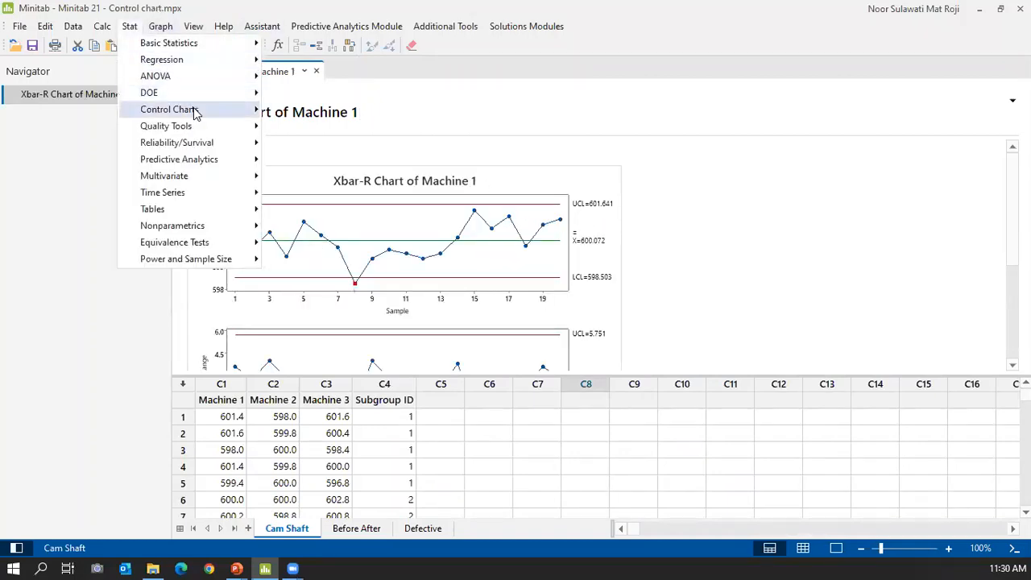
mouse_move(198, 109)
mouse_move(427, 133)
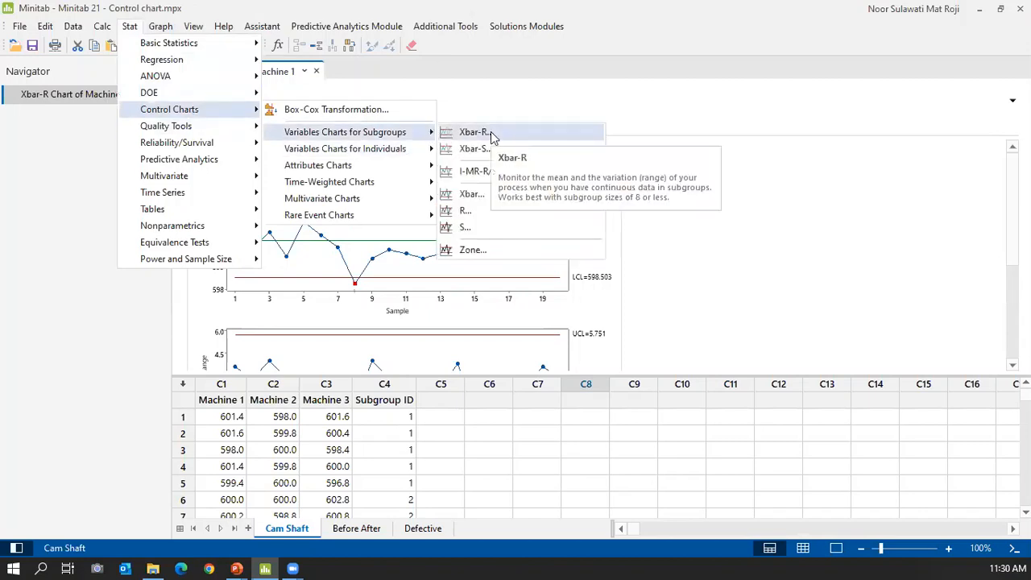
click(474, 132)
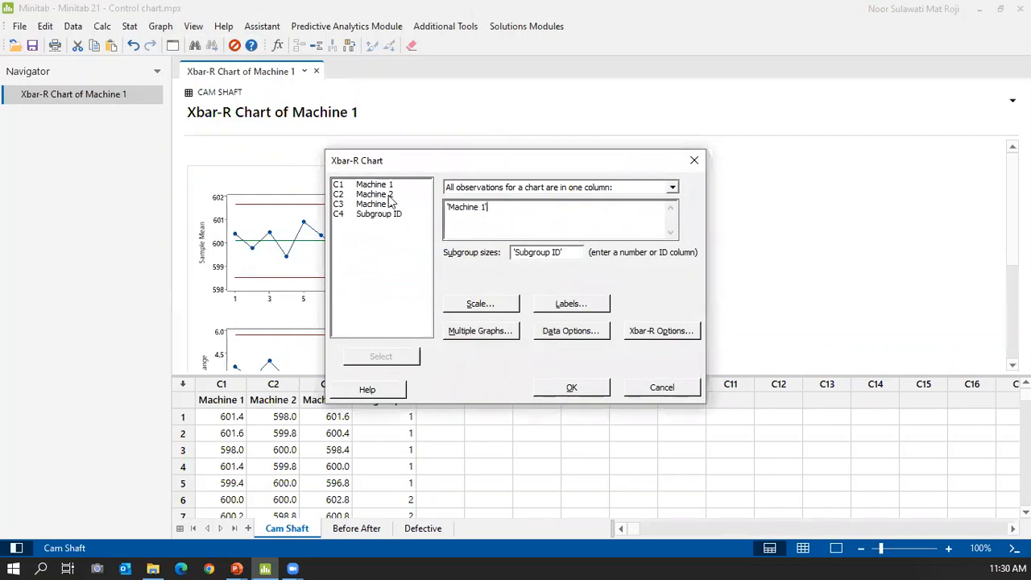
double_click(388, 196)
click(644, 331)
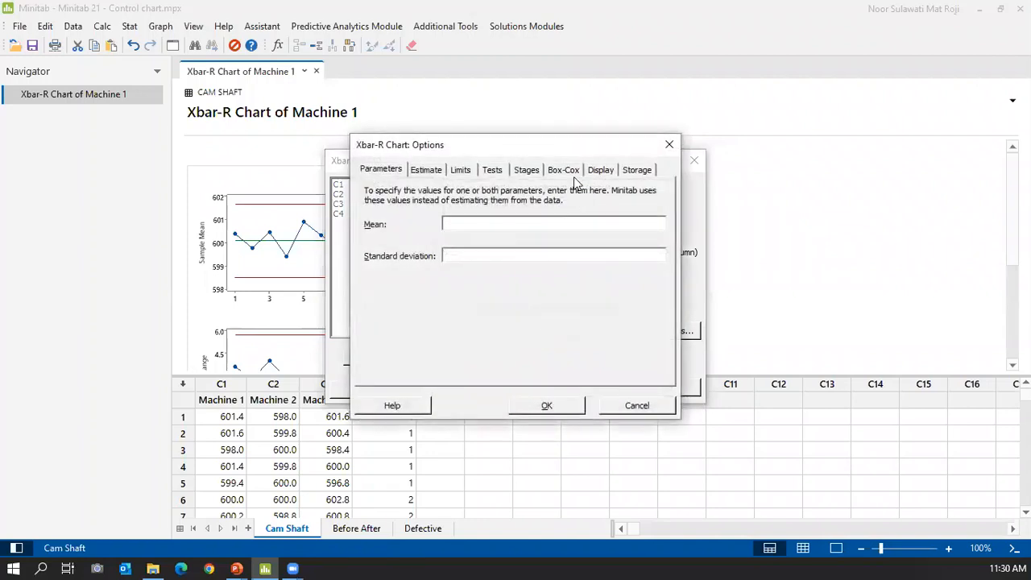
click(525, 171)
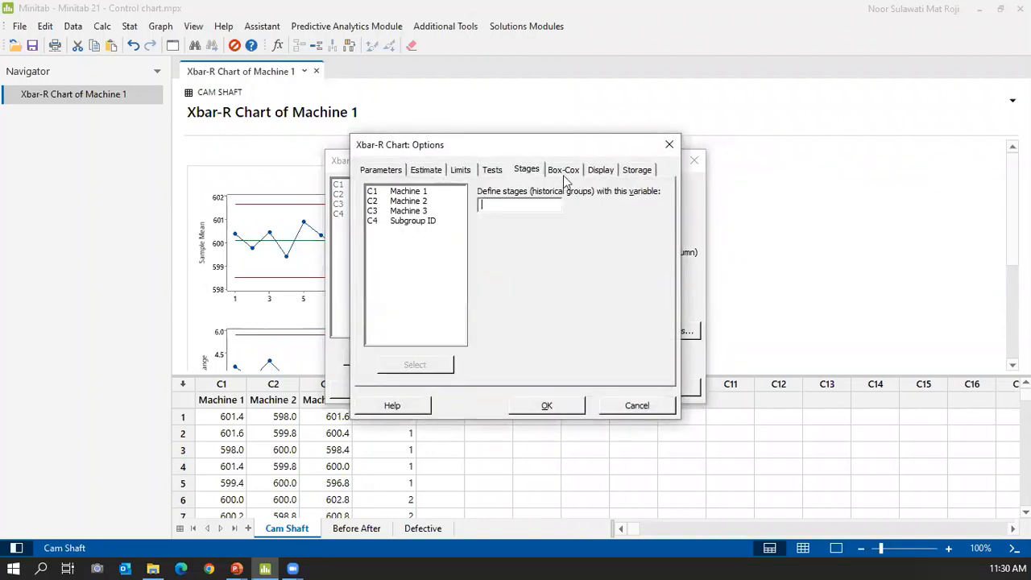
click(669, 144)
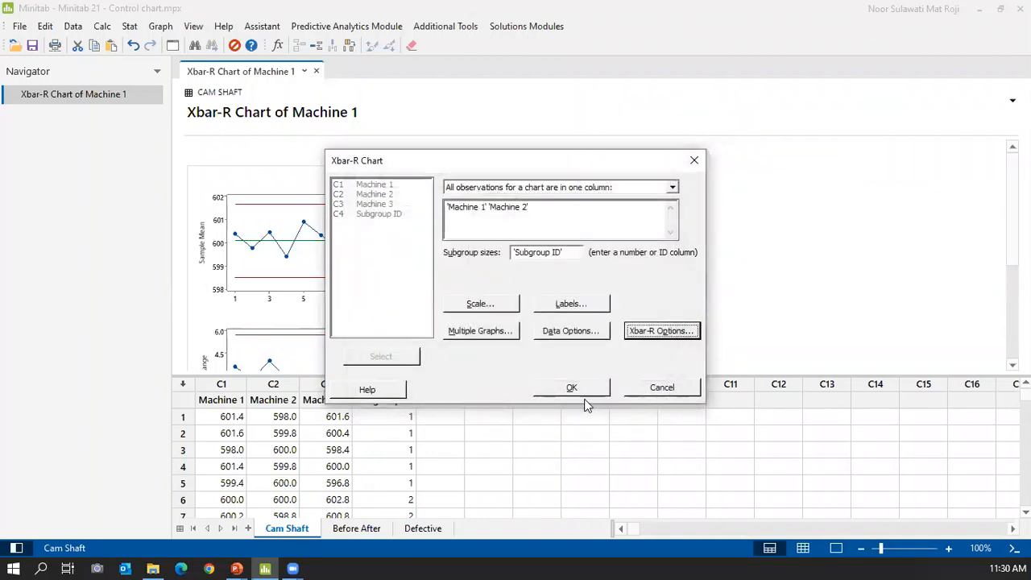
click(584, 389)
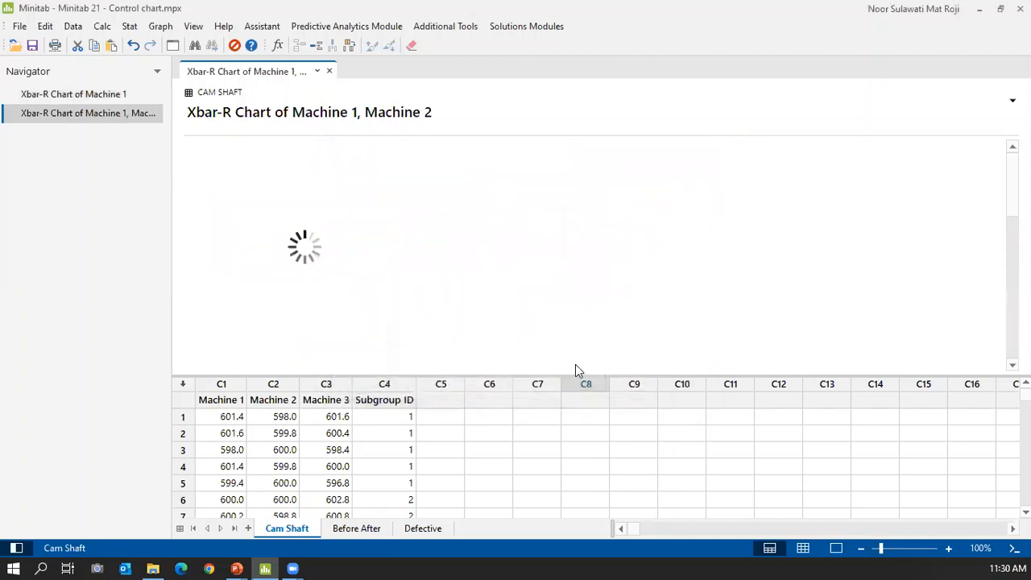
scroll(303, 212, down, 5)
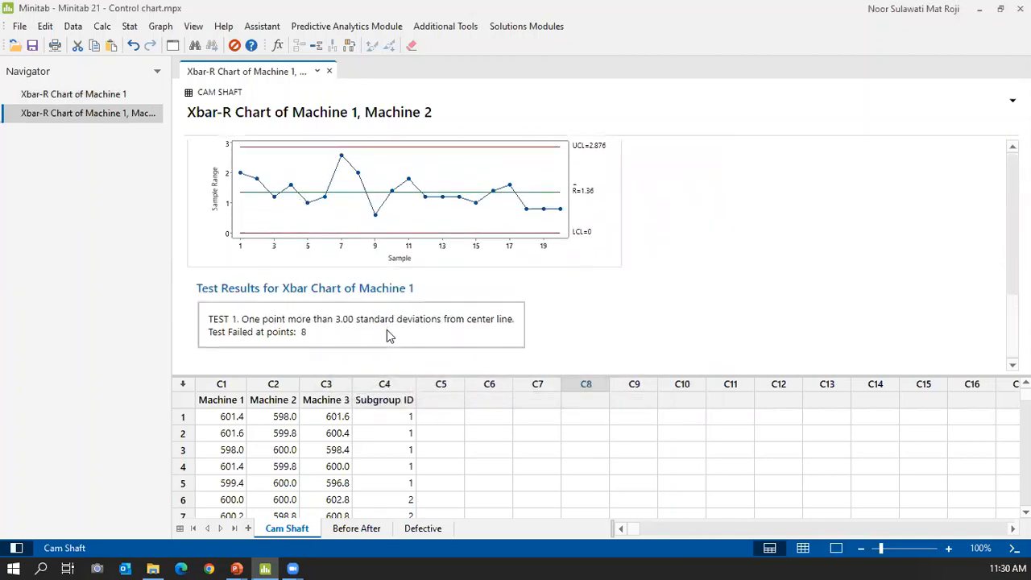
scroll(390, 332, down, 5)
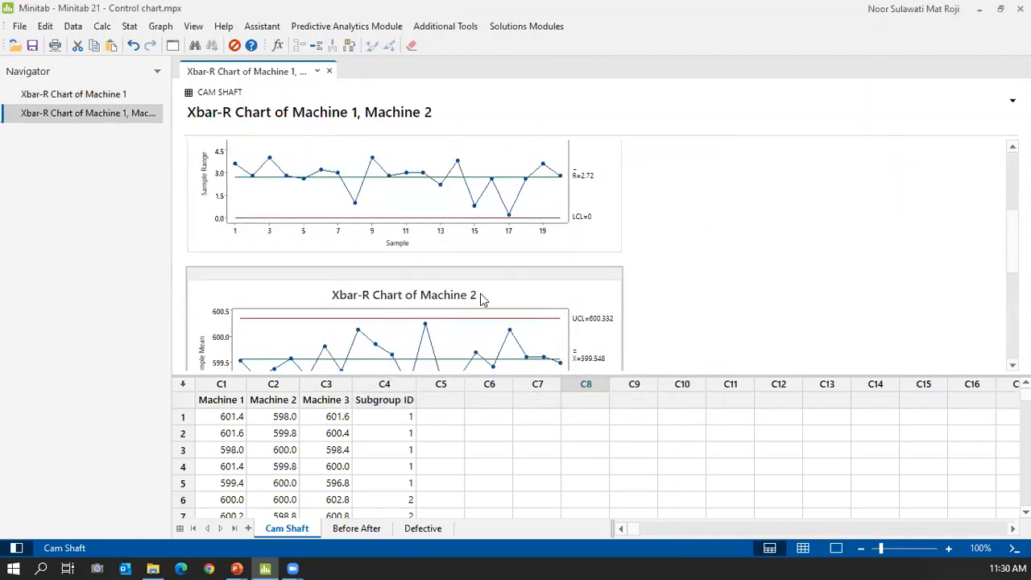
- Return to the Machine 1 Xbar-R chart, examine its flagged point in the output-only view, and restore the split view with the worksheet
click(107, 95)
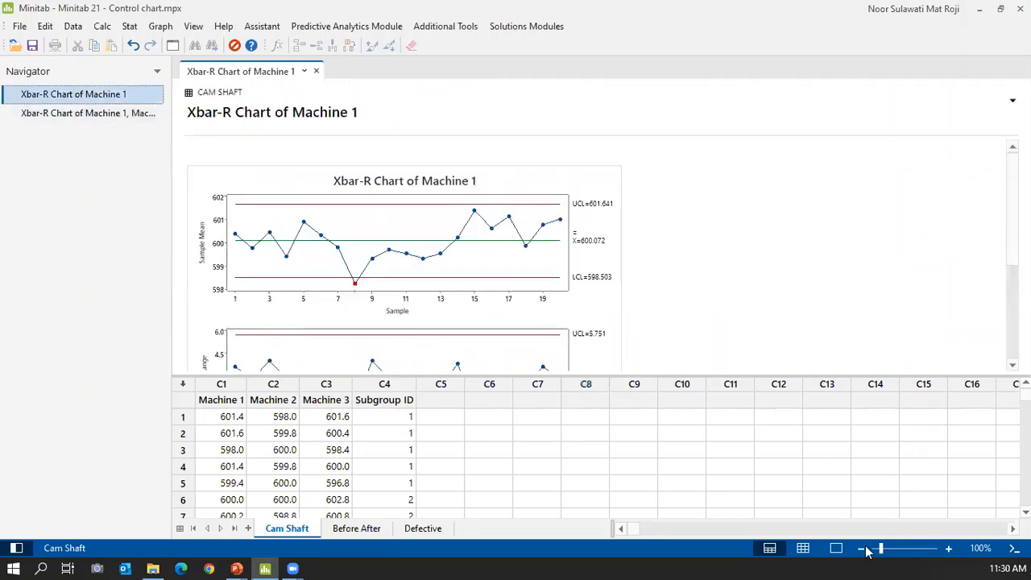
click(835, 553)
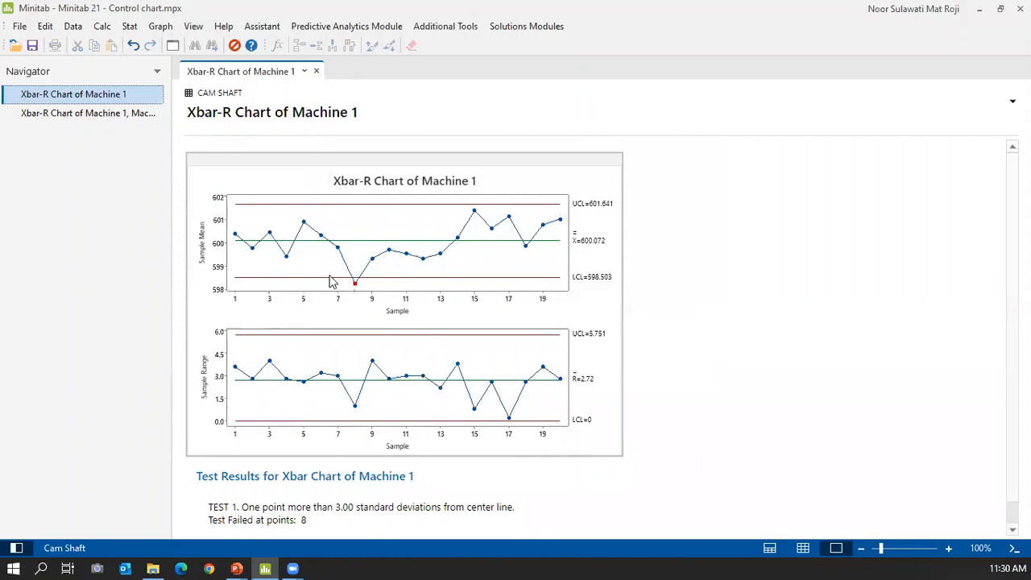
mouse_move(354, 286)
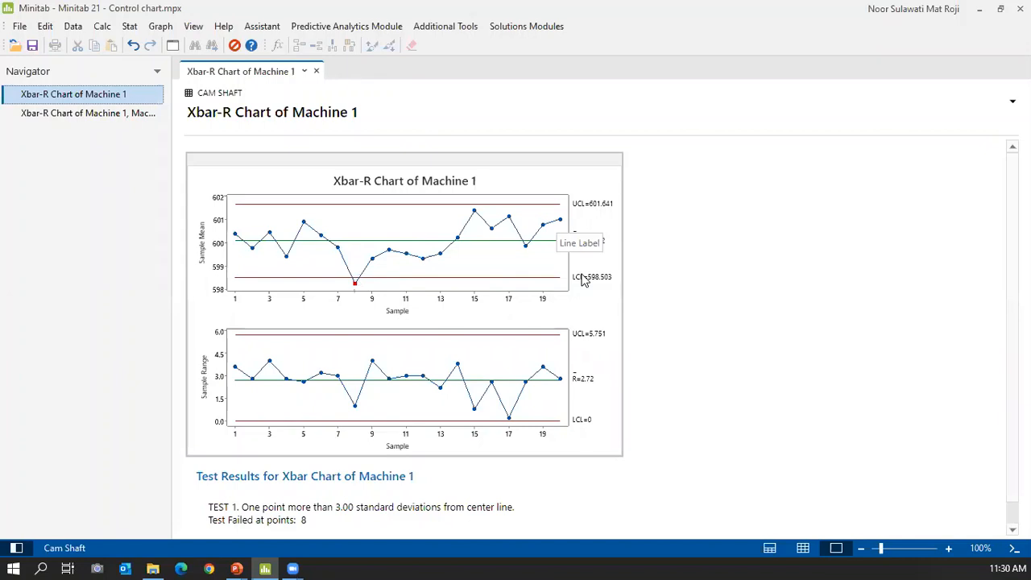
click(770, 548)
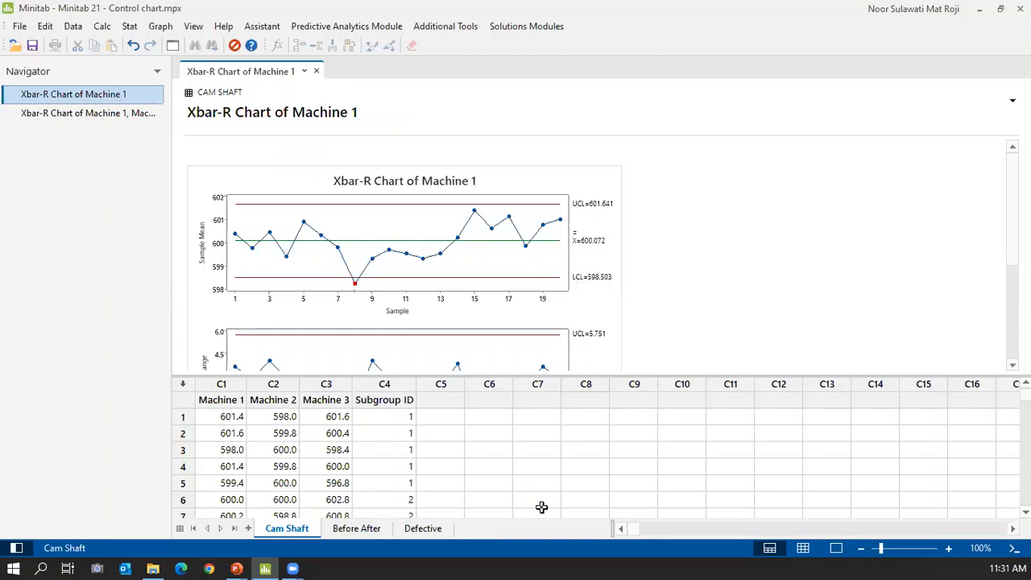
click(239, 566)
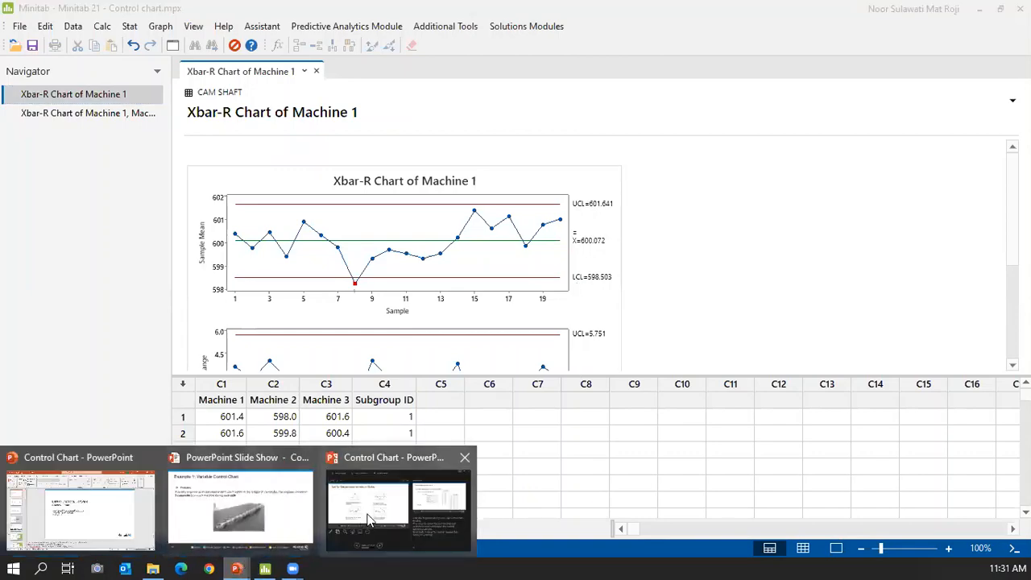
click(399, 503)
click(770, 314)
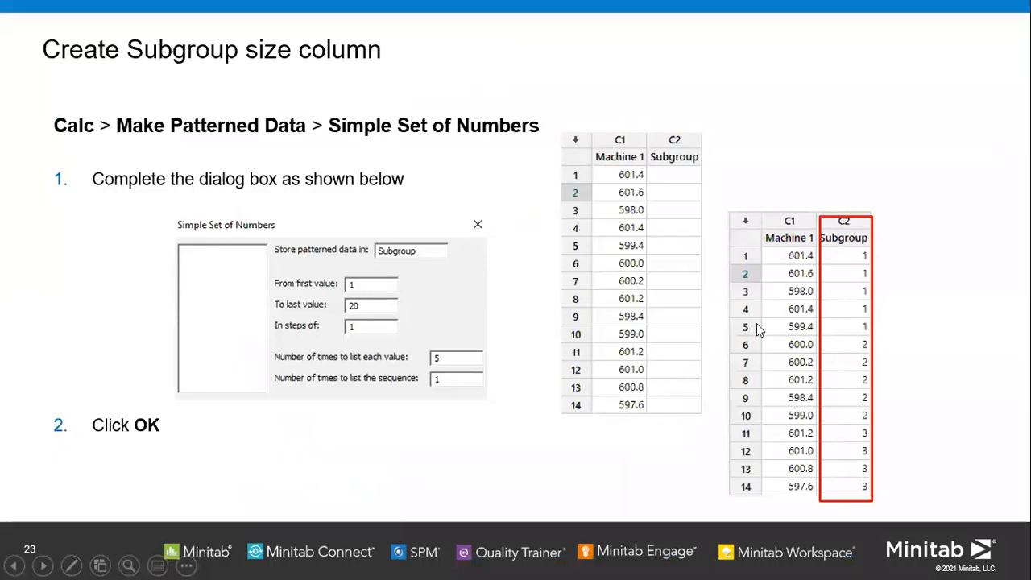
click(462, 369)
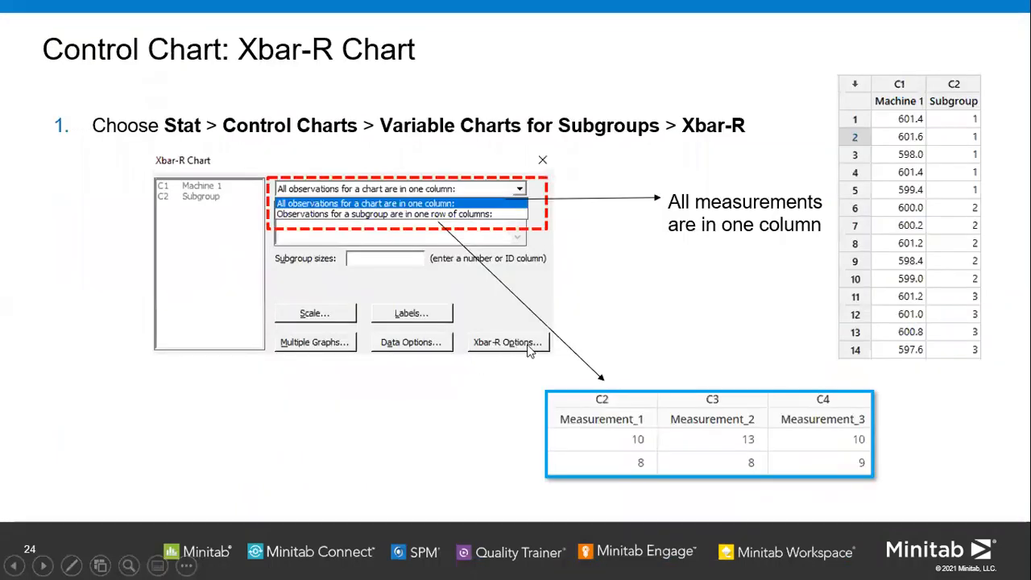
click(827, 267)
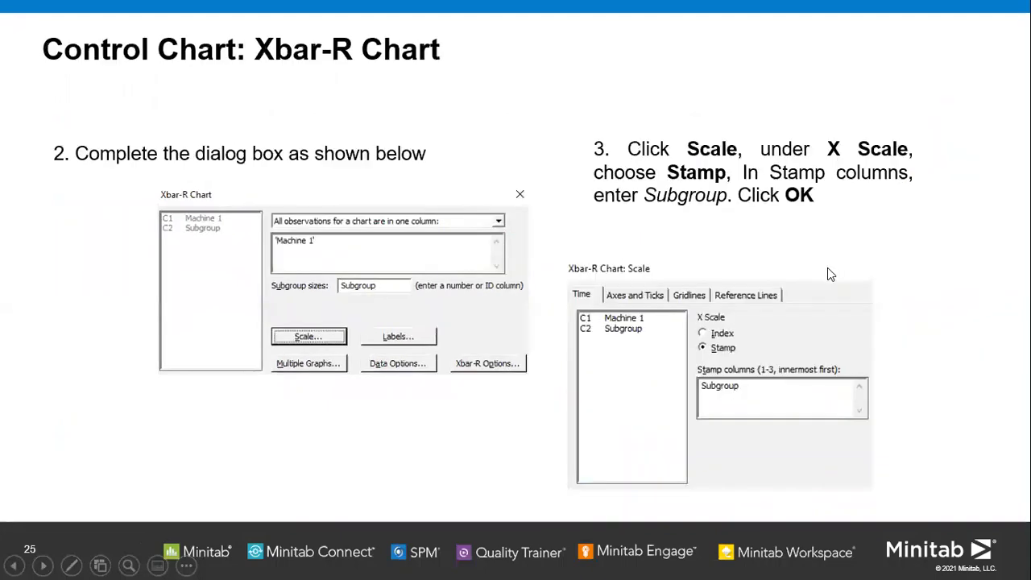
key(Left)
click(827, 269)
click(827, 274)
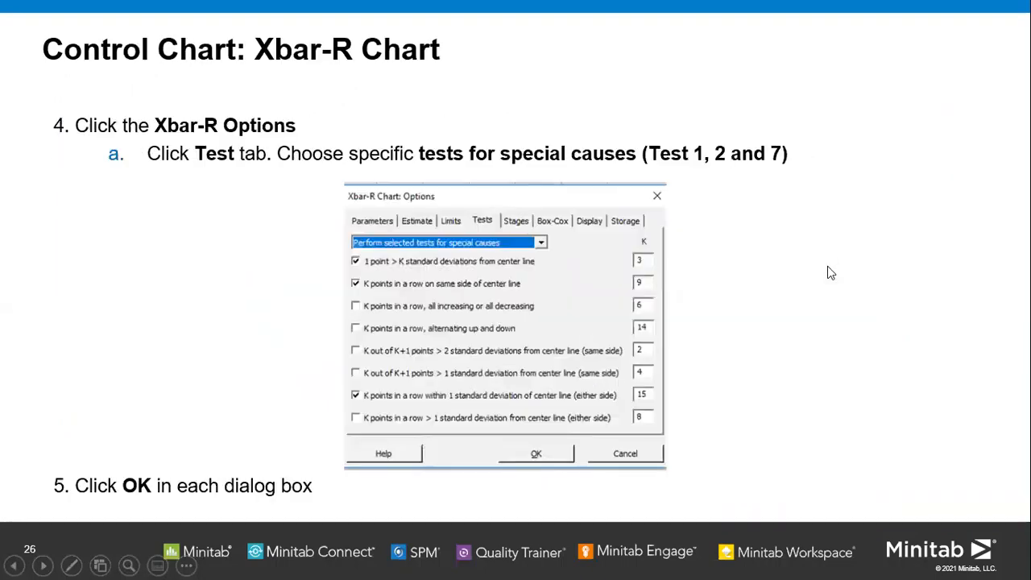
click(828, 274)
click(827, 274)
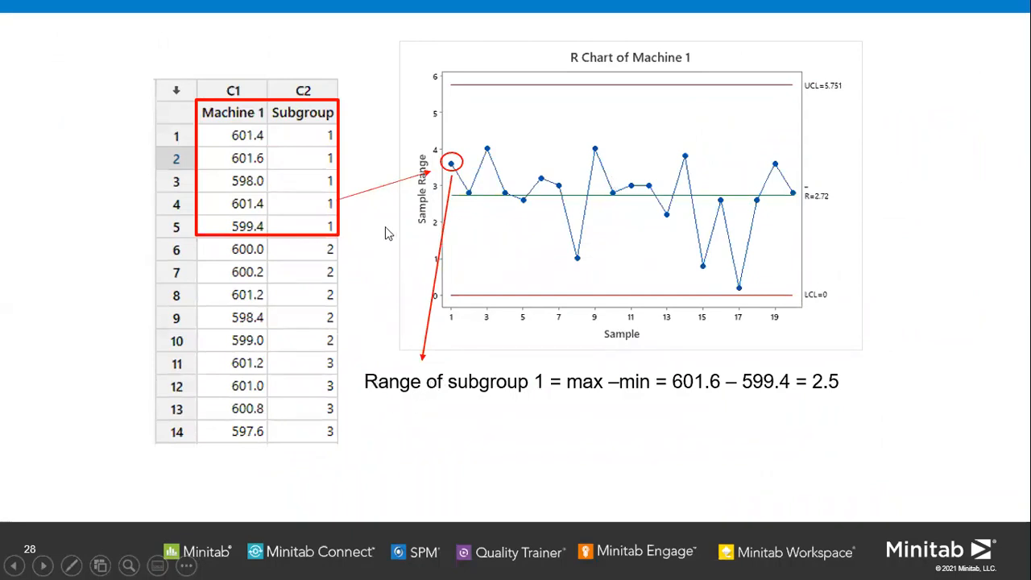
key(Left)
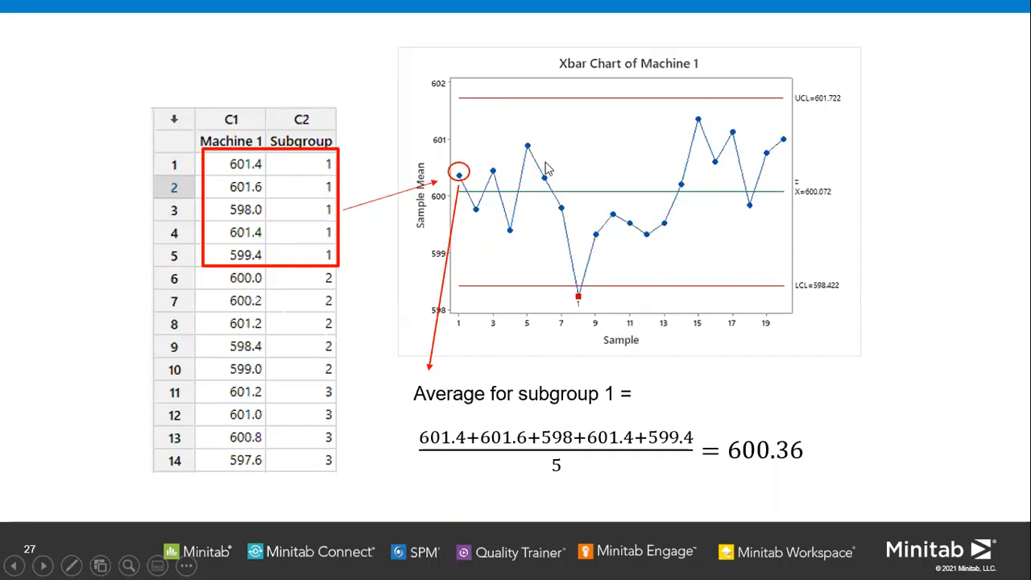
key(Right)
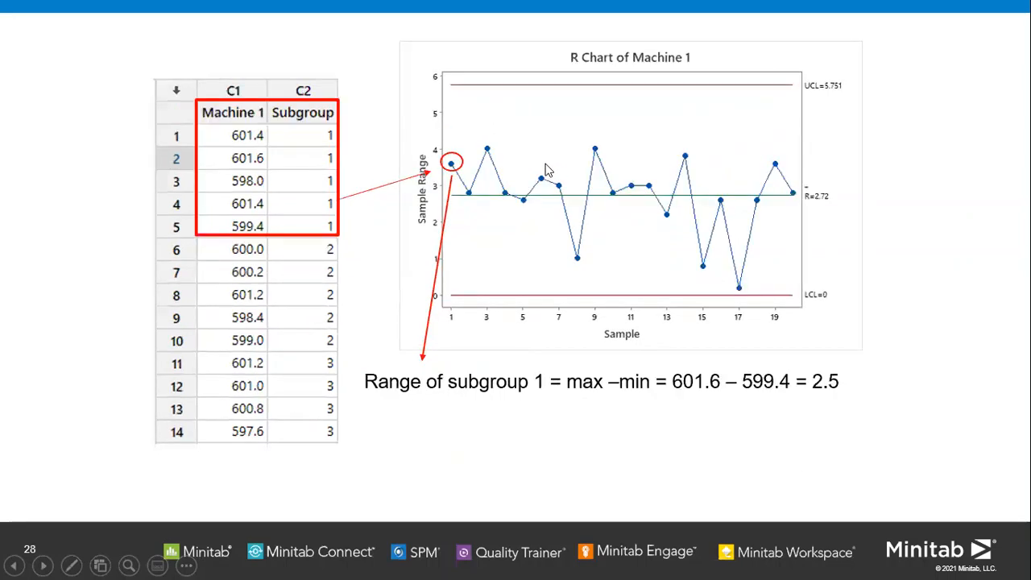
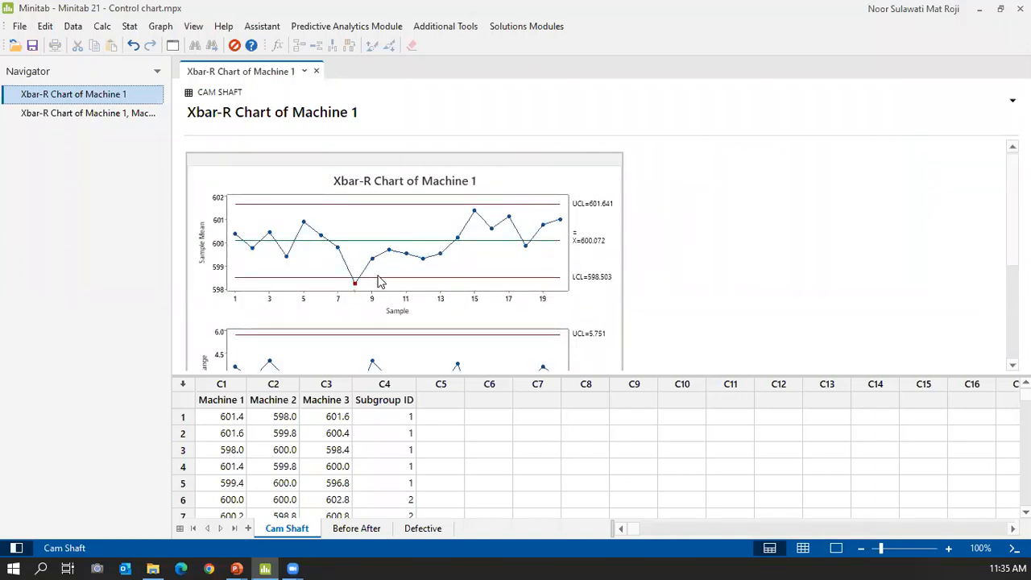
- Examine the Xbar and R charts of Machine 1 for points outside the control limits
mouse_move(357, 286)
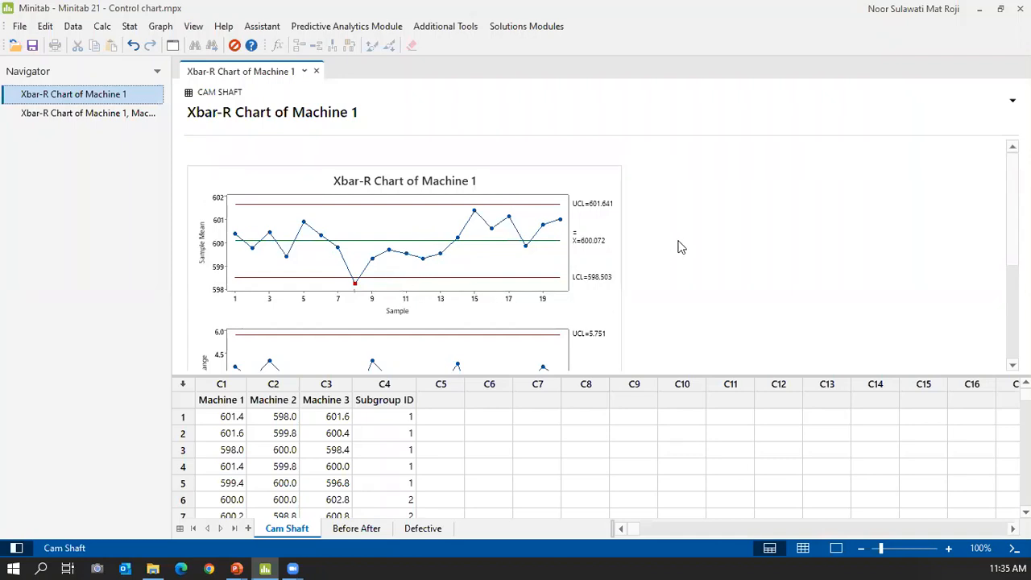
scroll(679, 247, down, 3)
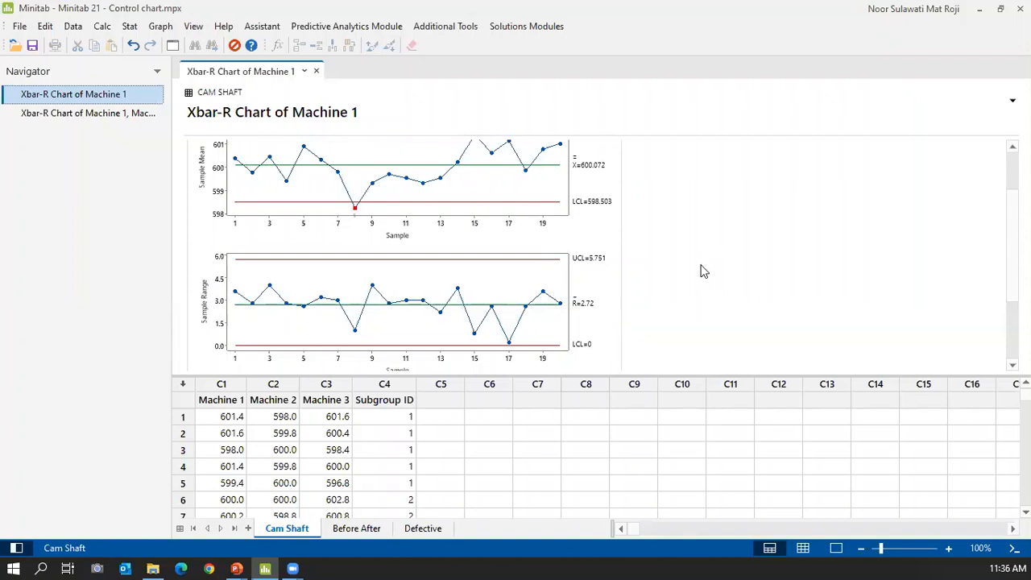
scroll(701, 268, up, 2)
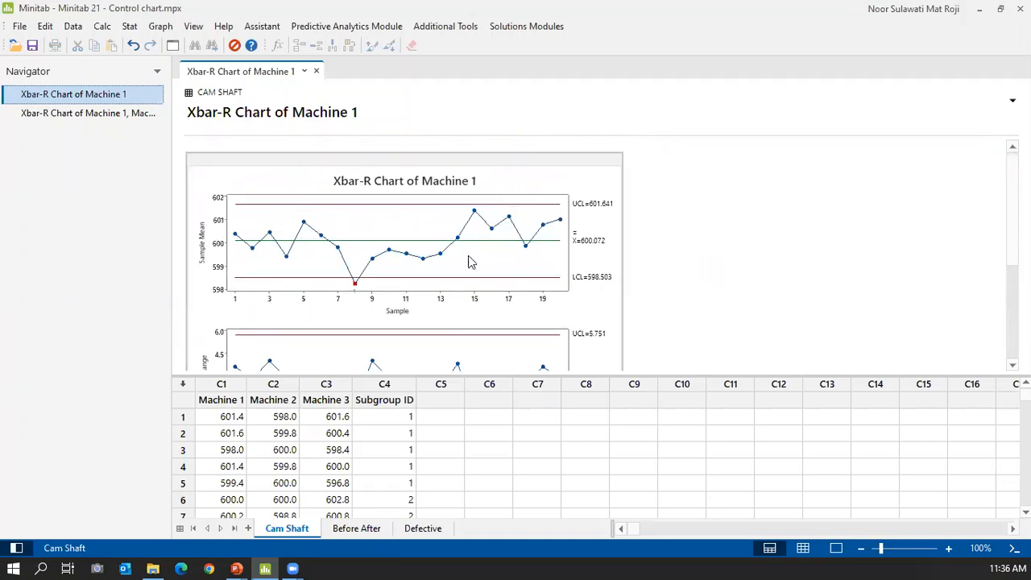
- Start a new Xbar-R chart, then switch to the PowerPoint presentation and review the slide on tests for special-cause variation
click(130, 27)
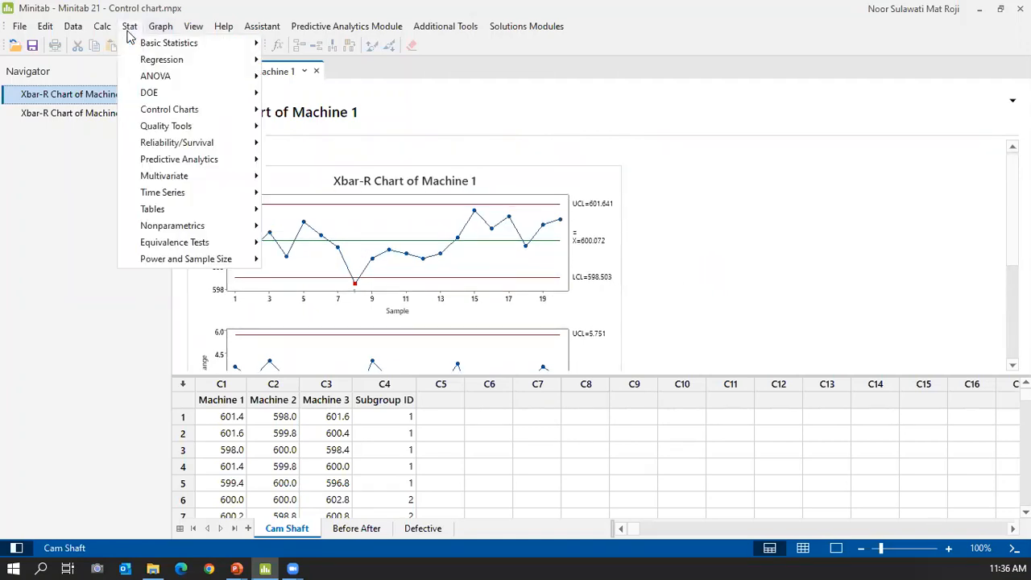
mouse_move(222, 119)
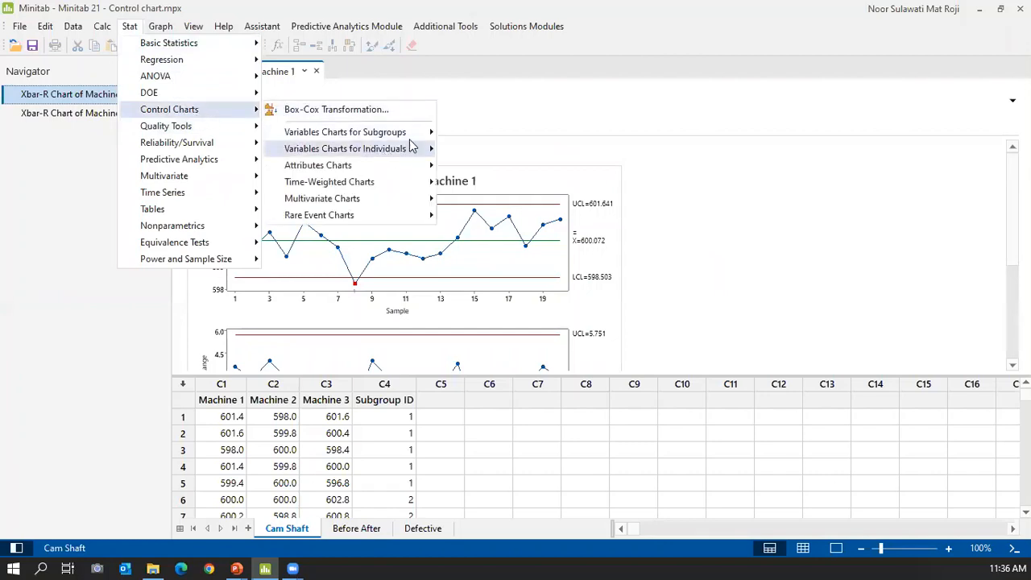
mouse_move(419, 132)
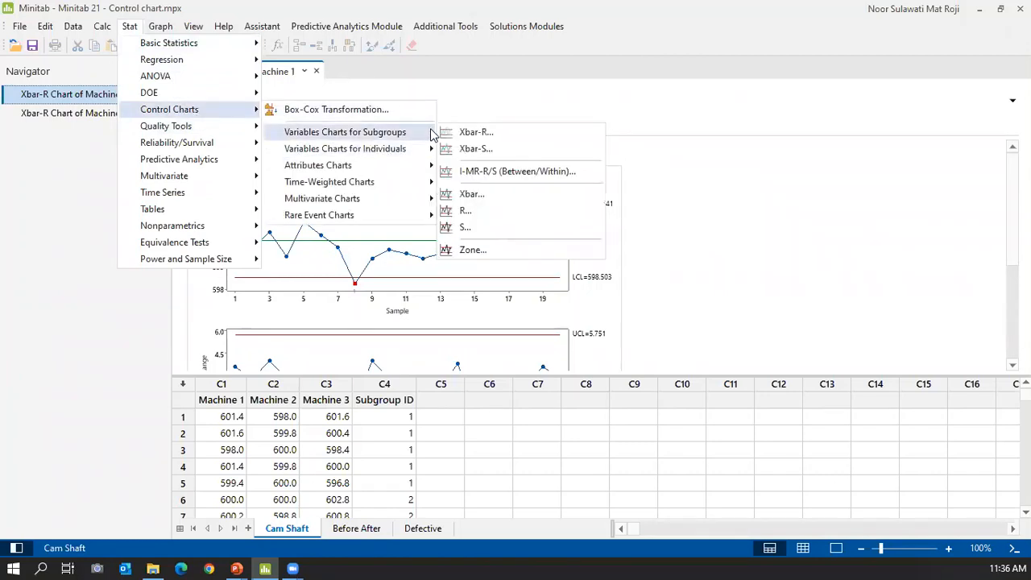
click(513, 135)
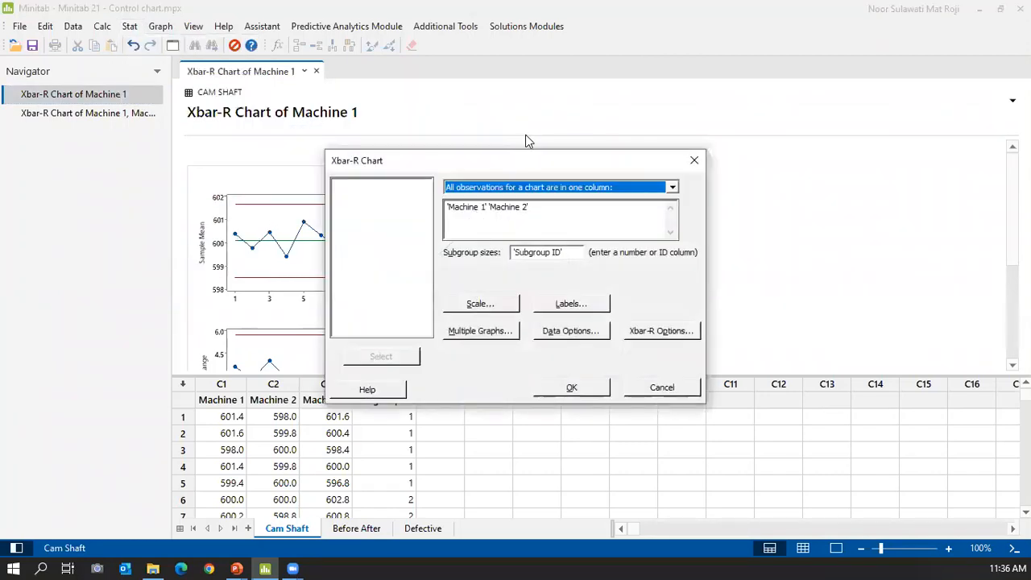
click(236, 569)
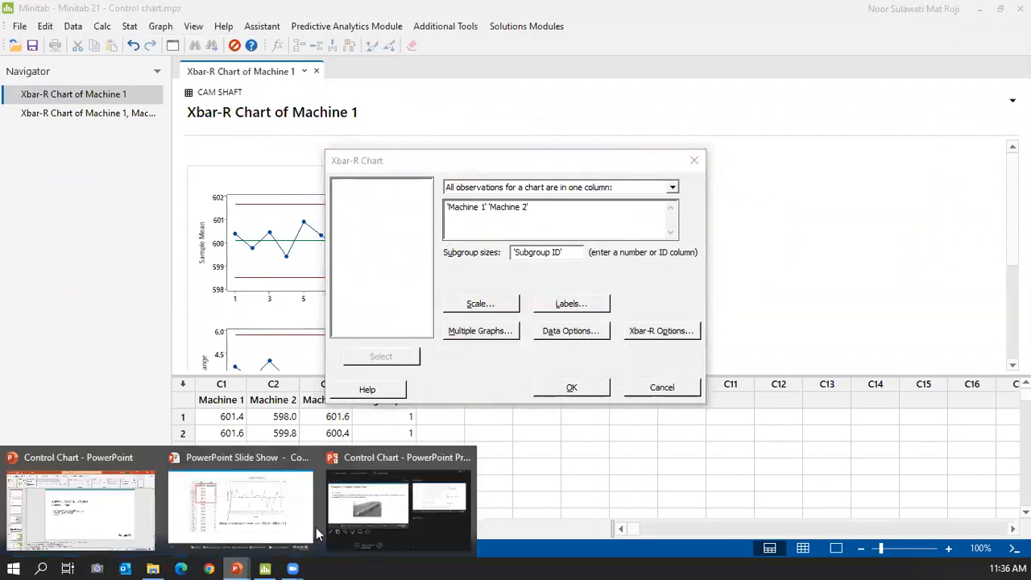
click(387, 507)
scroll(414, 303, up, 9)
scroll(416, 309, down, 1)
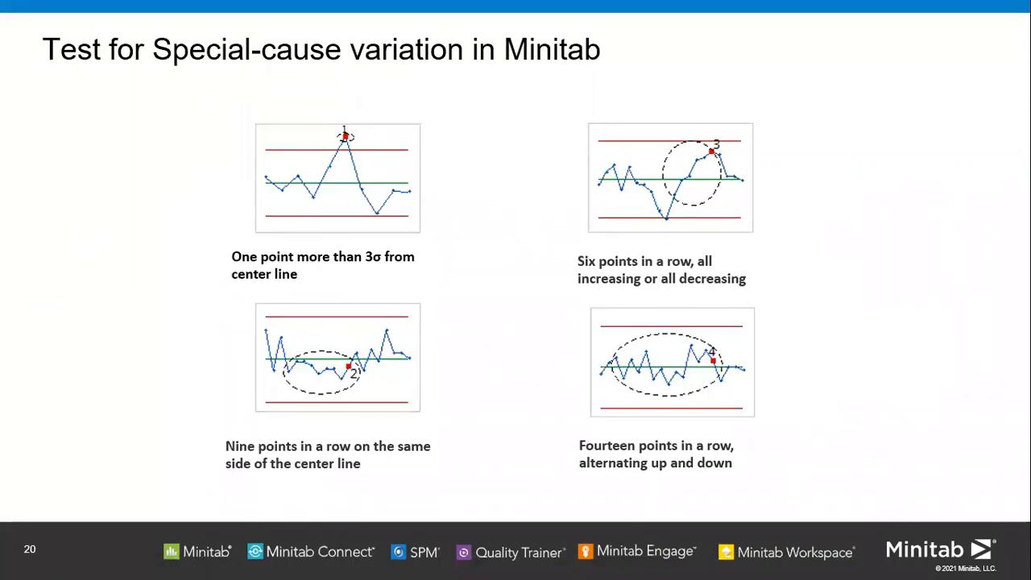
- Switch back to Minitab, view the special-cause tests in the Xbar-R options, and leave without generating a chart
key(alt+Tab)
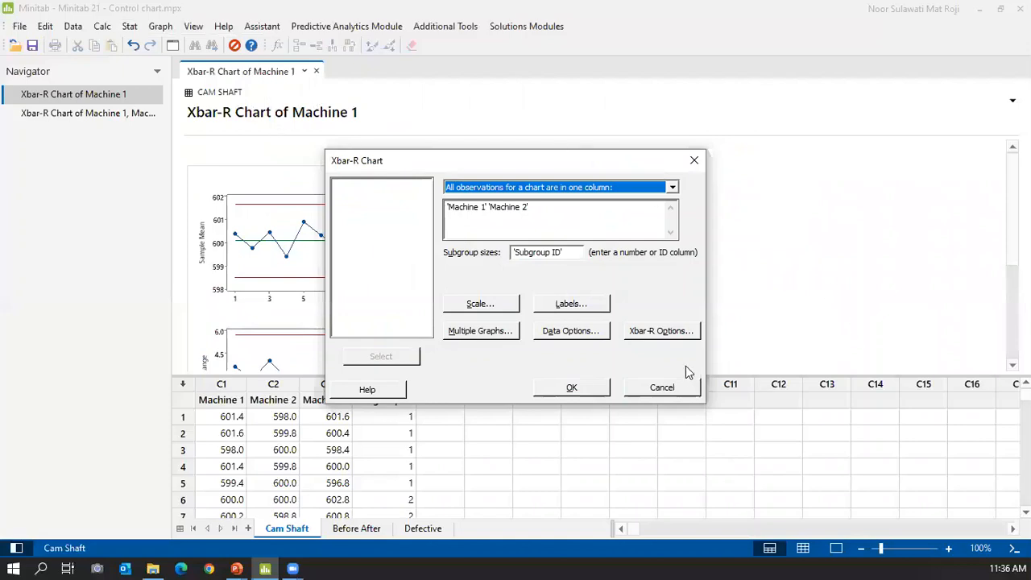
click(652, 338)
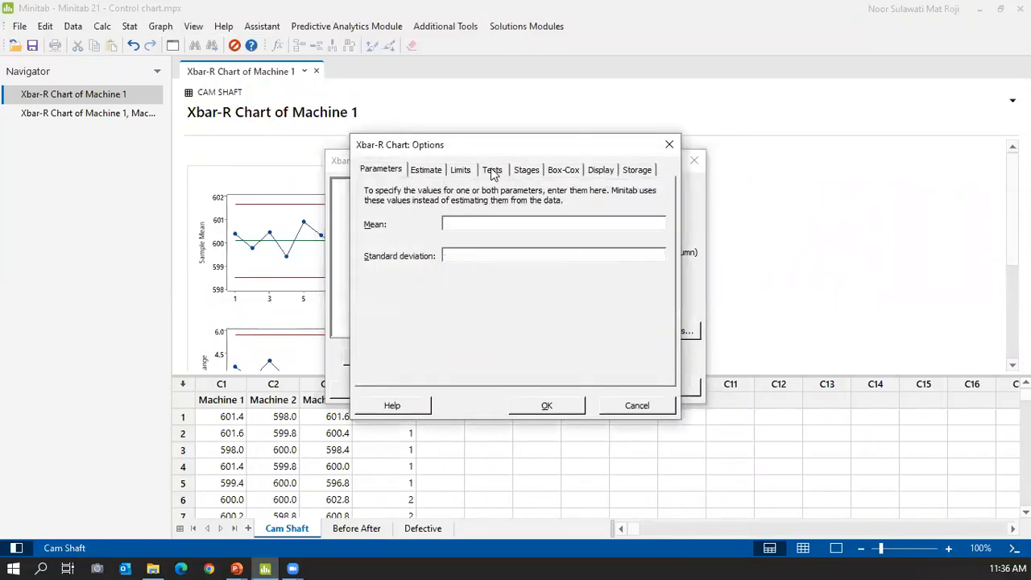
click(493, 171)
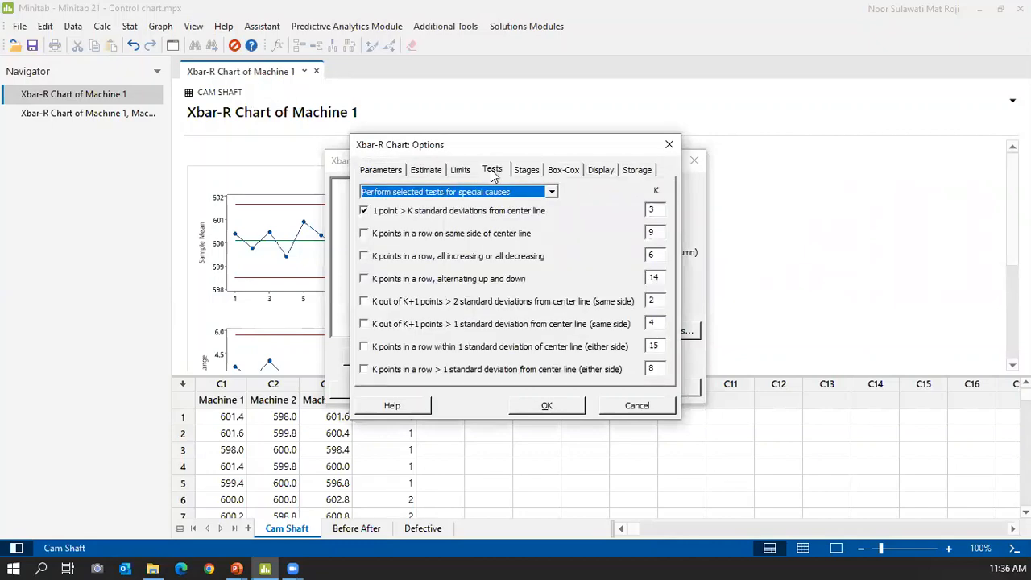
click(669, 144)
click(694, 161)
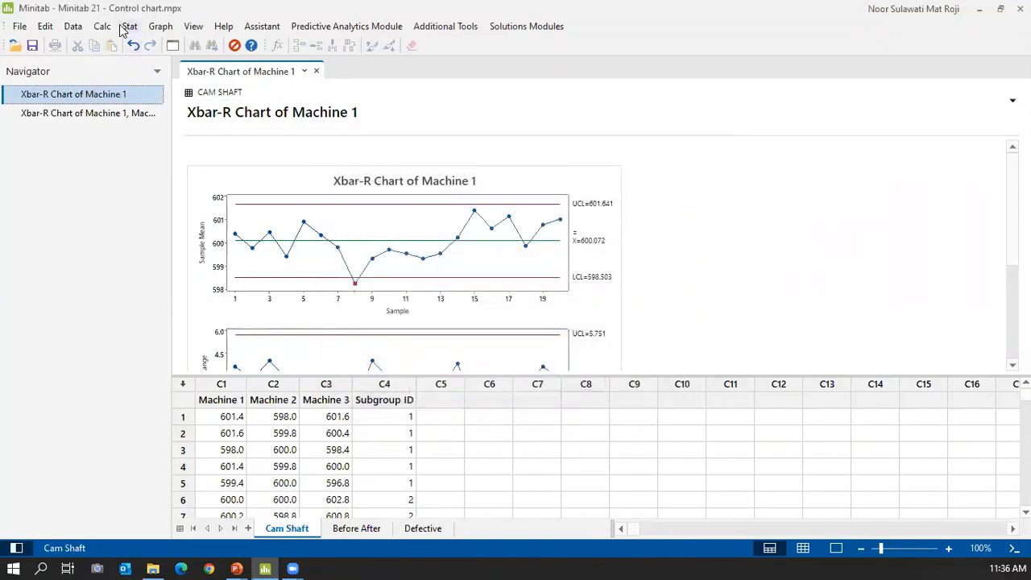
- Start an Xbar-R chart of Machine 1 and Machine 2 and open its settings for special-cause tests
click(128, 27)
mouse_move(218, 110)
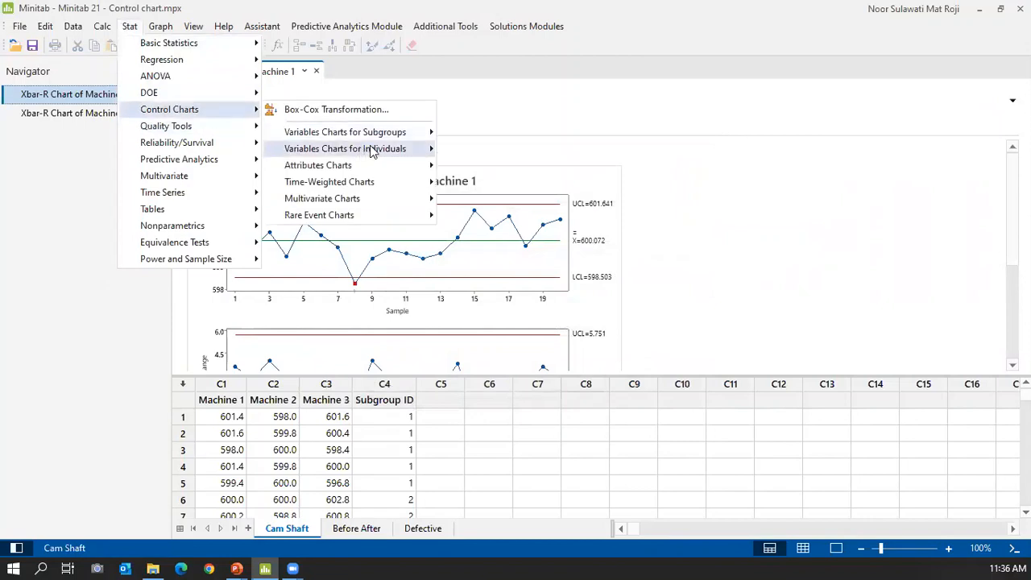
mouse_move(388, 137)
click(489, 135)
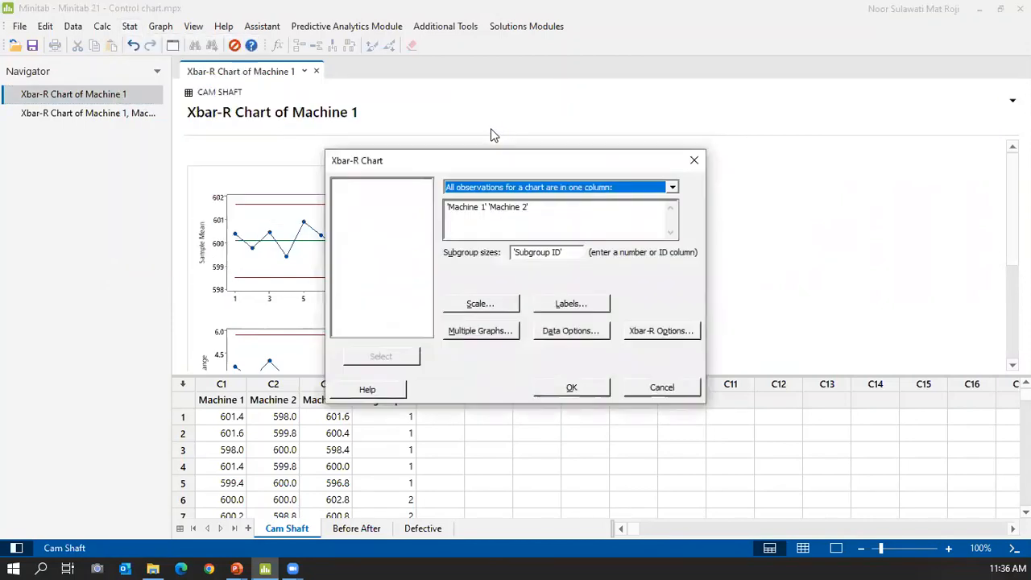
click(663, 336)
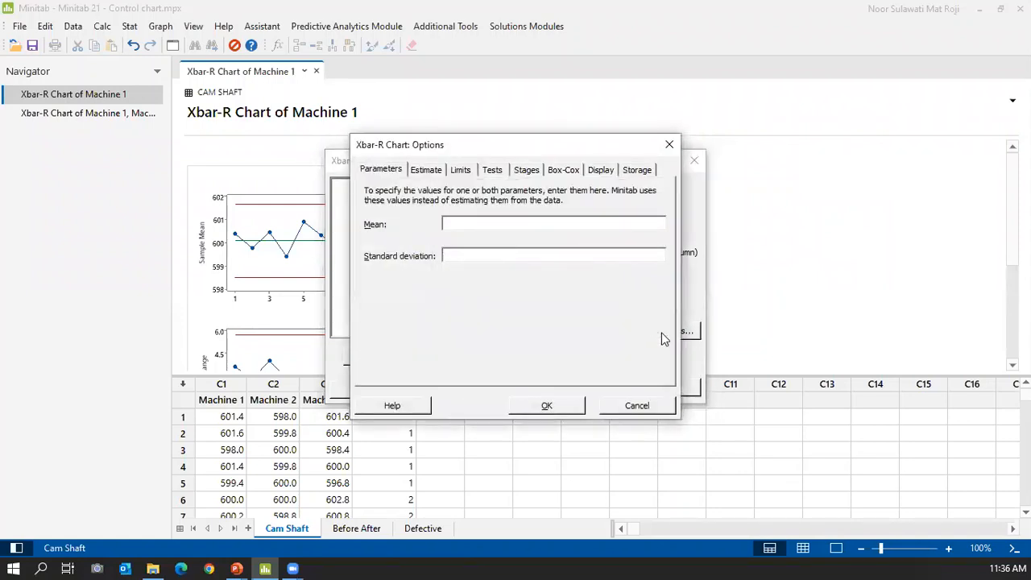
click(491, 171)
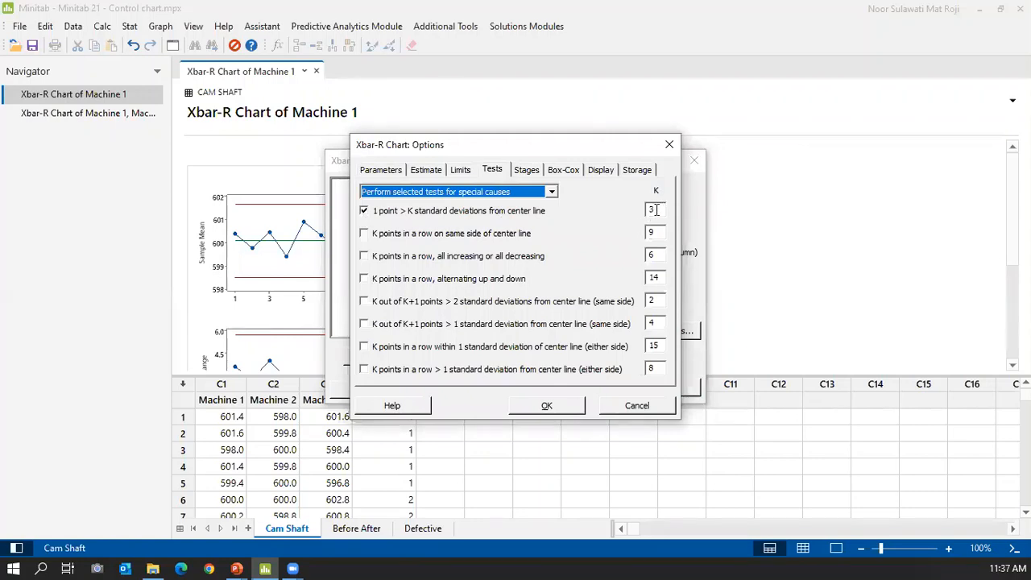
- Try performing all tests for special causes, and return to performing only selected tests
click(553, 194)
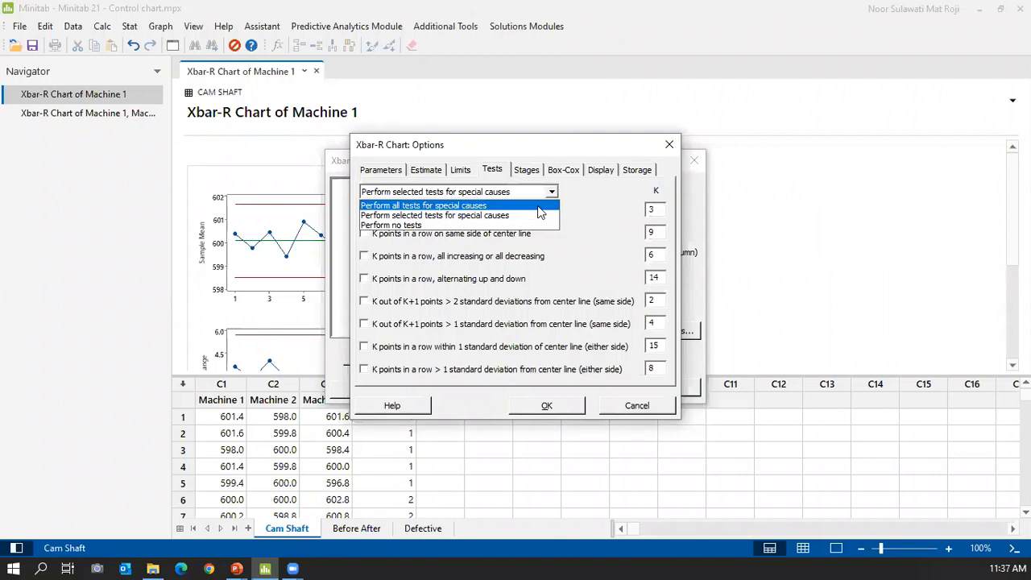
click(537, 205)
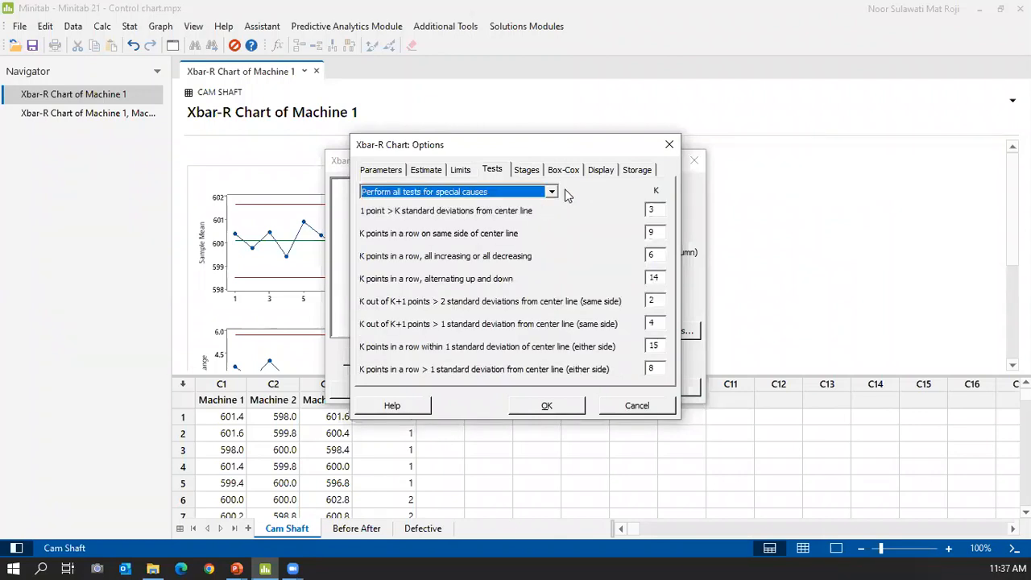
click(553, 191)
click(527, 218)
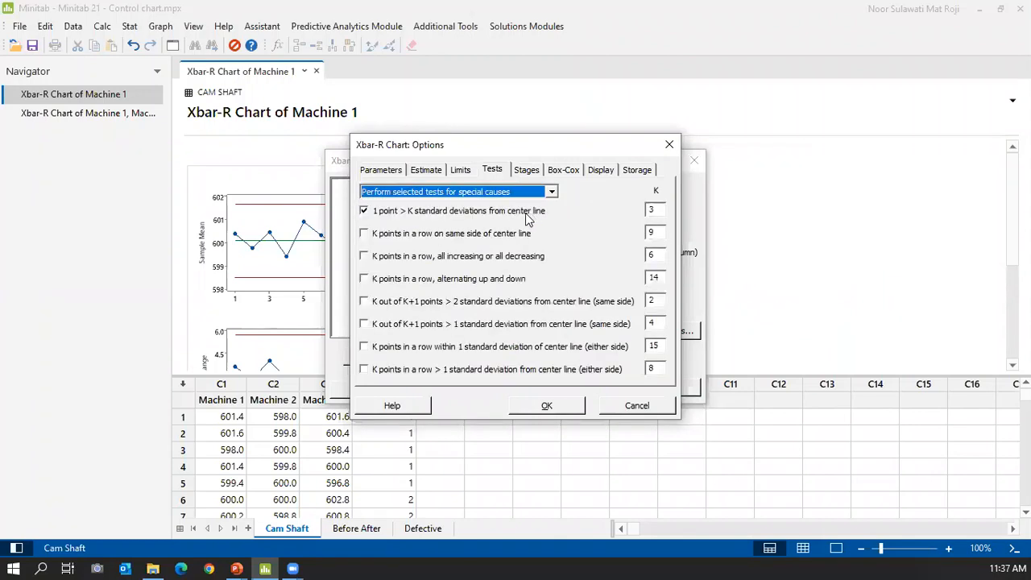
- Add the tests for 9 points on the same side and 15 points within 1 standard deviation, generate the charts, and review the test results
click(364, 234)
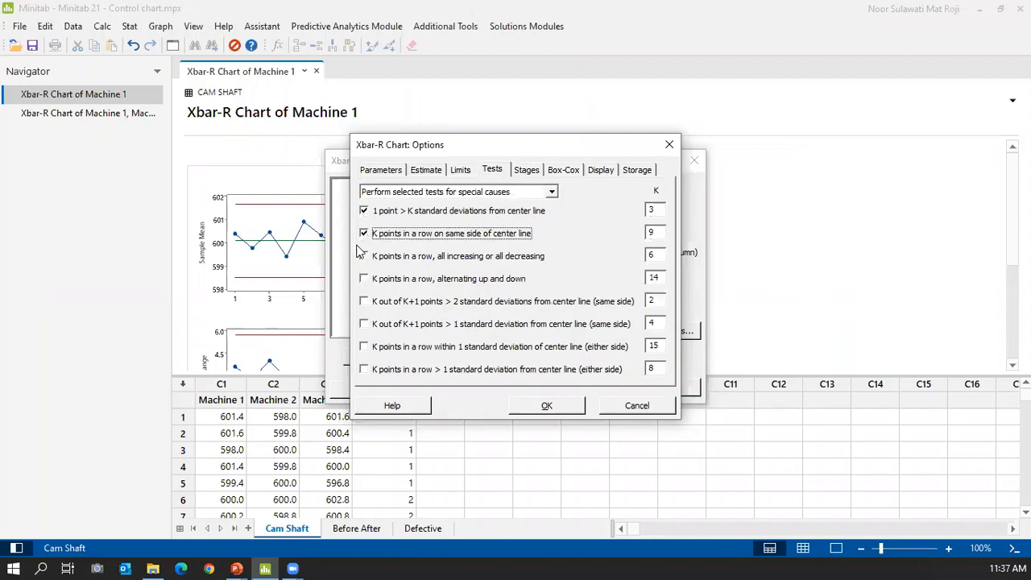
click(365, 348)
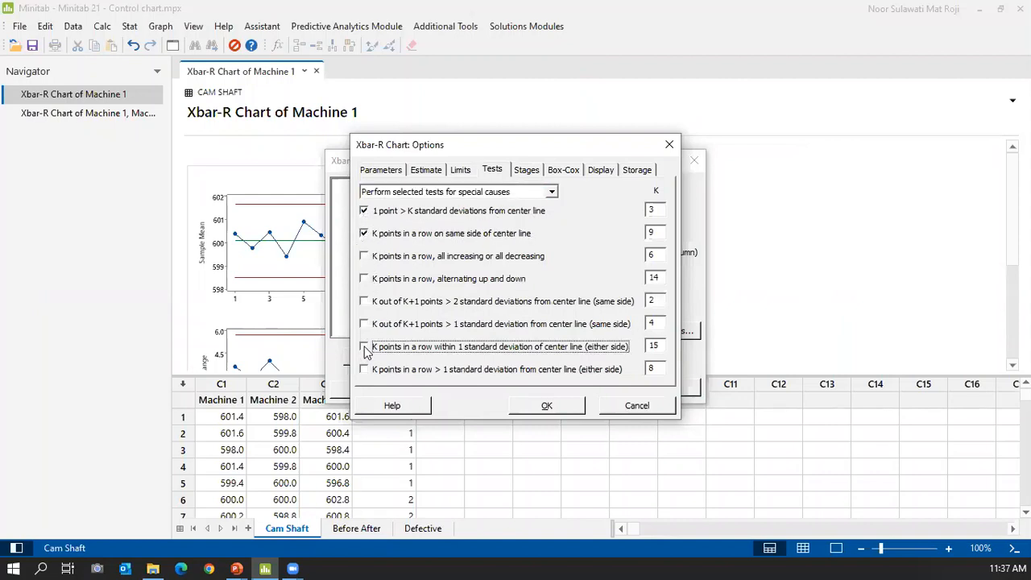
click(568, 407)
click(573, 386)
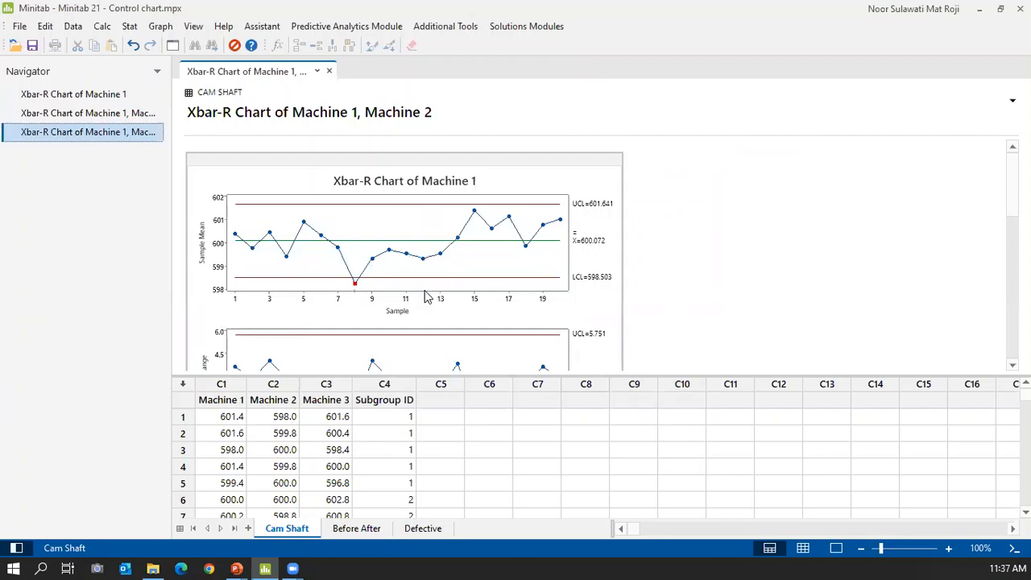
scroll(427, 297, down, 5)
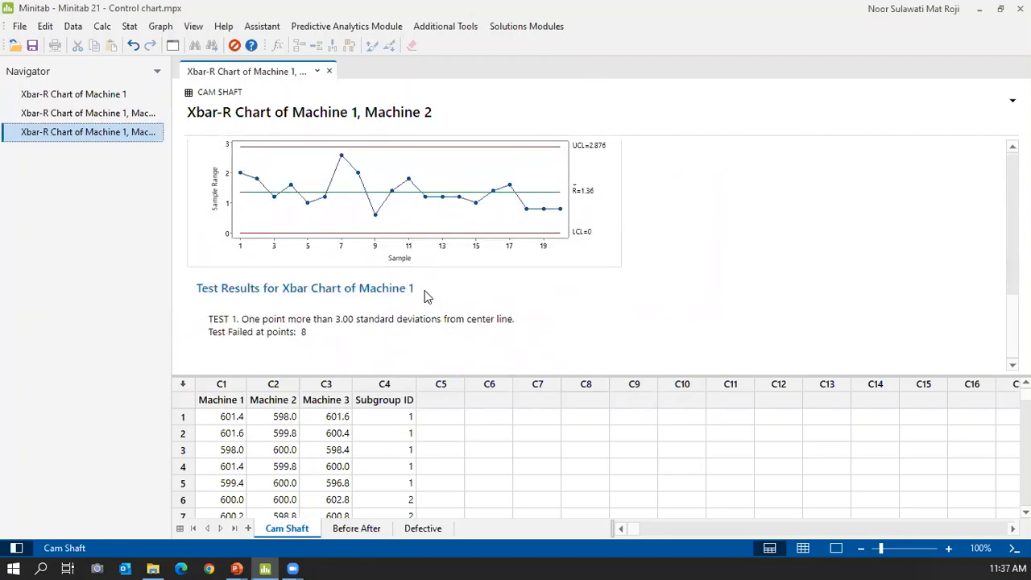
scroll(427, 296, up, 10)
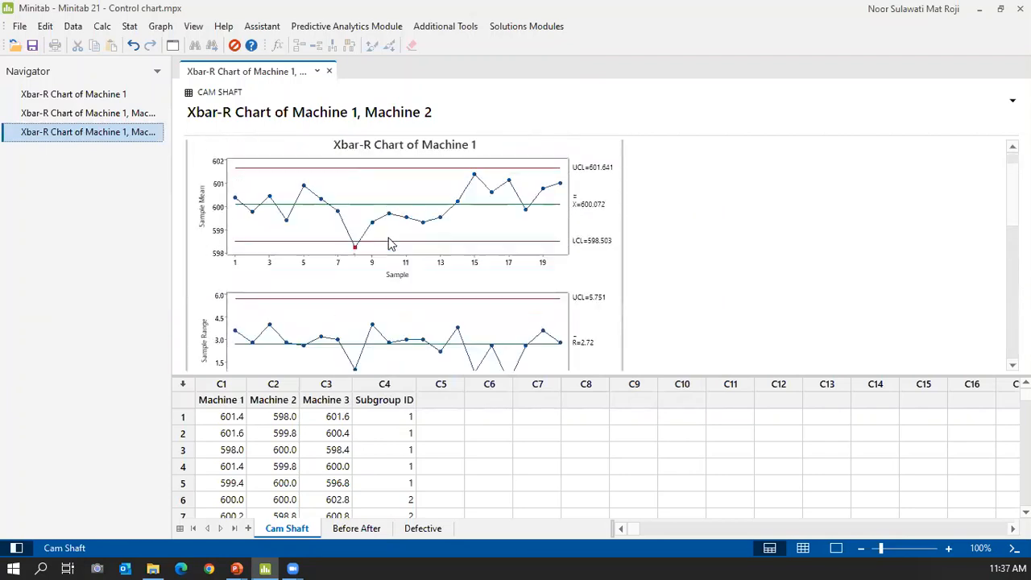
scroll(389, 244, up, 1)
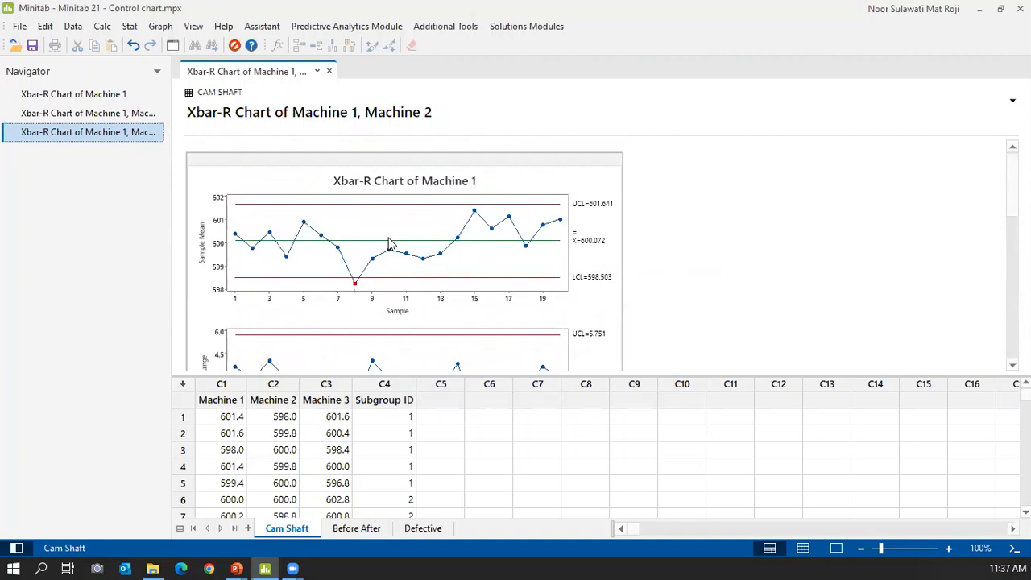
- Reopen the last Xbar-R chart setup and review which special-cause tests are selected in its options
click(173, 45)
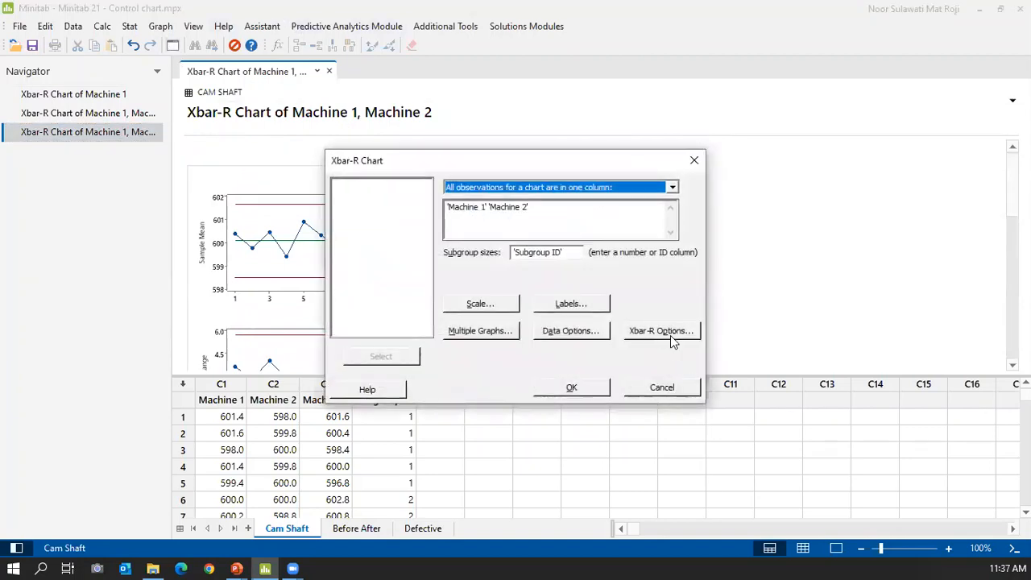
click(670, 334)
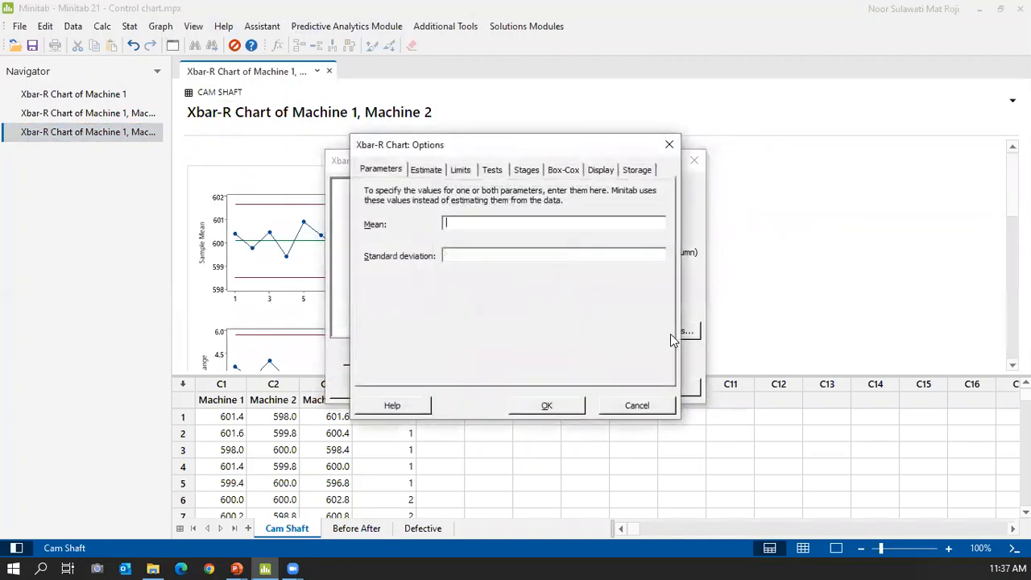
click(493, 170)
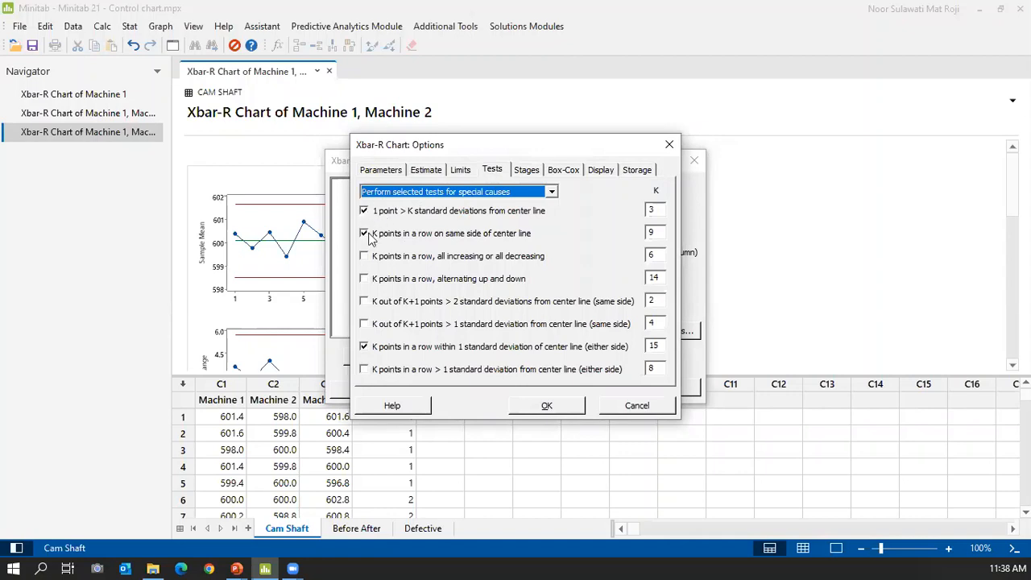
click(637, 406)
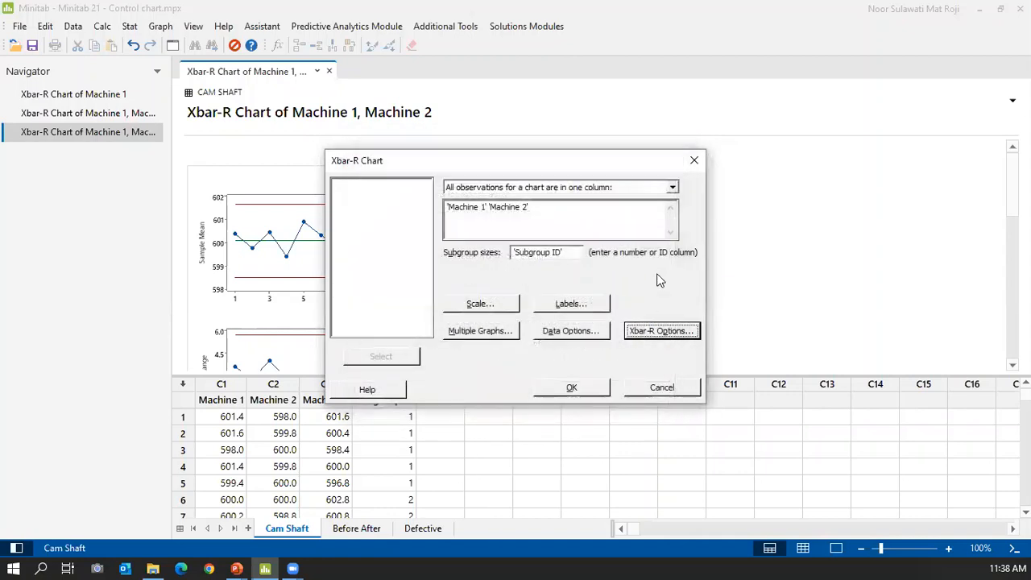
click(639, 332)
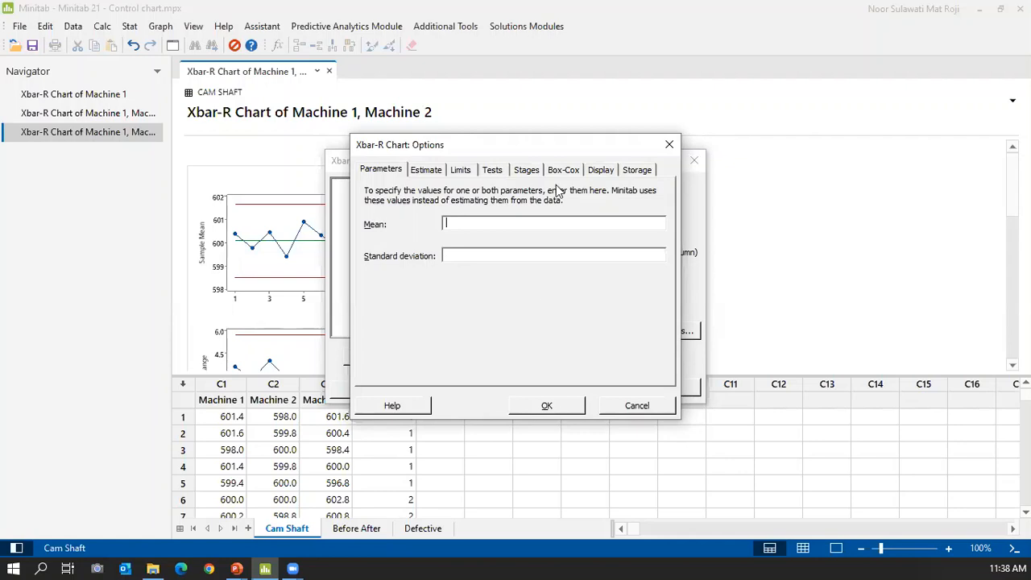
click(492, 170)
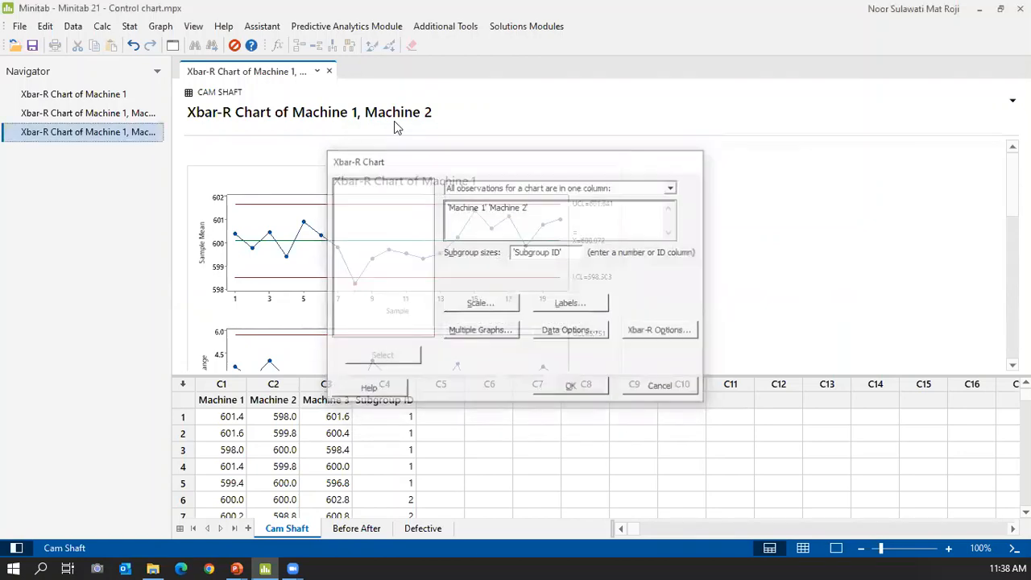
- Start the Xbar-R command afresh, check its special-cause test selection, and close it without generating a chart
click(129, 26)
mouse_move(193, 109)
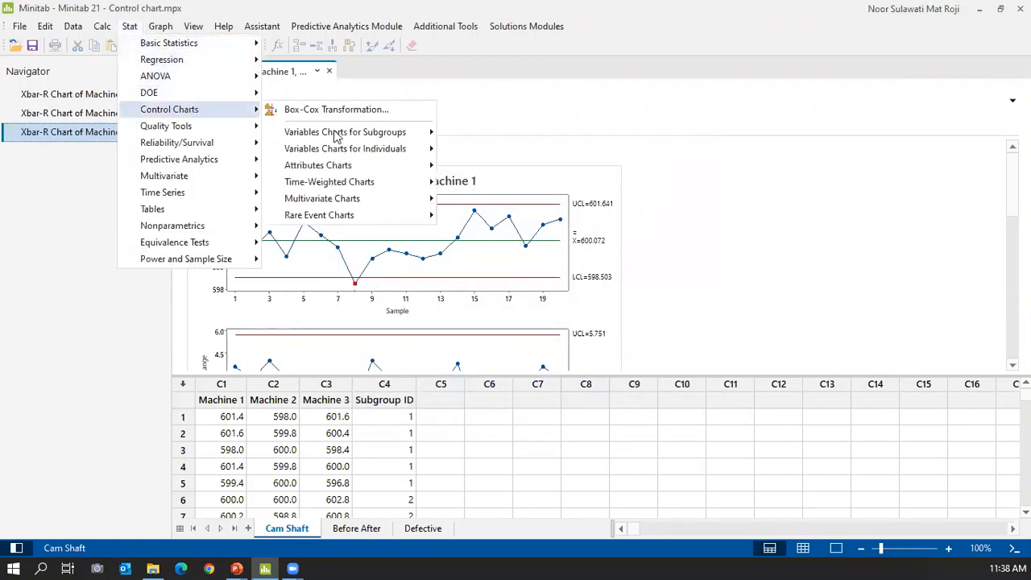
mouse_move(418, 132)
click(506, 133)
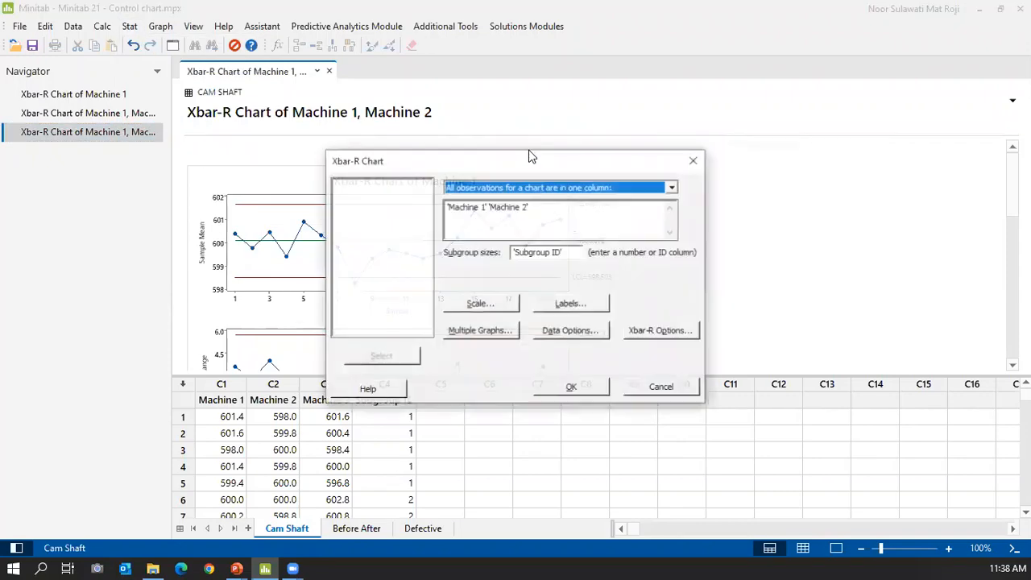
click(659, 329)
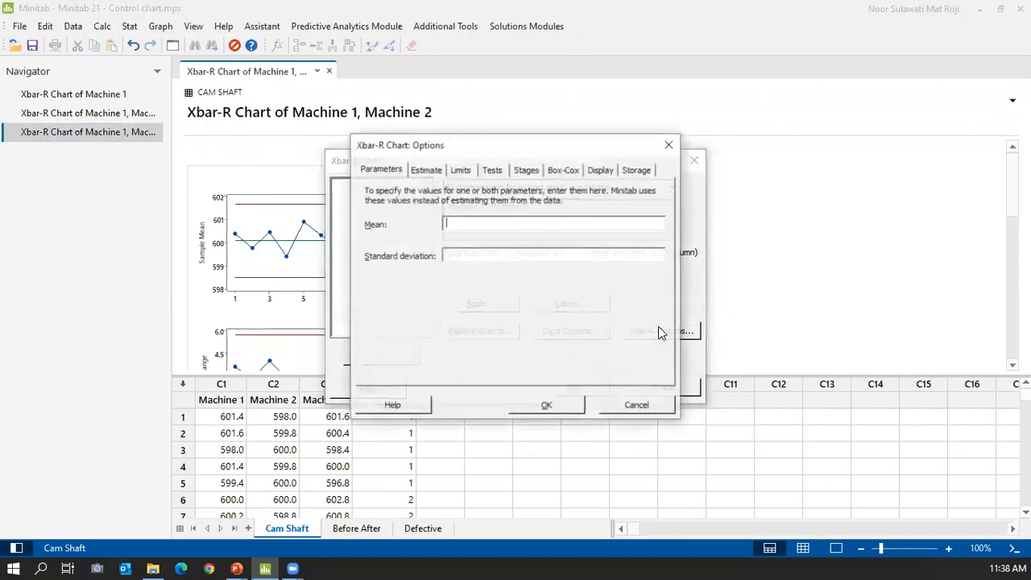
click(492, 171)
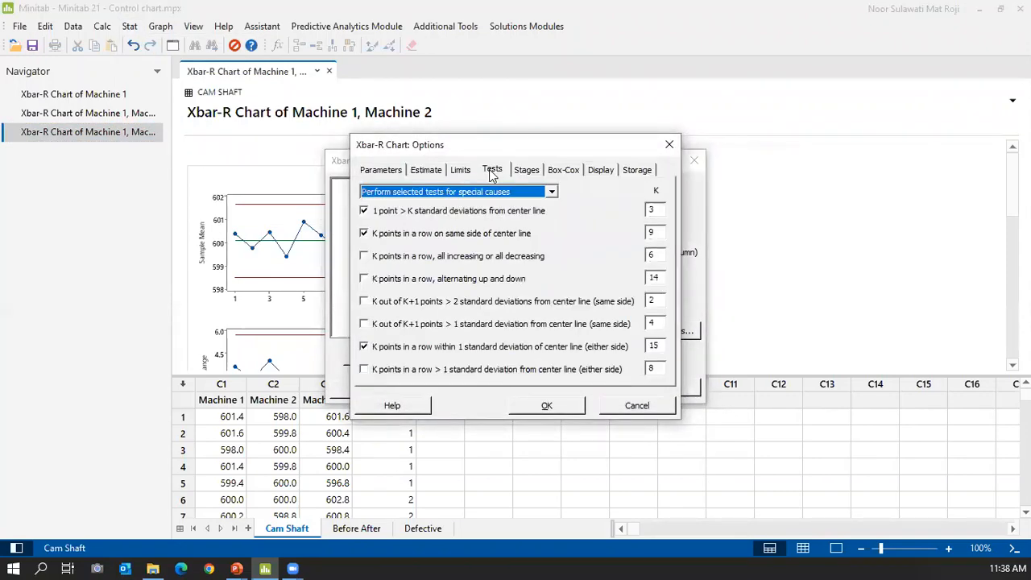
click(669, 145)
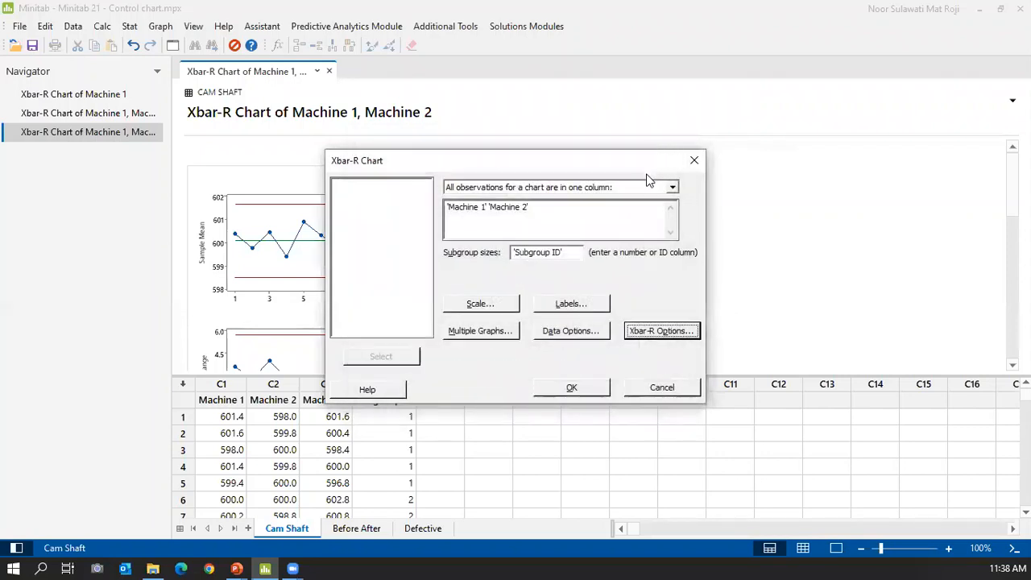
click(697, 161)
- Remove Machine 1 from the Xbar-R chart variables, generate the chart for Machine 2 only, and show the output without the worksheet
click(129, 26)
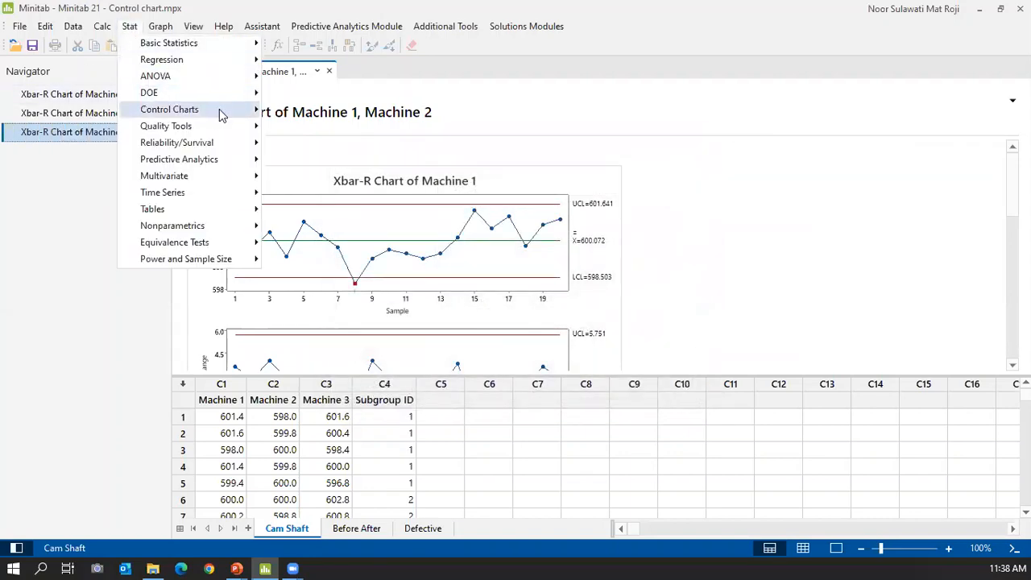
mouse_move(221, 110)
mouse_move(403, 131)
click(513, 131)
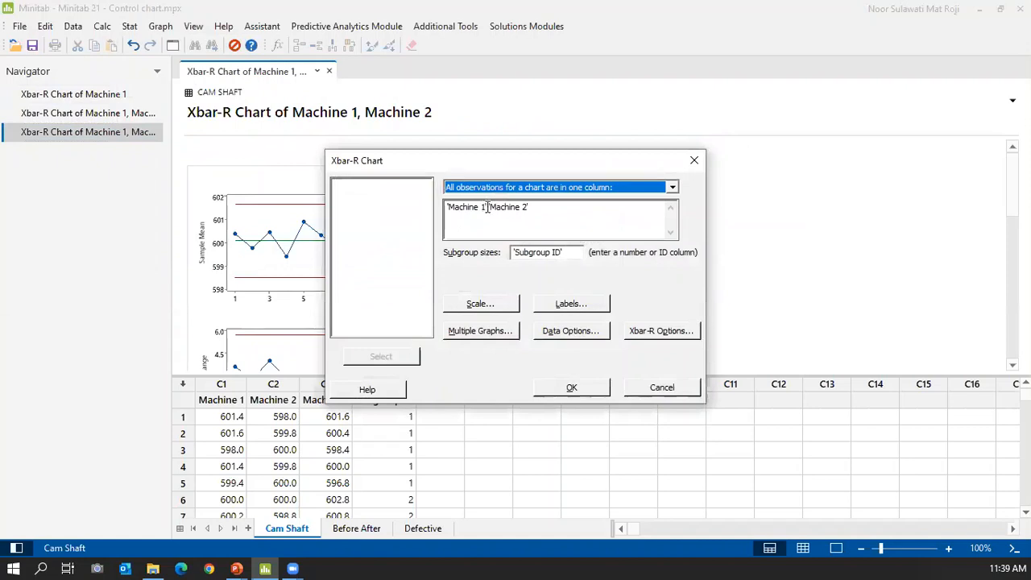
double_click(487, 207)
key(Delete)
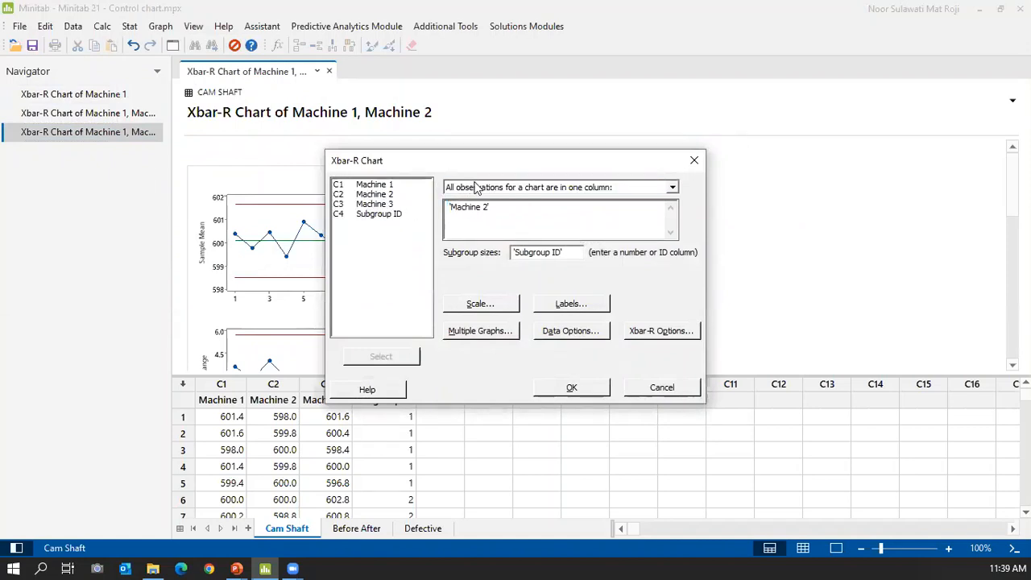
click(578, 388)
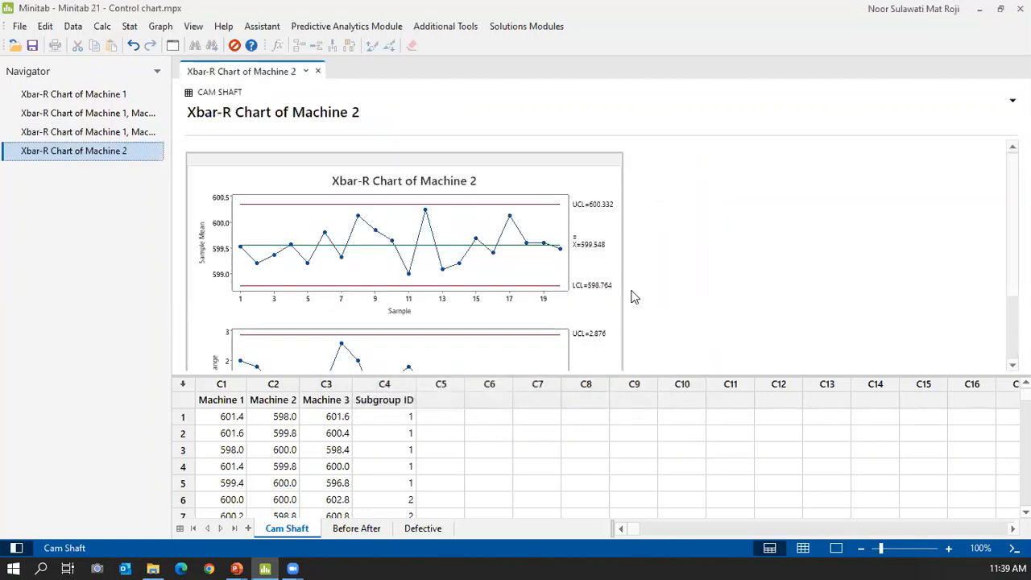
click(836, 547)
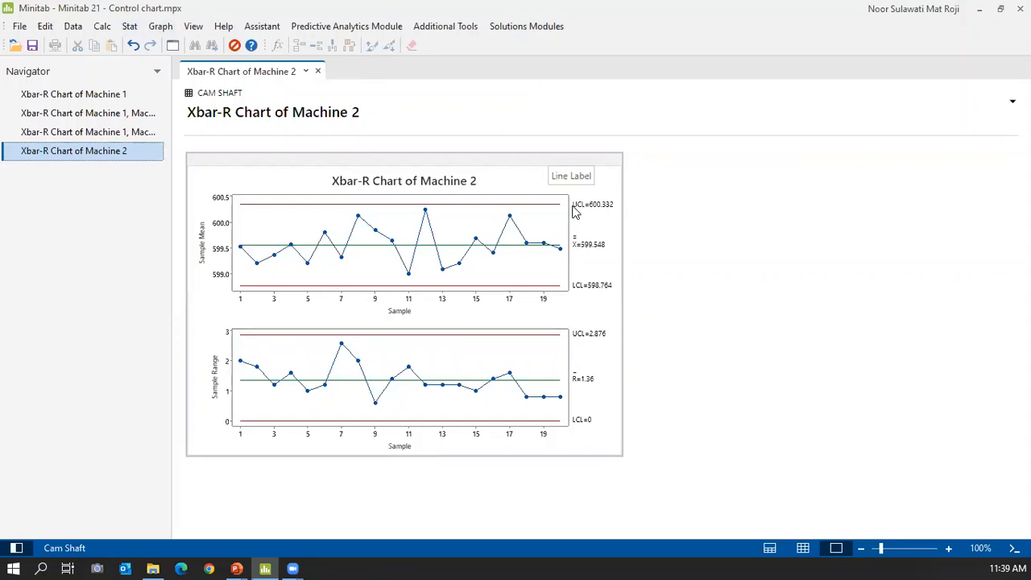
- Generate another Xbar-R chart of Machine 2 with the parameters fixed at mean 600.07 and standard deviation 1.34
click(130, 26)
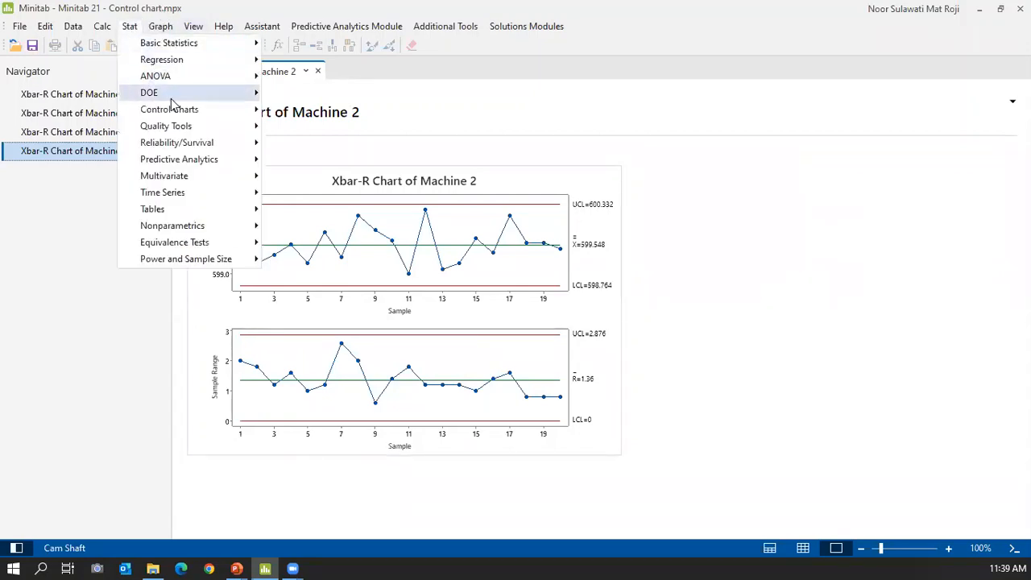
mouse_move(185, 113)
mouse_move(435, 135)
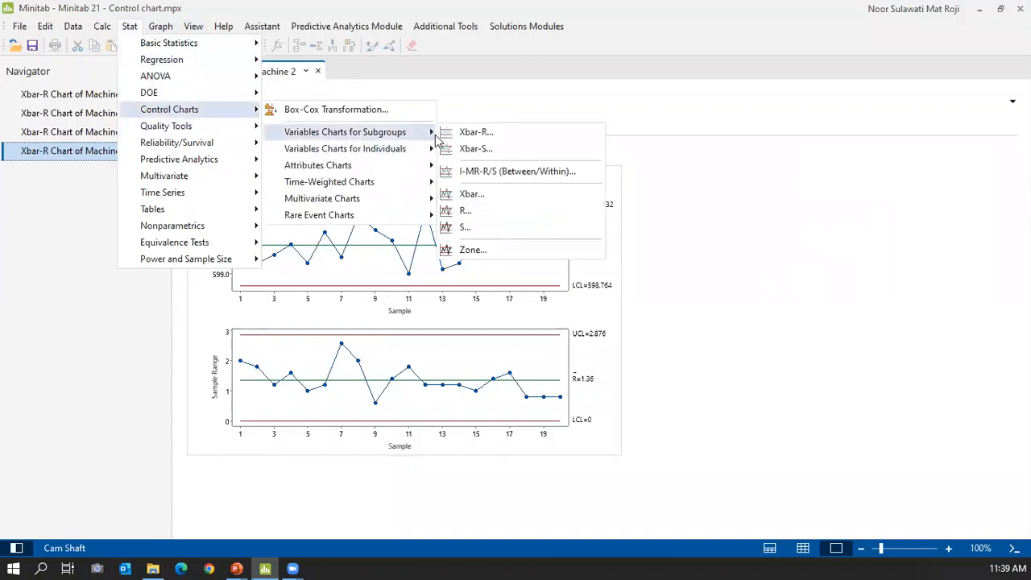
click(476, 132)
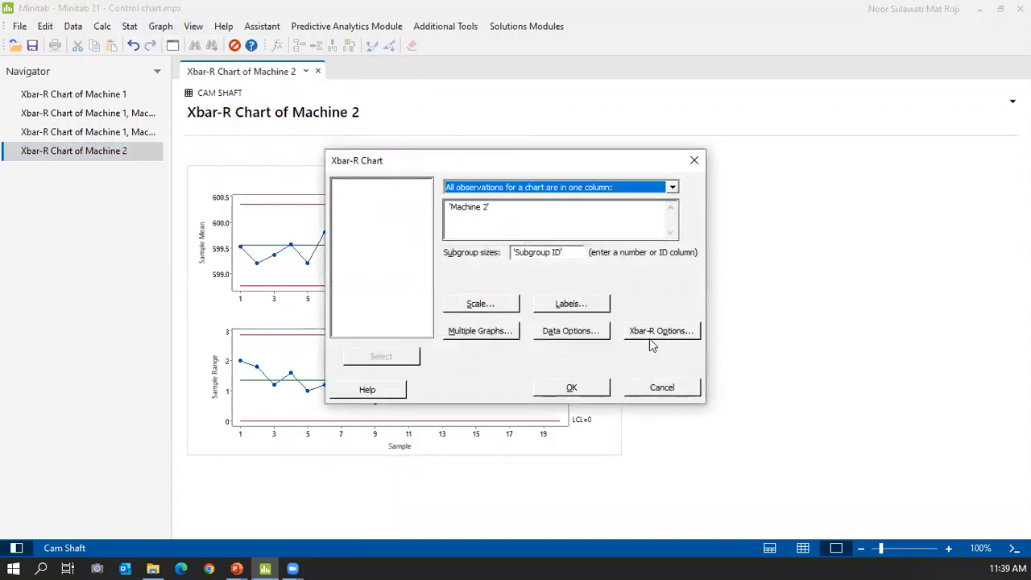
click(657, 334)
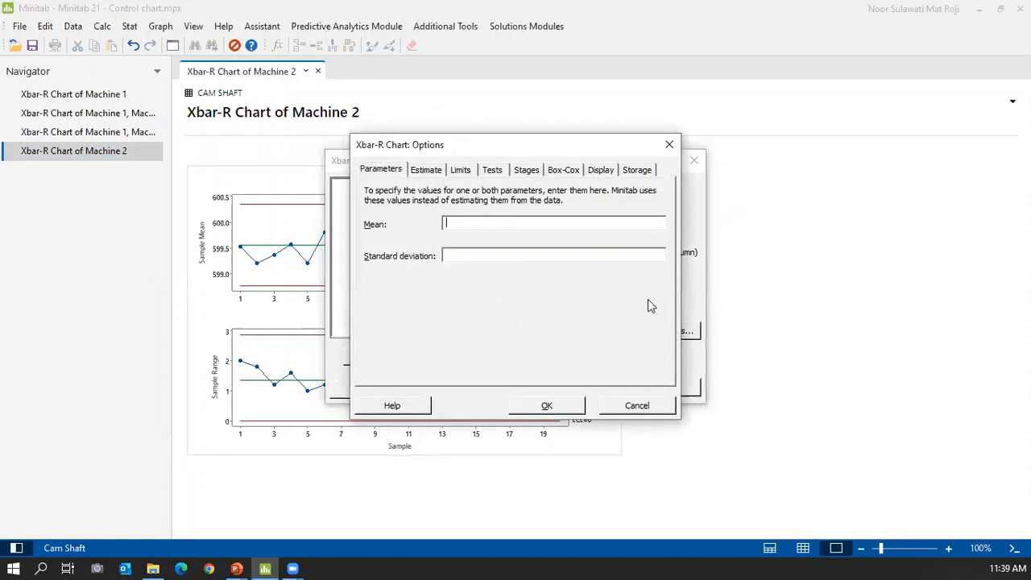
click(414, 173)
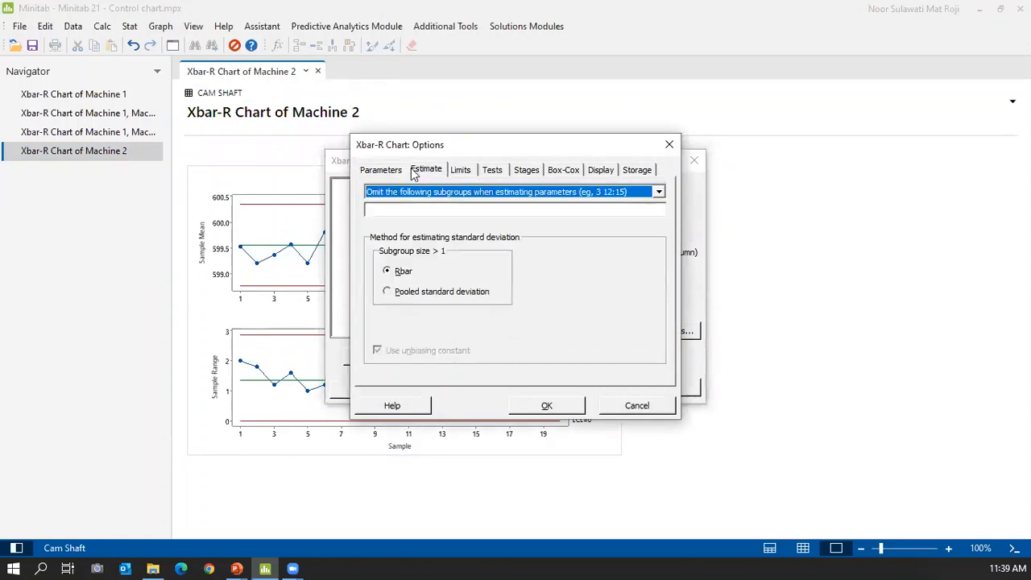
click(382, 172)
click(494, 226)
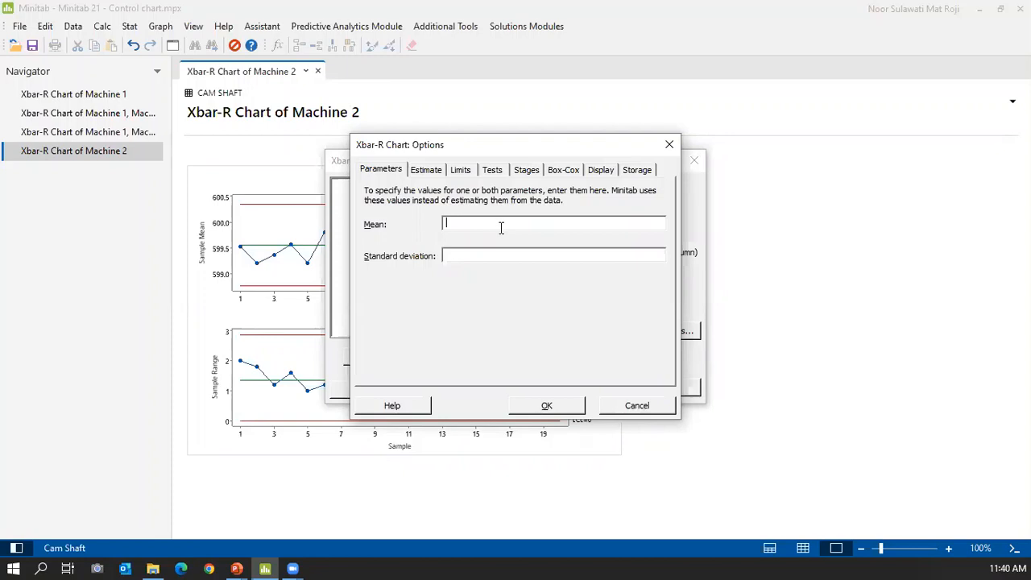
text(6)
text(1)
text(.34)
click(525, 407)
click(545, 390)
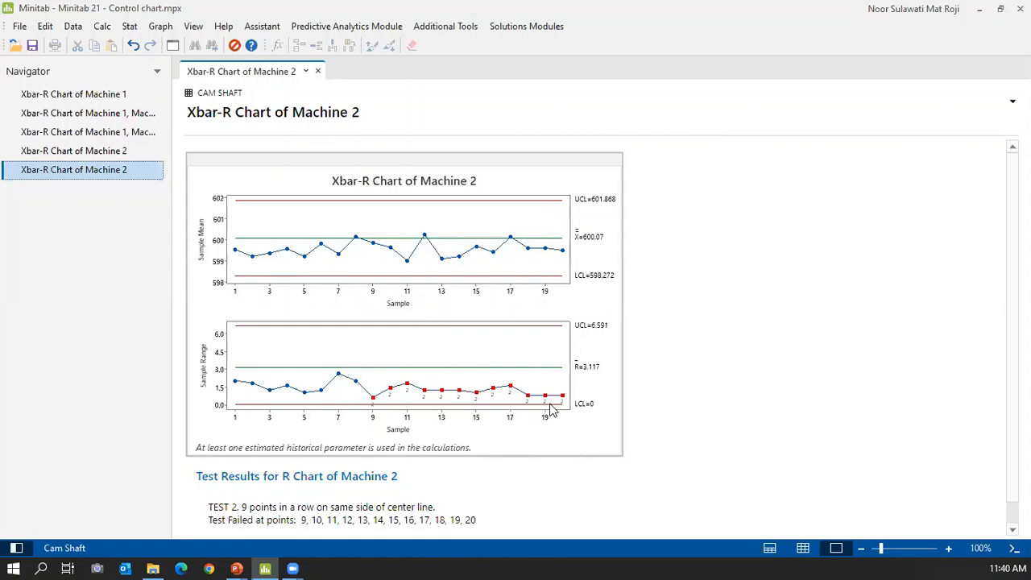
- Compare the Machine 2 chart using estimated parameters with the Machine 2 chart using specified parameters
double_click(104, 155)
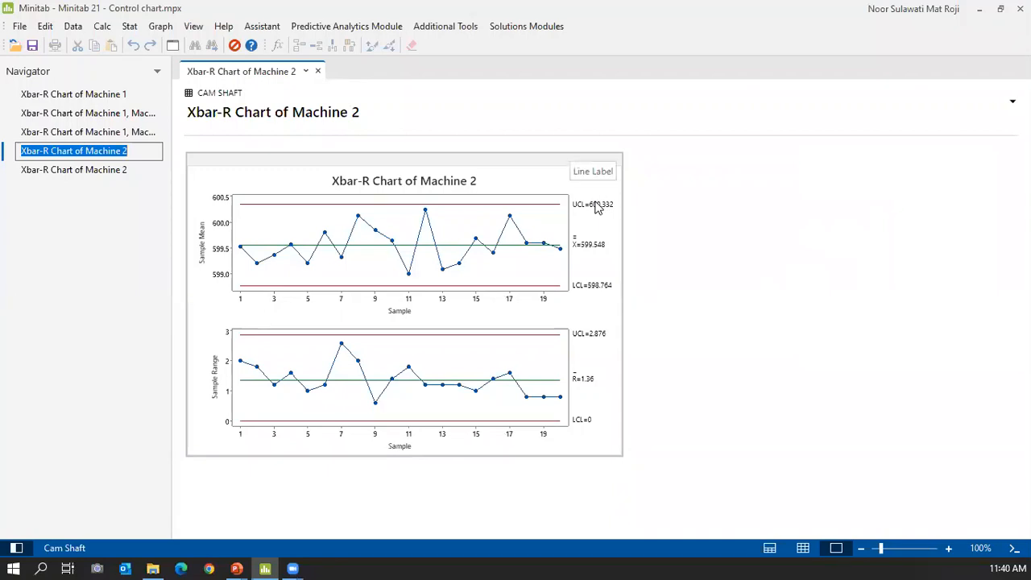
click(121, 173)
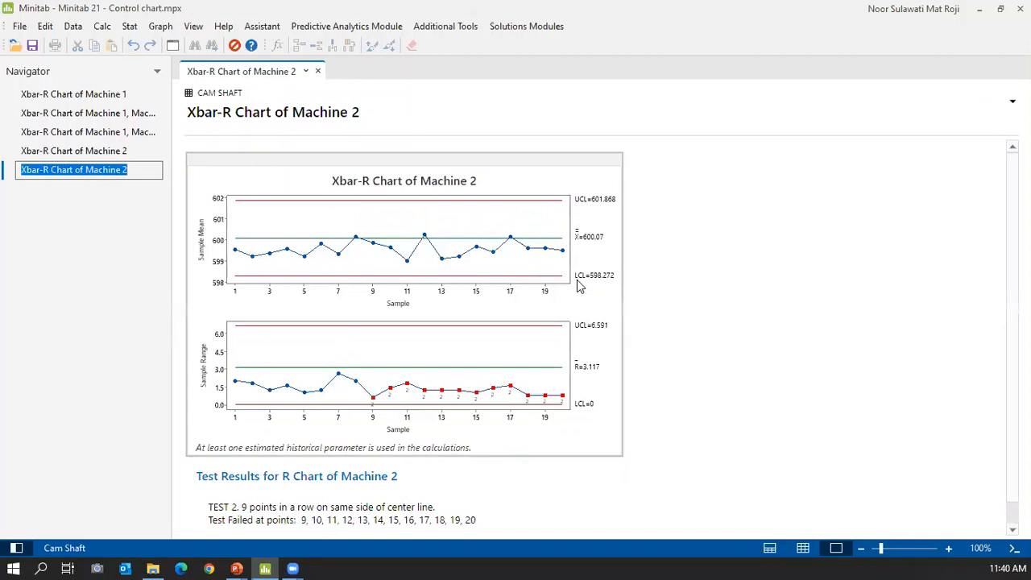
click(108, 153)
click(107, 153)
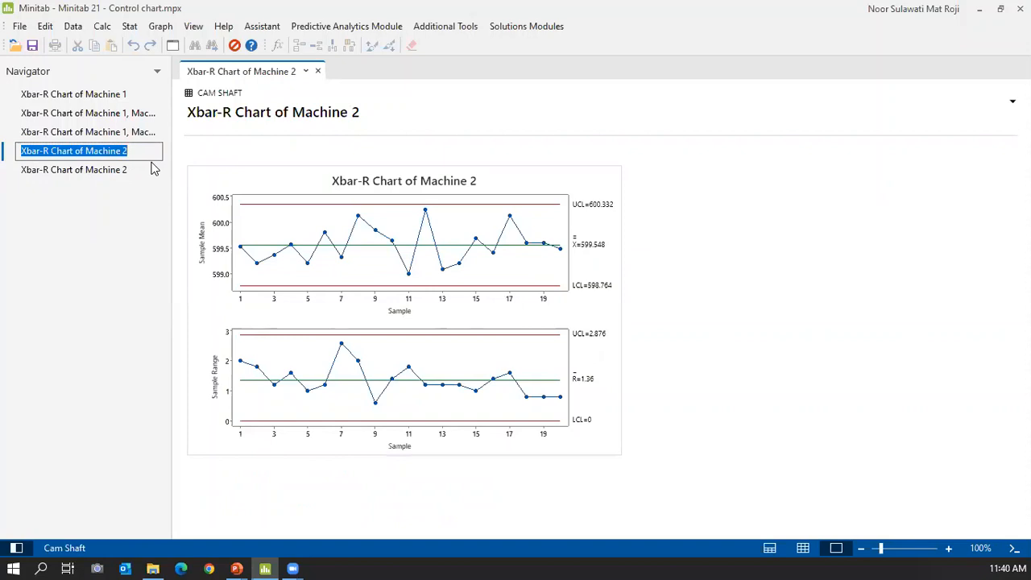
click(95, 172)
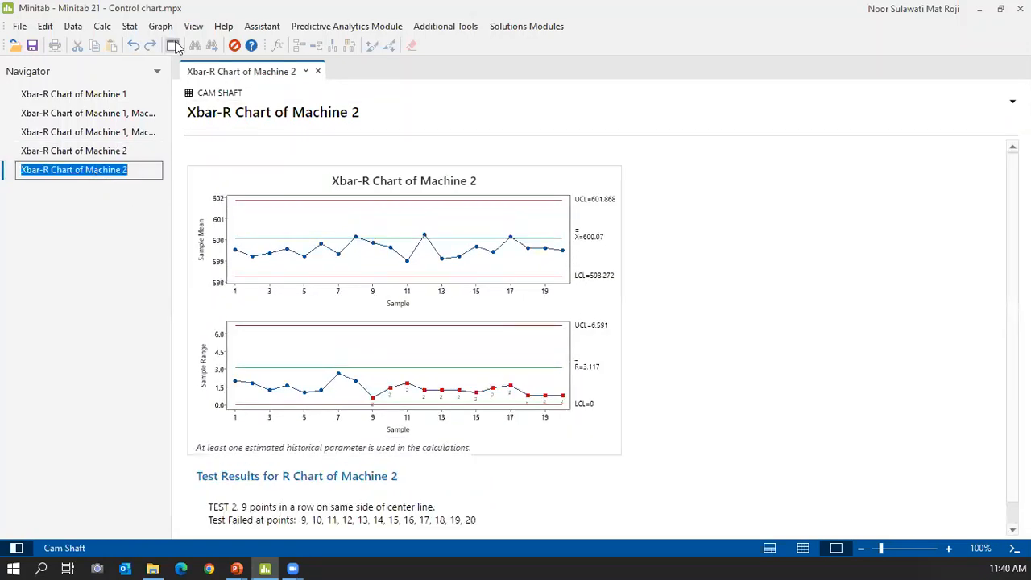
- Reopen the last Xbar-R chart setup, review the specified mean and standard deviation, and close it without generating a chart
click(175, 46)
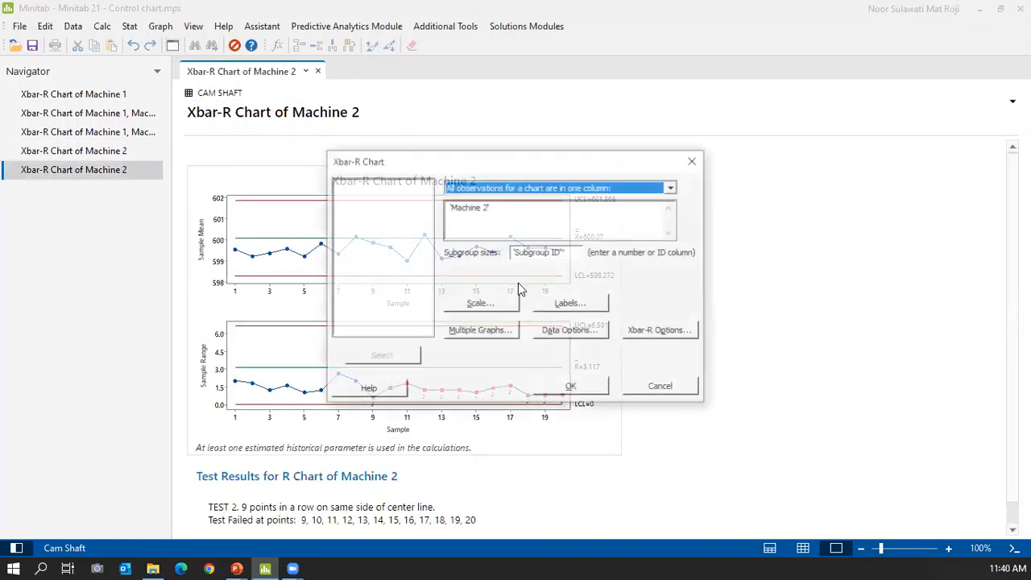
click(644, 336)
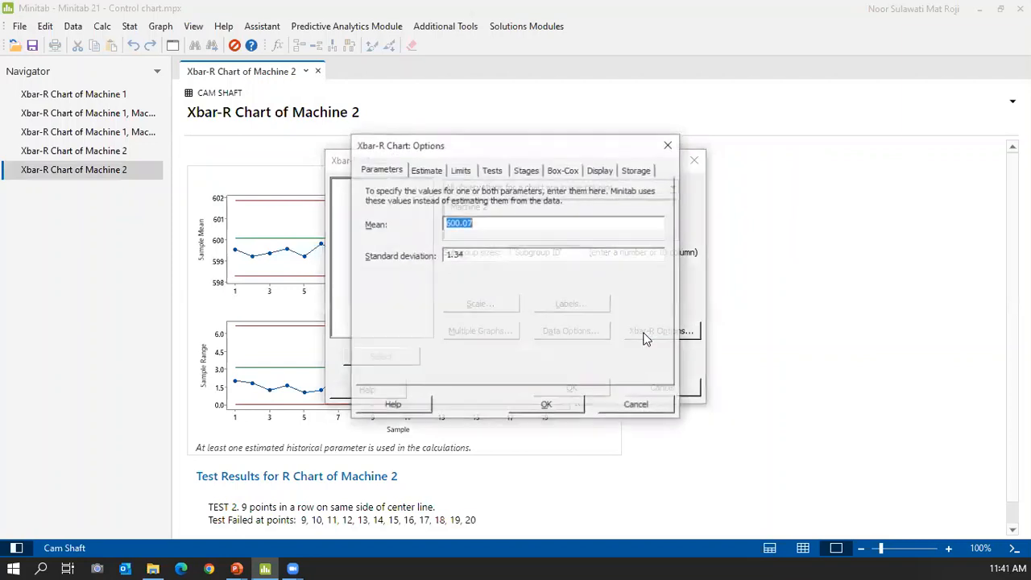
click(390, 171)
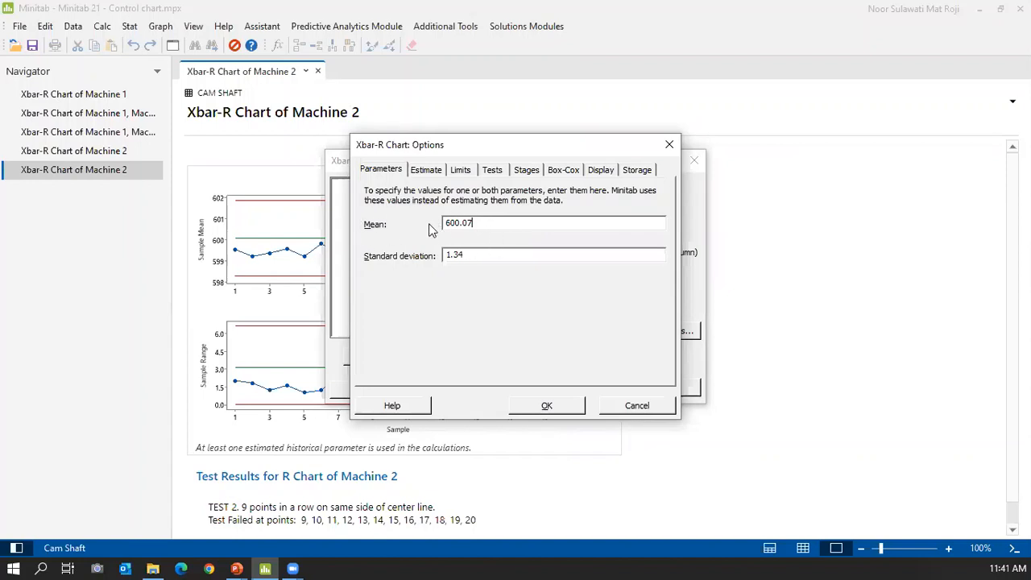
click(670, 145)
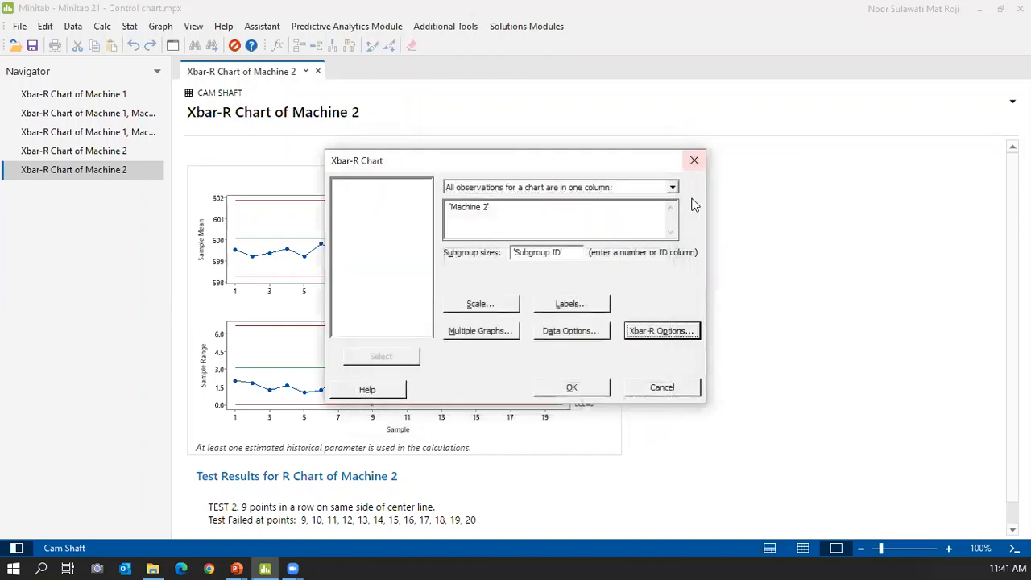
click(693, 159)
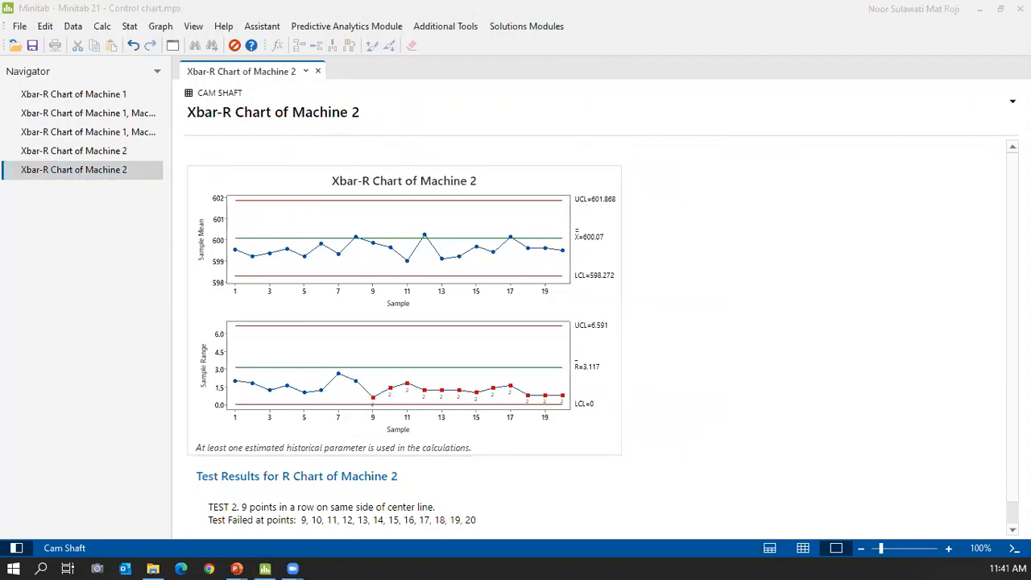
key(alt+Tab)
key(Right)
key(Right)
key(Left)
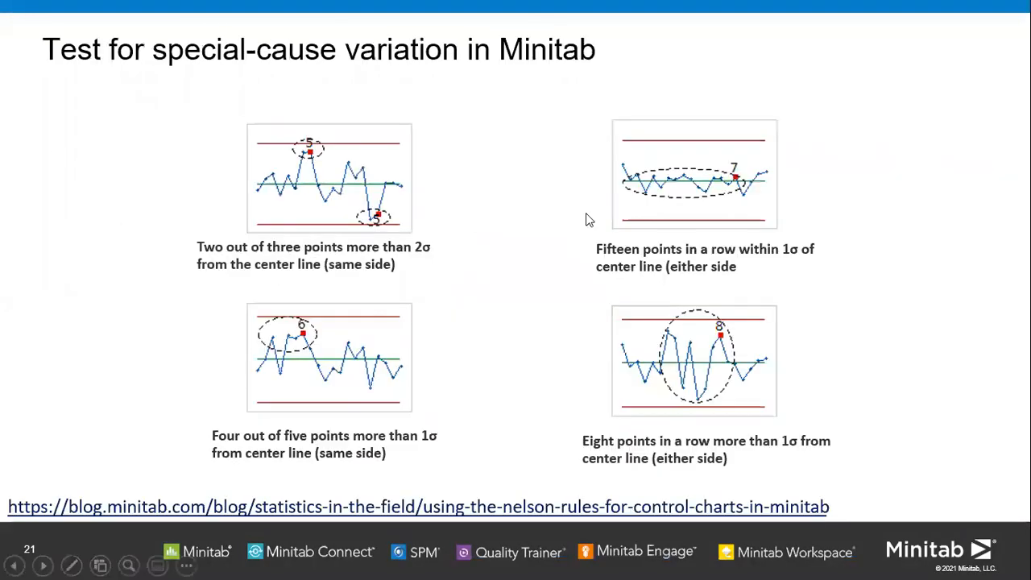
key(Right)
key(Right)
key(Right)
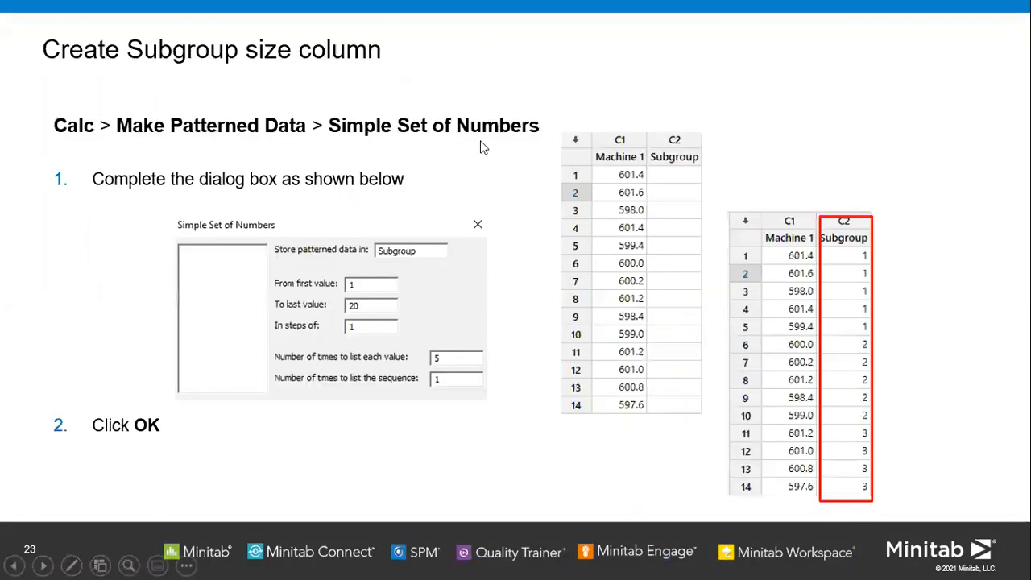
key(Right)
key(Right)
key(Right)
key(Right)
key(Right)
key(Right)
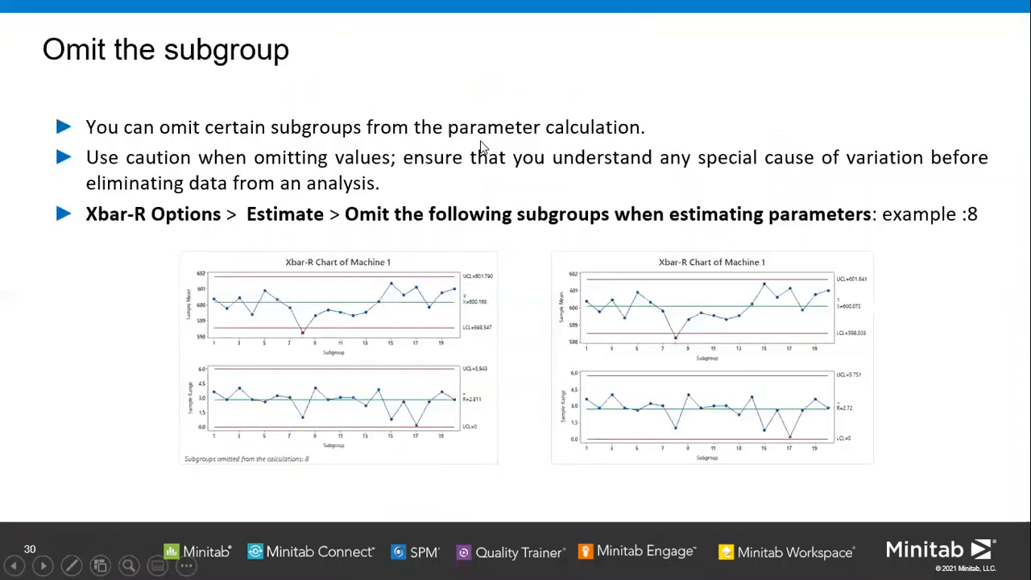
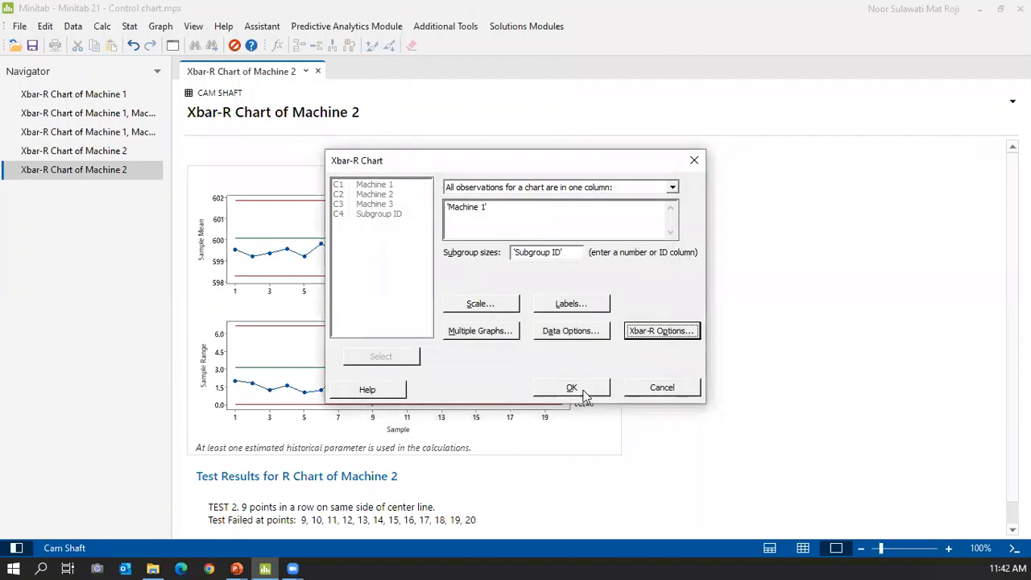
- Generate the Machine 1 Xbar-R chart with subgroup 8 omitted from the calculations, and show the first Machine 1 chart beside it
click(580, 390)
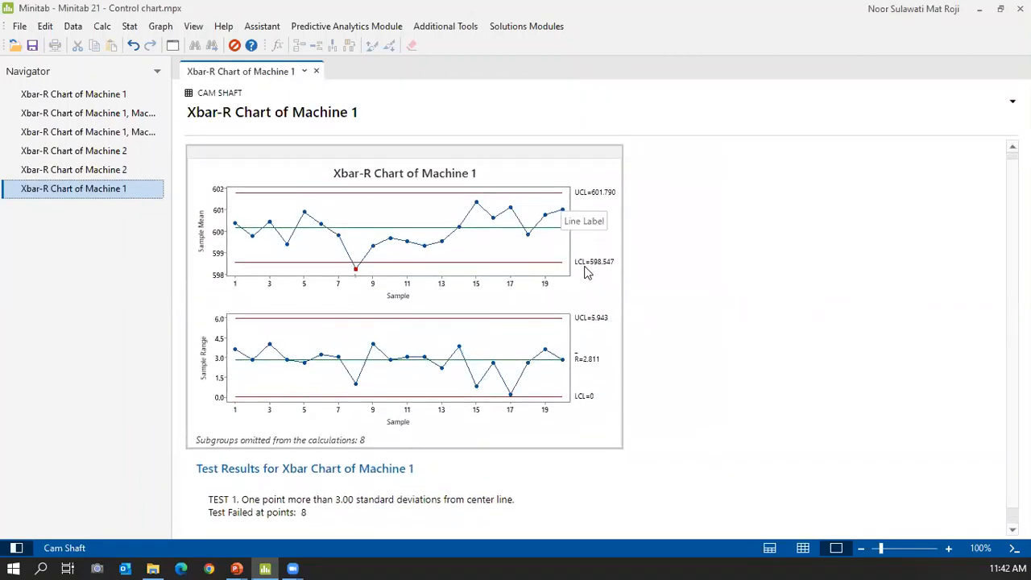
scroll(352, 288, down, 1)
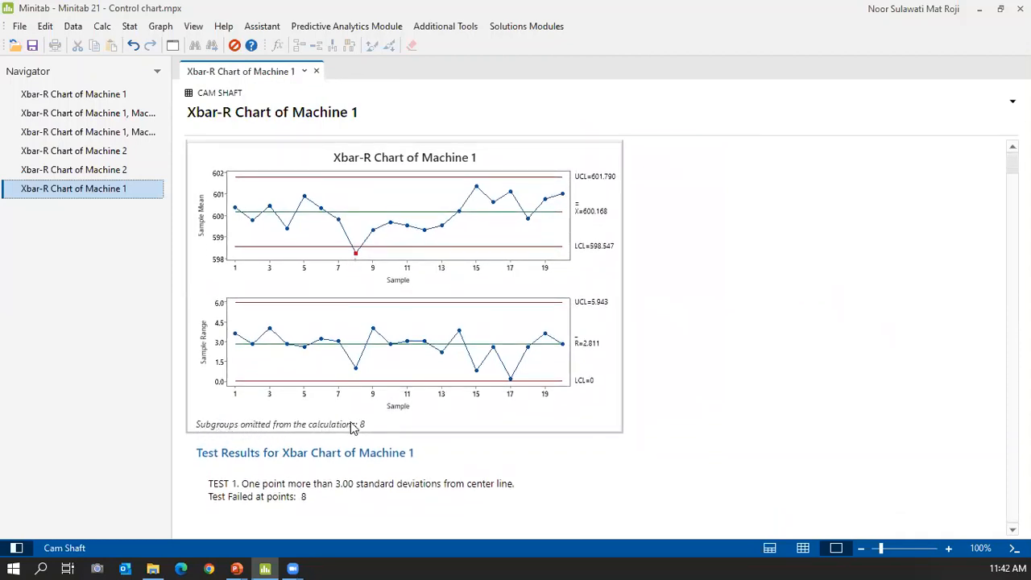
right_click(98, 95)
click(204, 96)
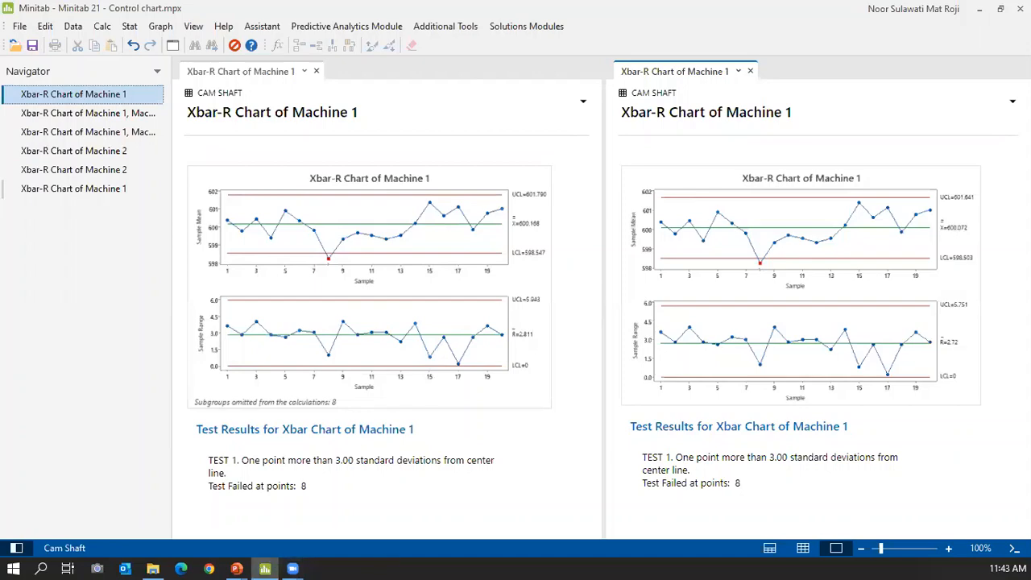
key(alt+Tab)
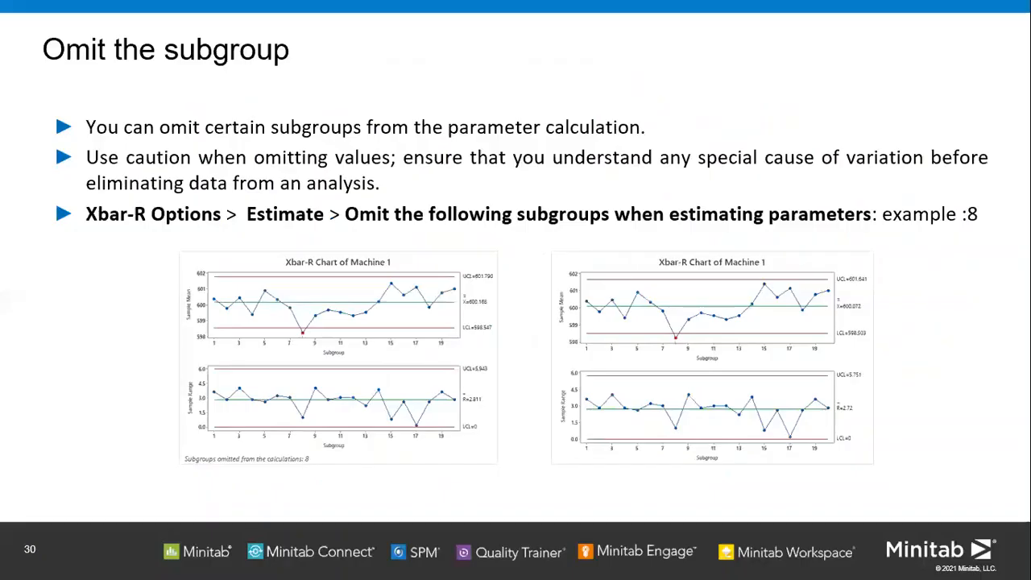
key(Right)
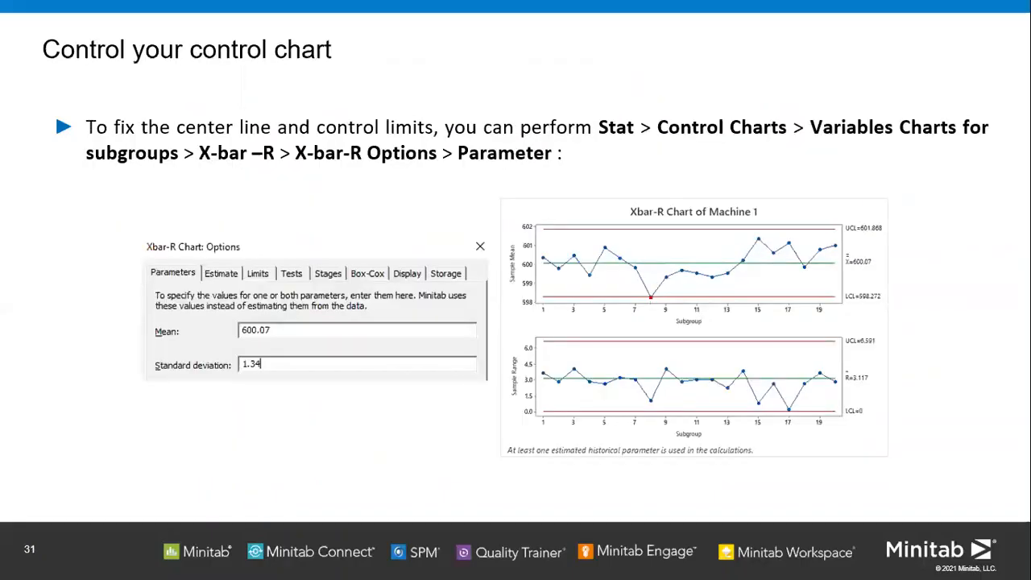
key(Right)
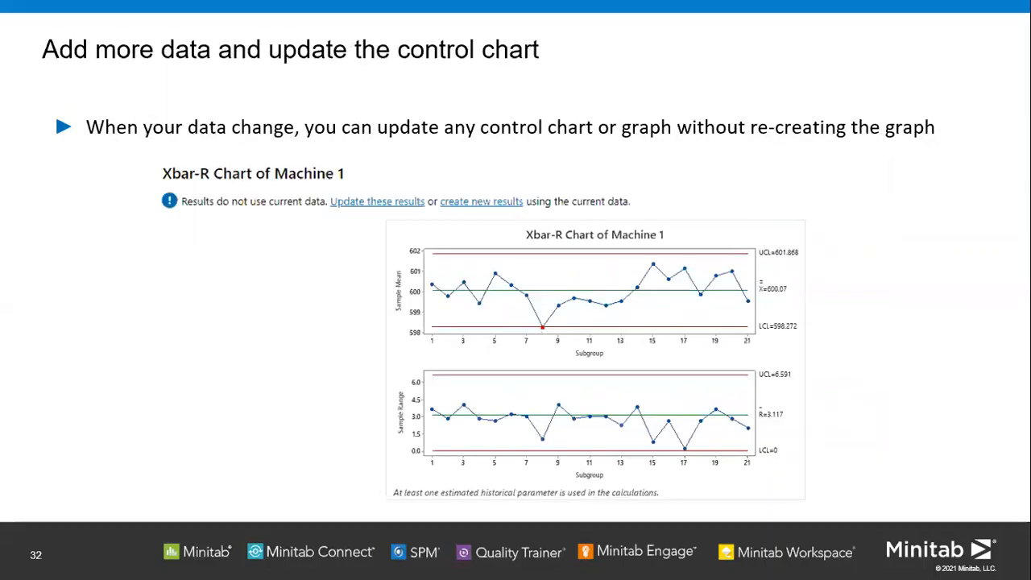
key(Right)
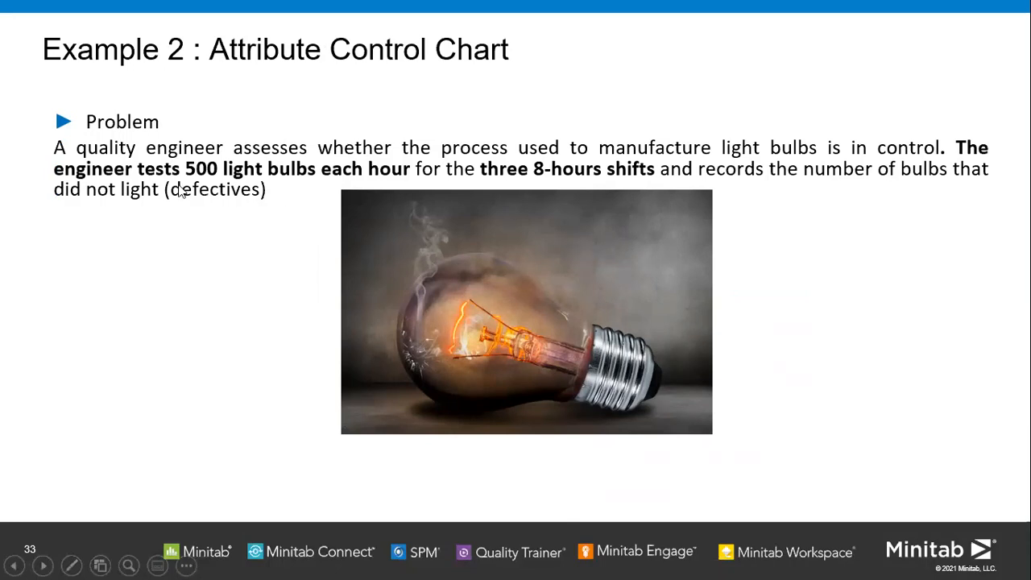
click(256, 217)
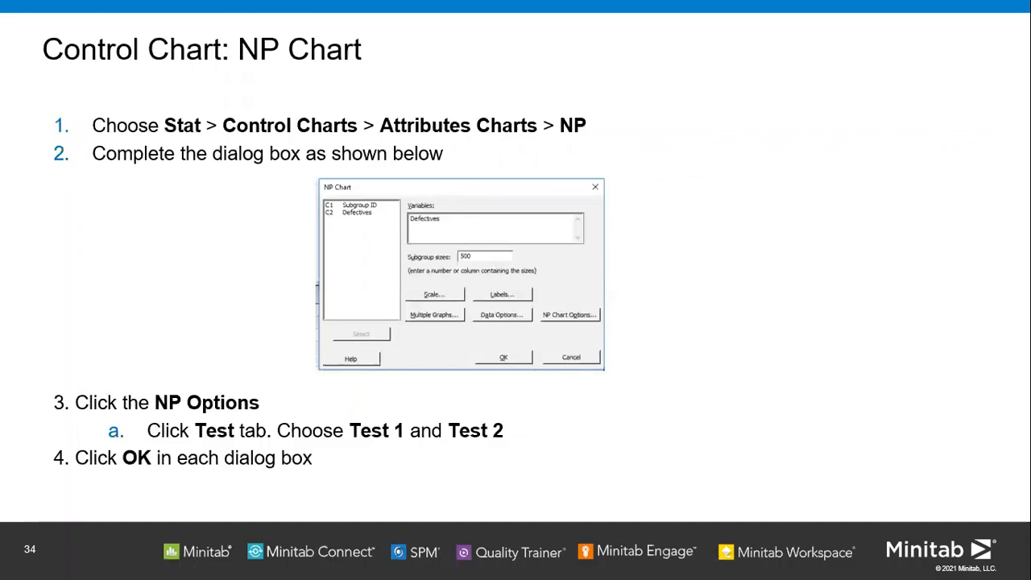
- Switch back to Minitab, show the worksheet together with the output, and open the Defective worksheet
key(alt+Tab)
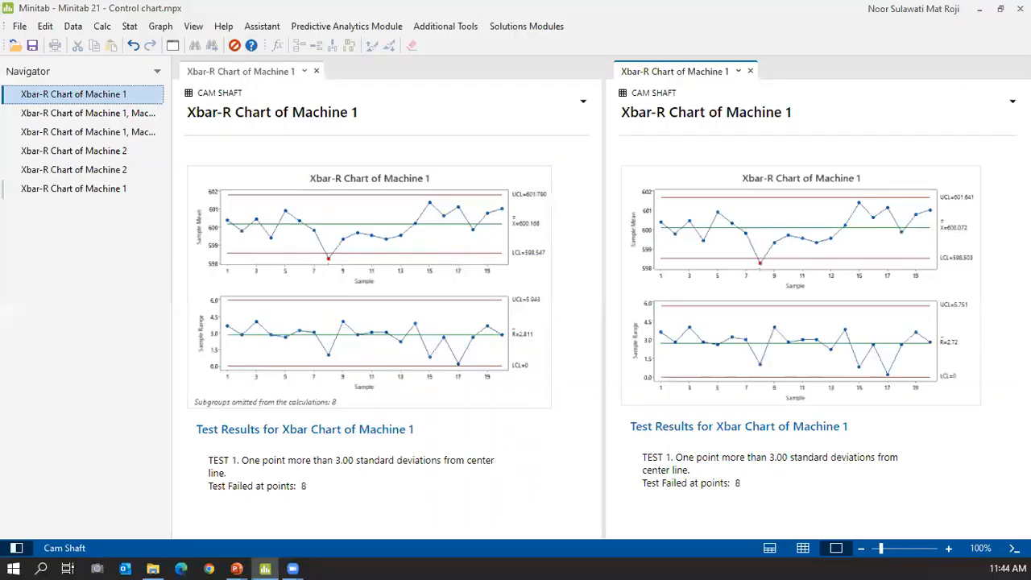
click(769, 548)
click(419, 526)
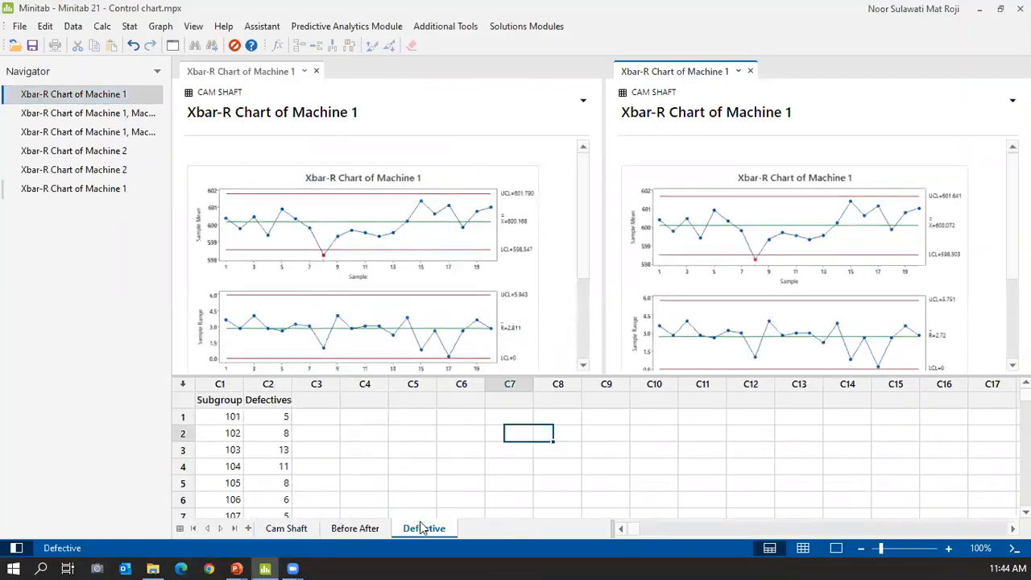
- Show only the Defective worksheet and review its Subgroup ID and Defectives columns
click(803, 548)
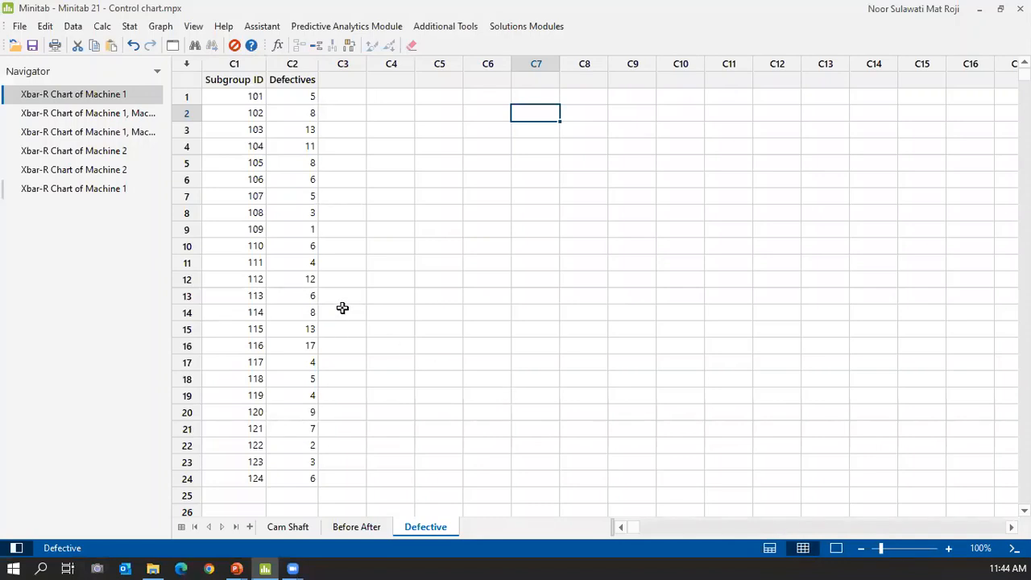
click(231, 94)
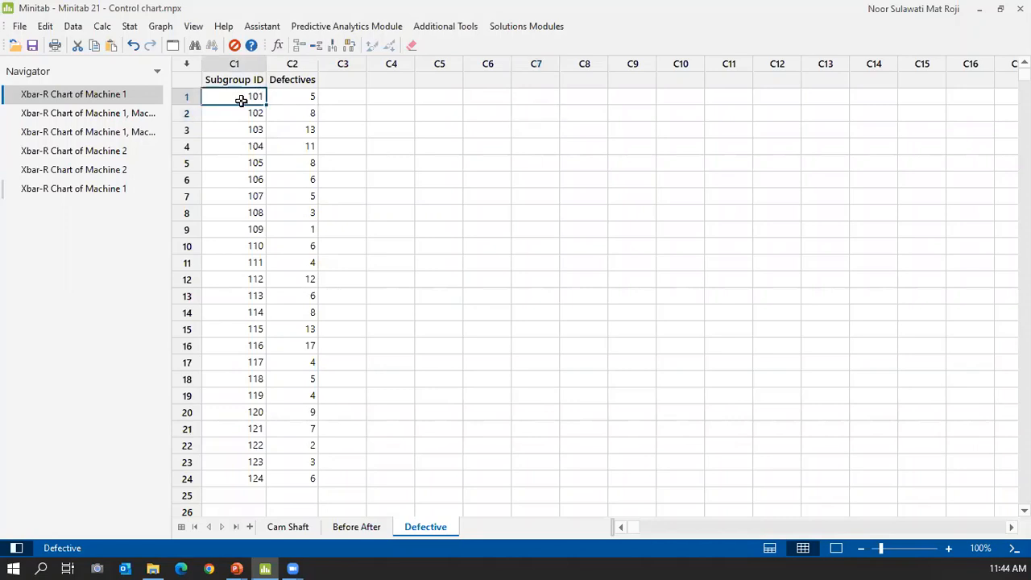
click(291, 97)
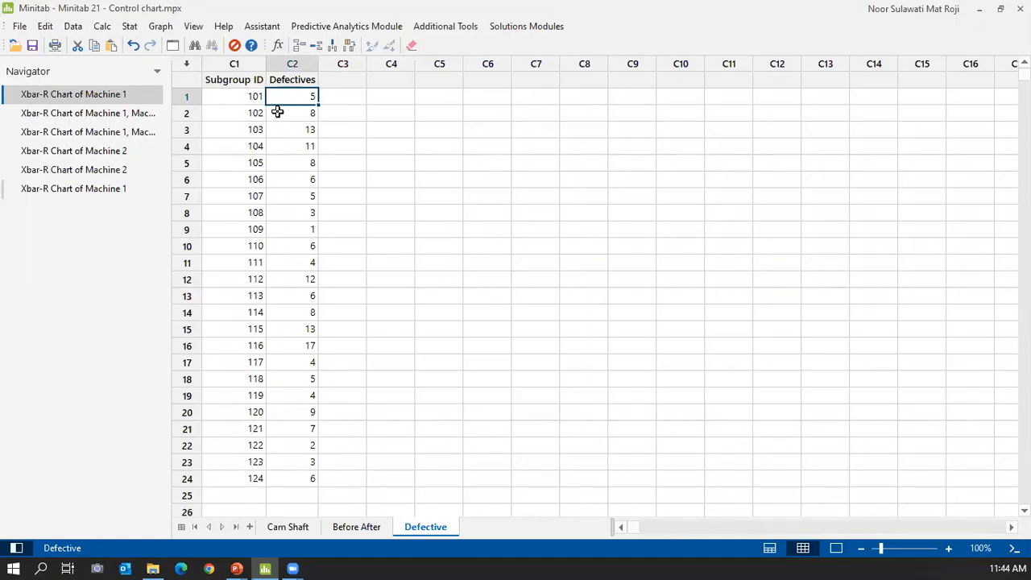
click(277, 113)
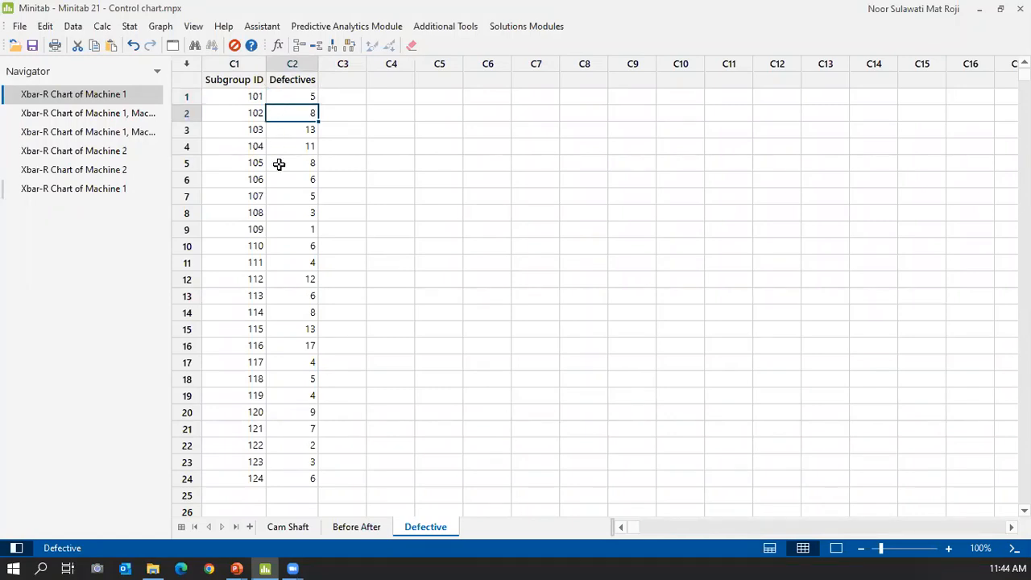
key(Down)
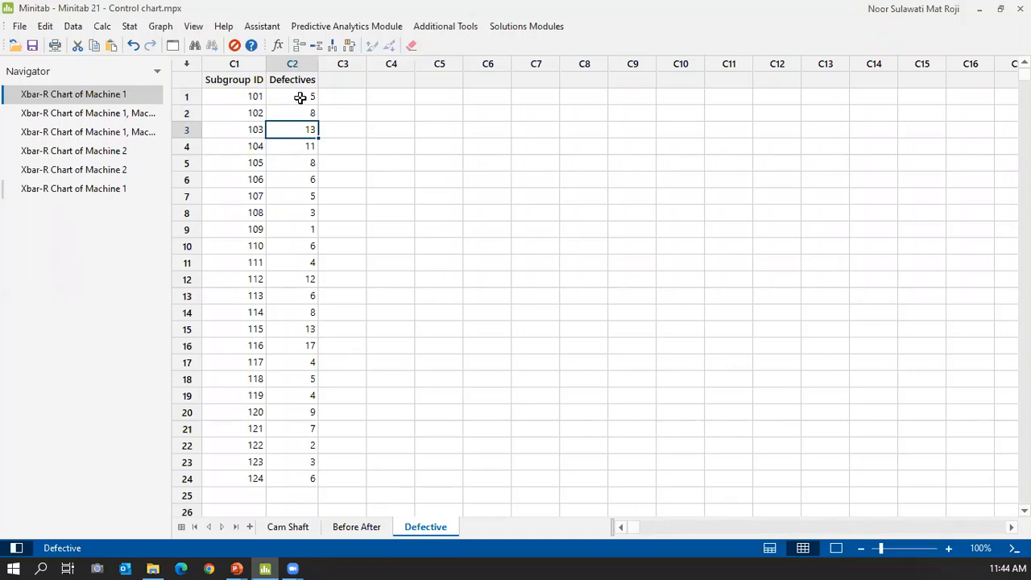
- Create an NP attributes control chart of the Defectives column with a subgroup size of 500
click(131, 27)
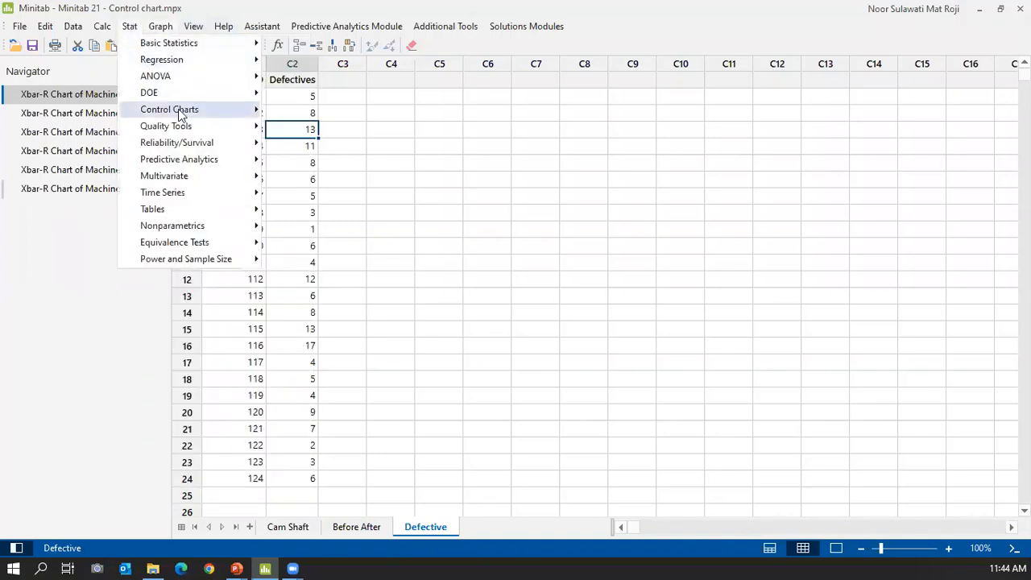
mouse_move(178, 108)
mouse_move(412, 164)
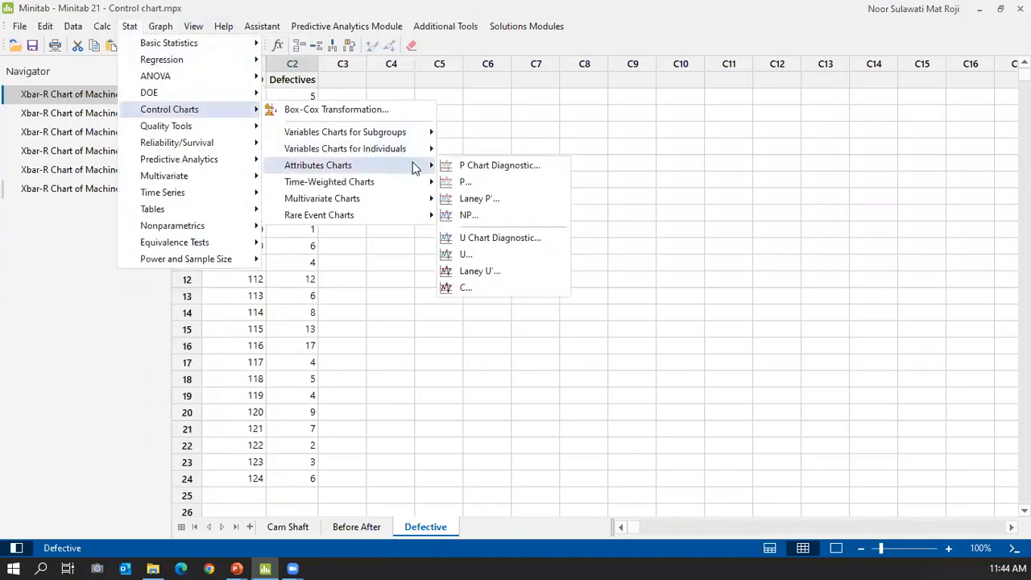
click(500, 215)
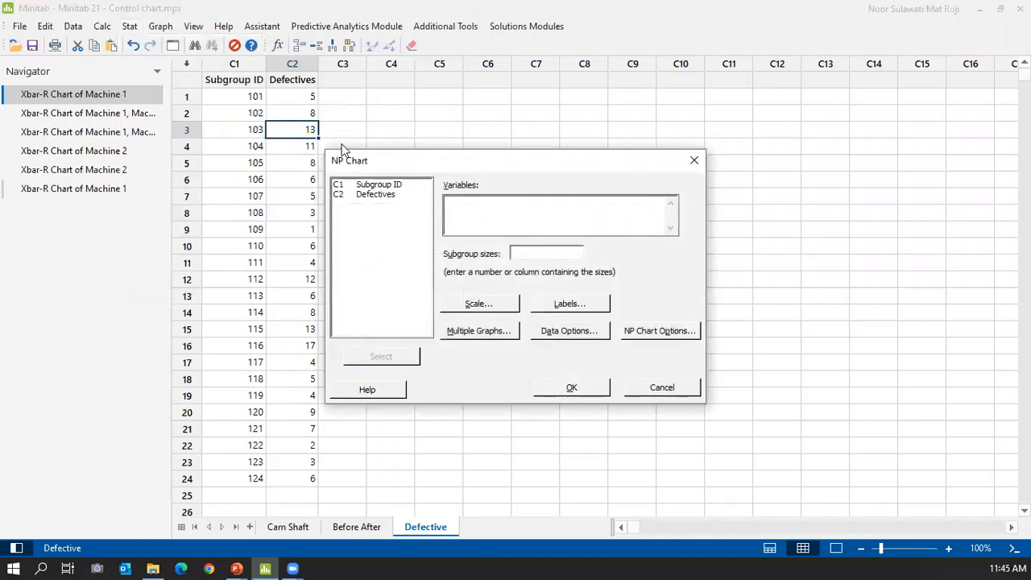
click(379, 196)
double_click(378, 196)
click(563, 395)
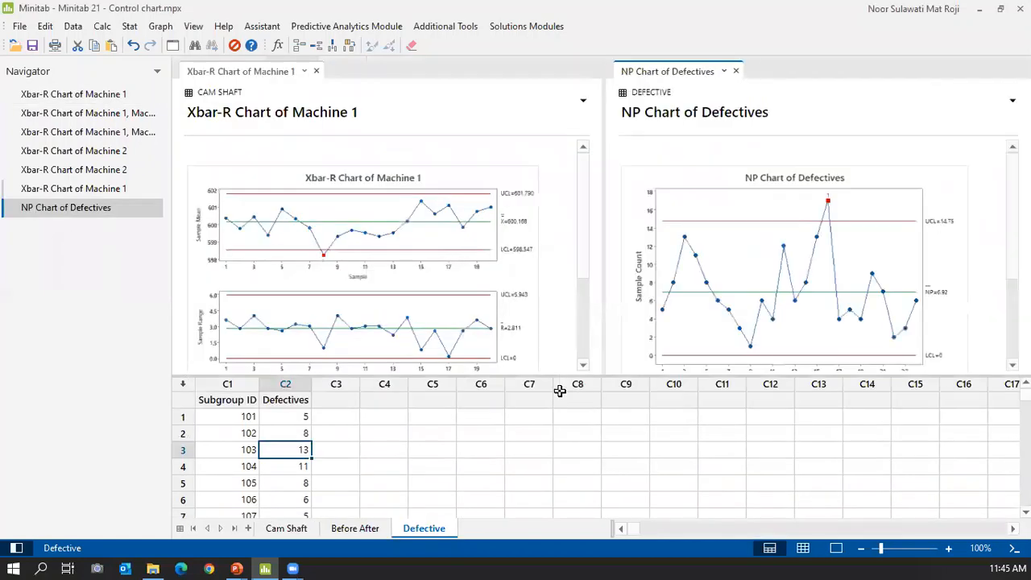
- Close the Machine 1 chart beside the NP chart and examine the NP chart's control limits and test results
click(316, 71)
scroll(650, 253, down, 2)
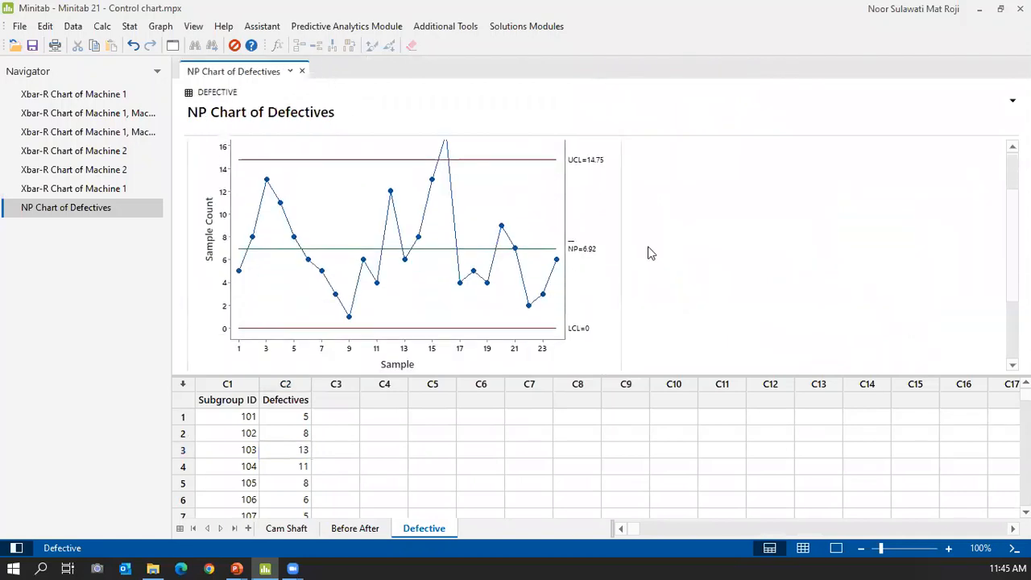
scroll(651, 252, up, 2)
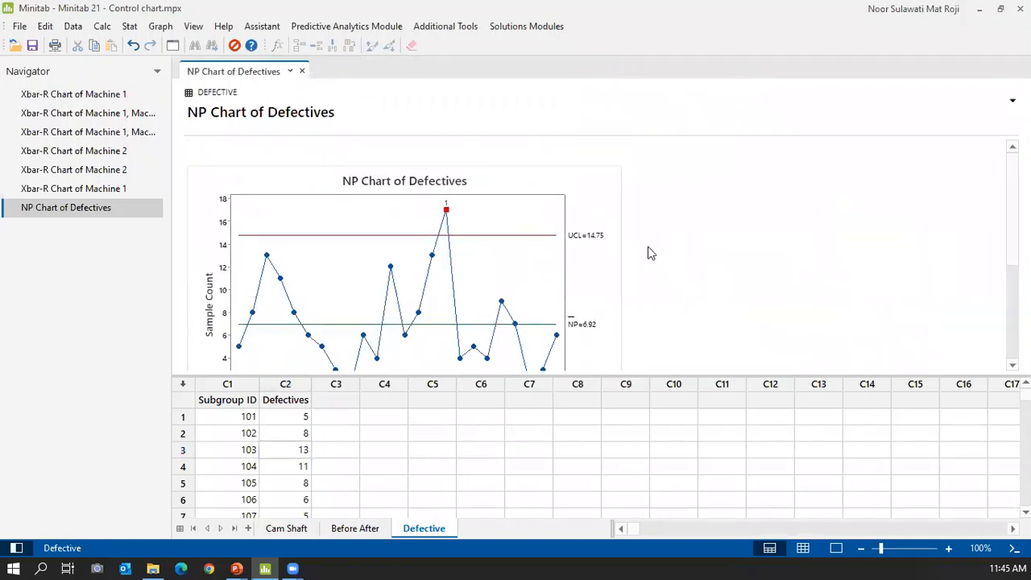
scroll(448, 219, down, 5)
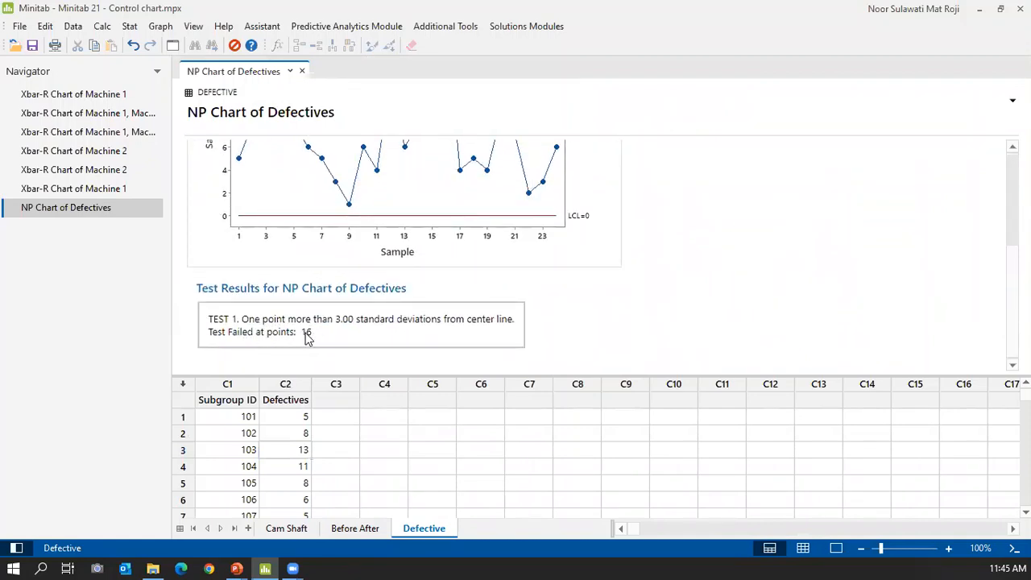
scroll(306, 336, up, 5)
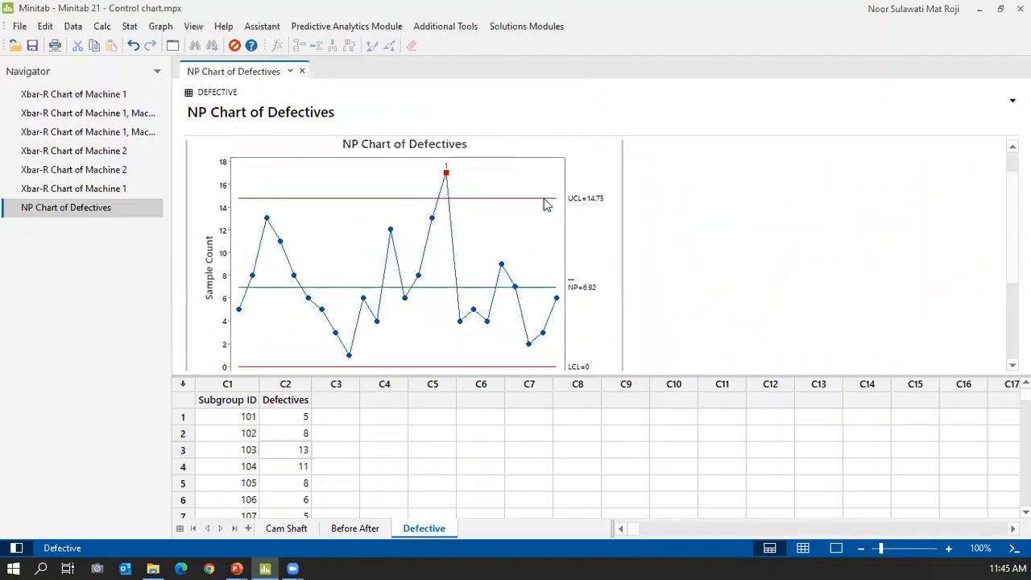
scroll(575, 277, down, 2)
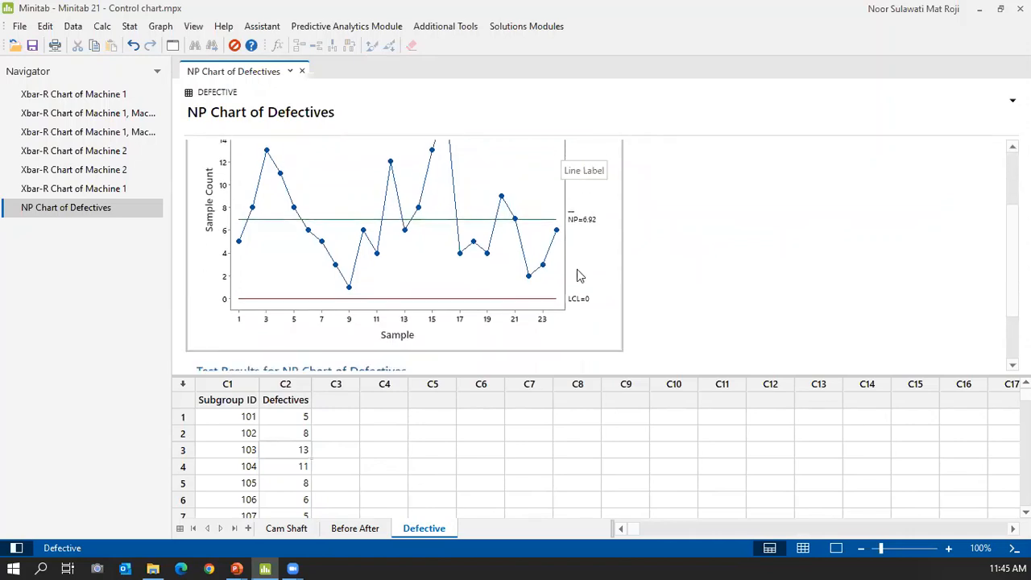
scroll(530, 291, up, 2)
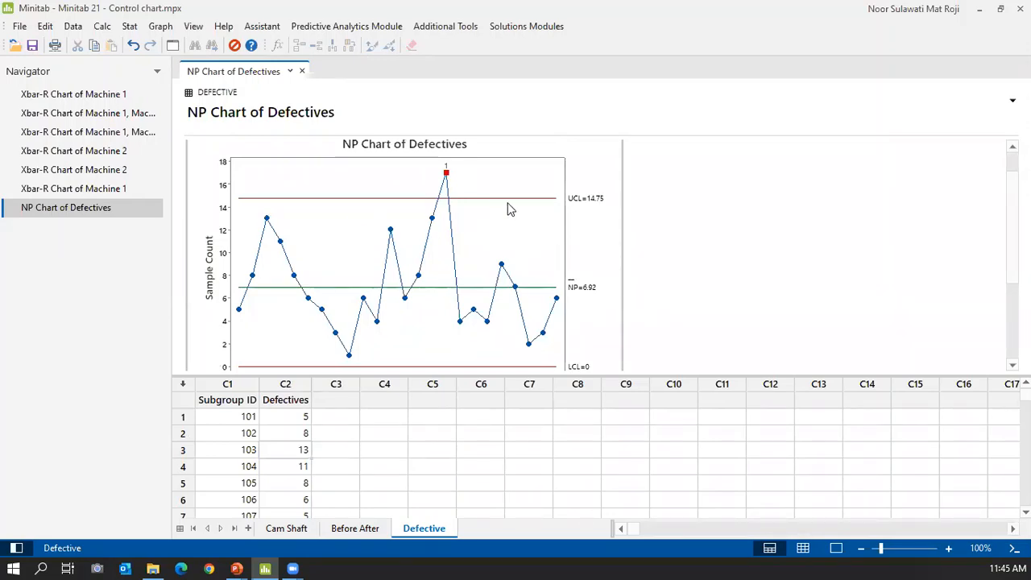
- Regenerate the NP chart of Defectives with all tests for special causes performed
click(173, 46)
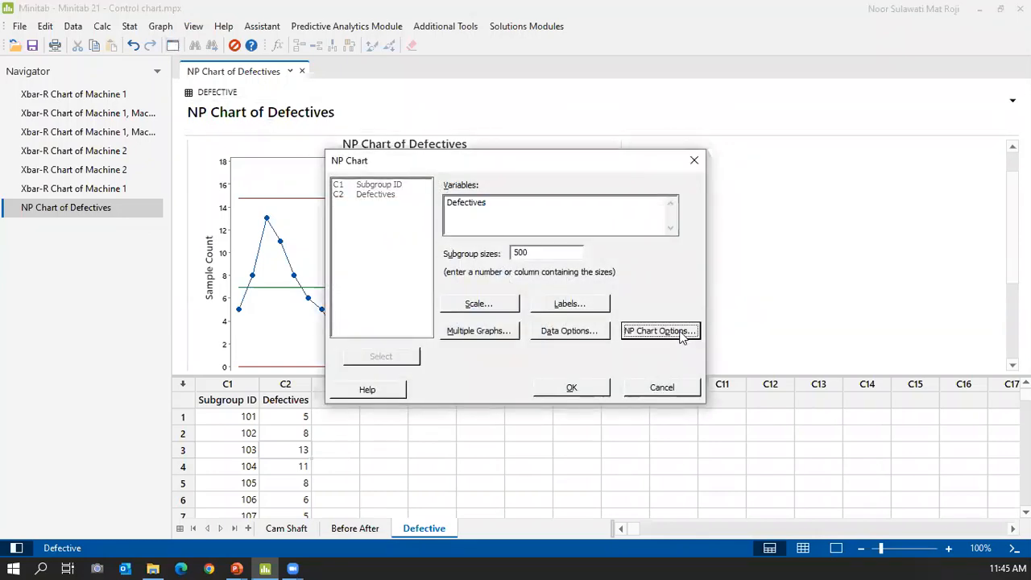
click(660, 331)
click(495, 170)
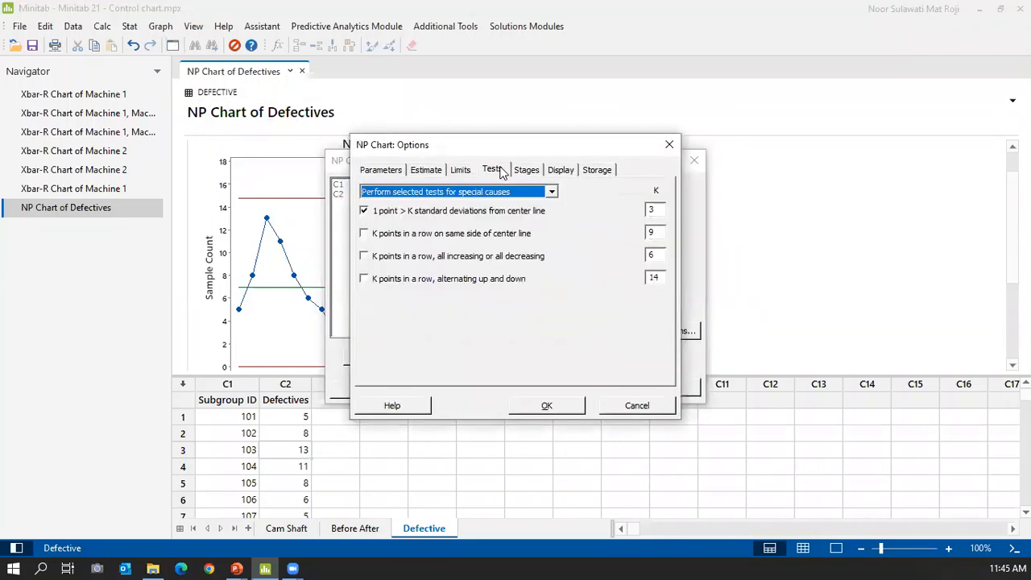
click(551, 192)
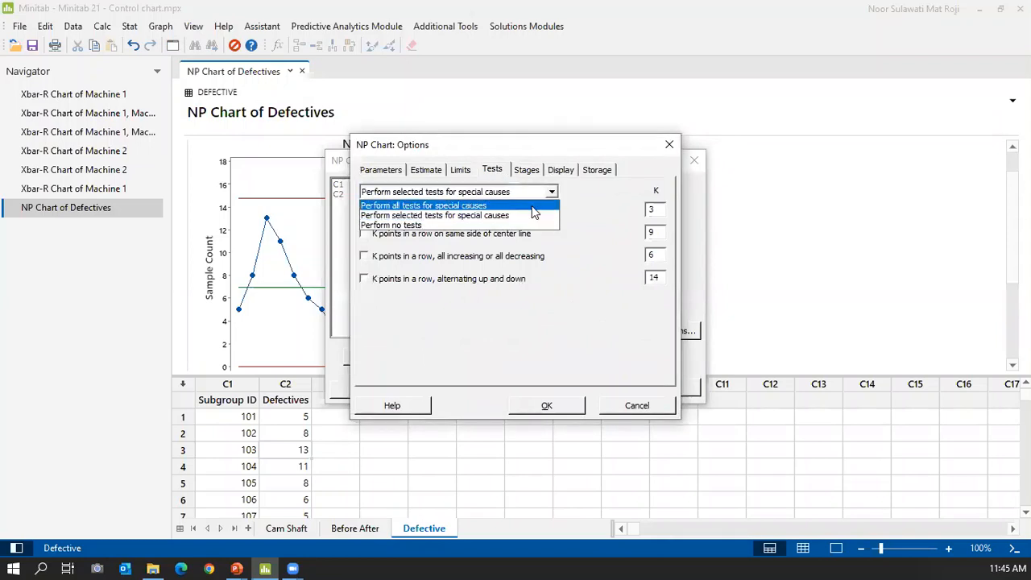
click(515, 202)
click(562, 411)
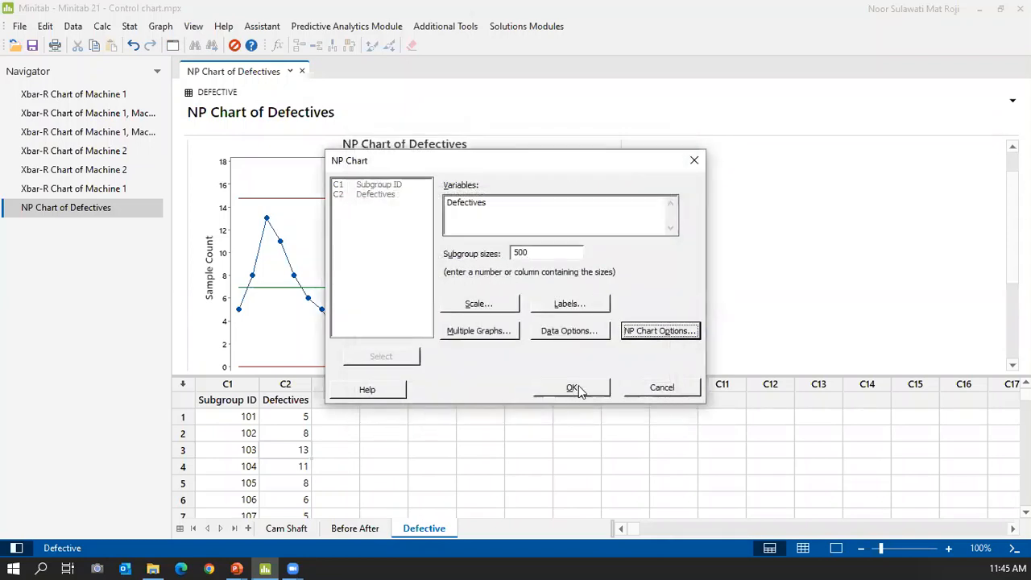
click(579, 387)
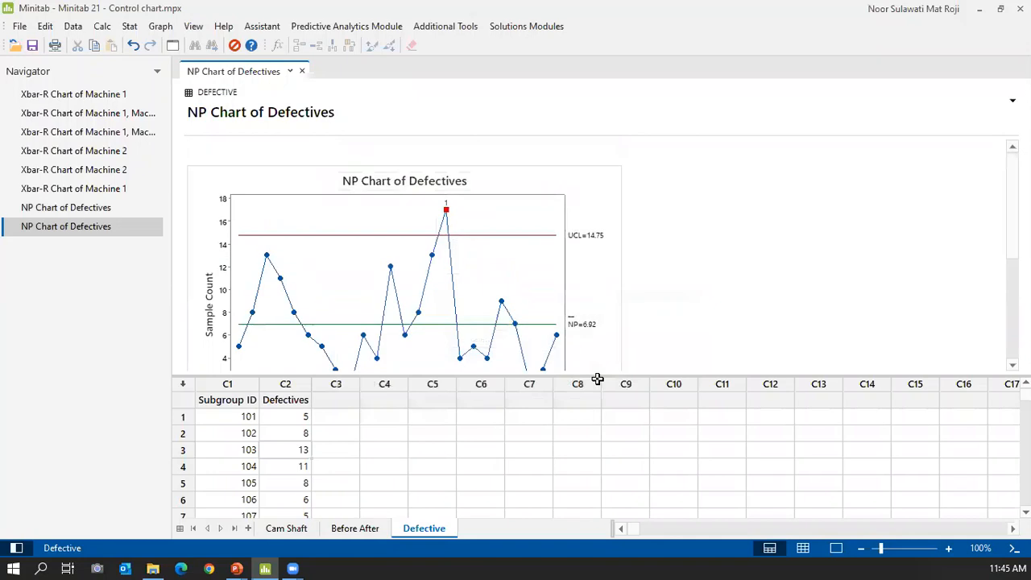
- Examine the flagged points and test results of the new NP chart
scroll(690, 303, down, 2)
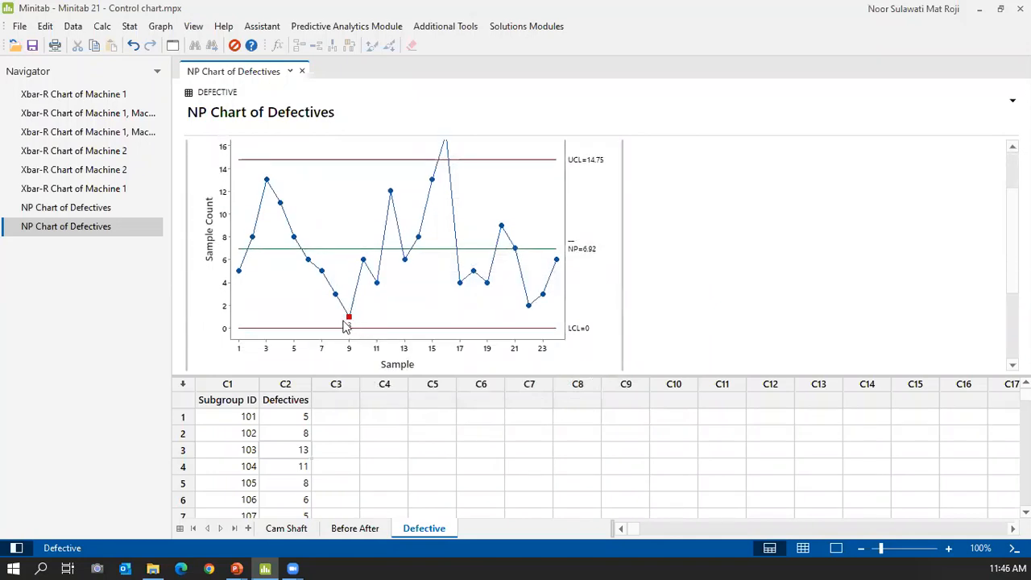
scroll(344, 332, down, 3)
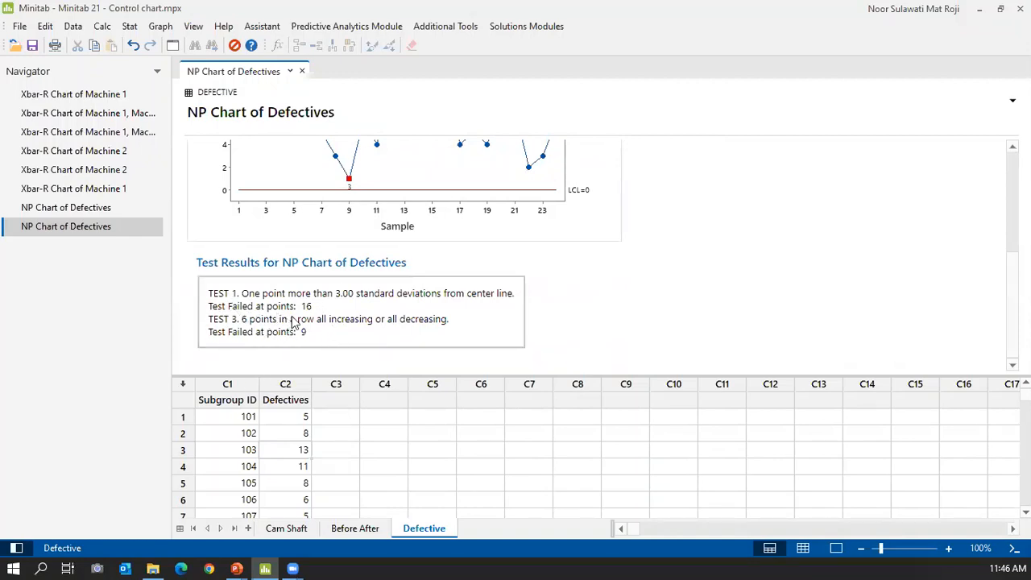
scroll(292, 318, up, 3)
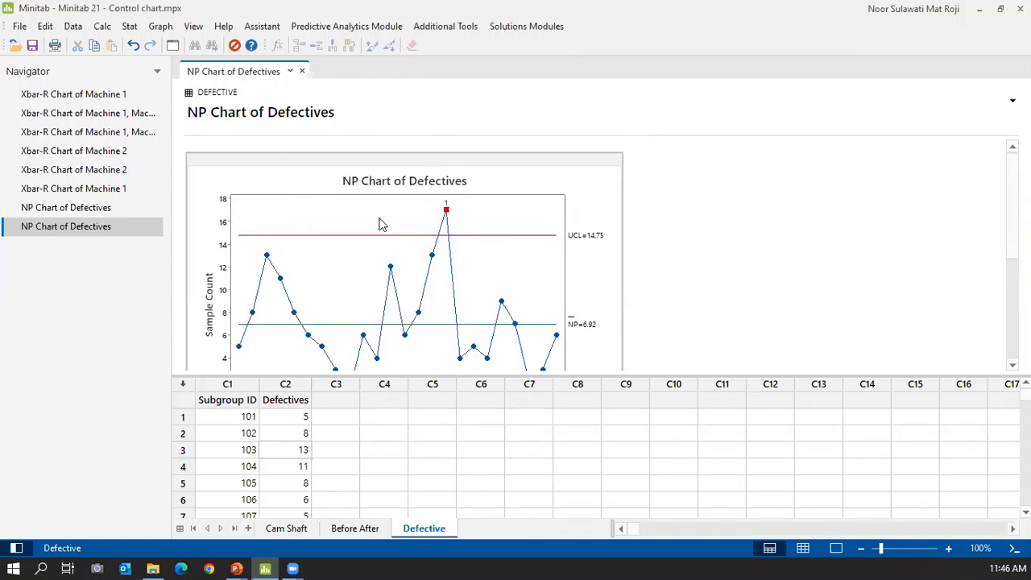
- Display the first Machine 1 Xbar-R chart and switch to the Cam Shaft worksheet
click(74, 96)
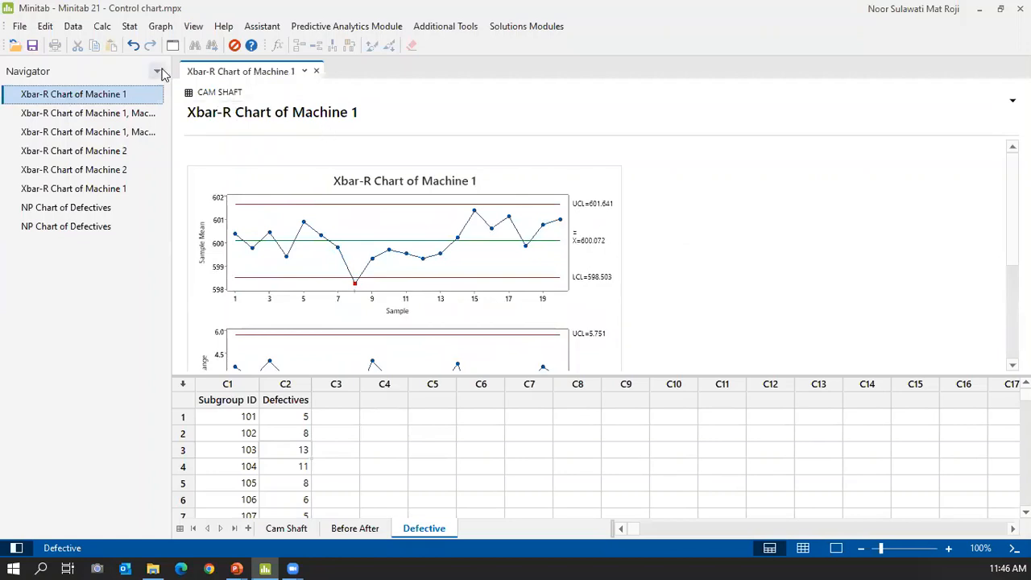
click(130, 27)
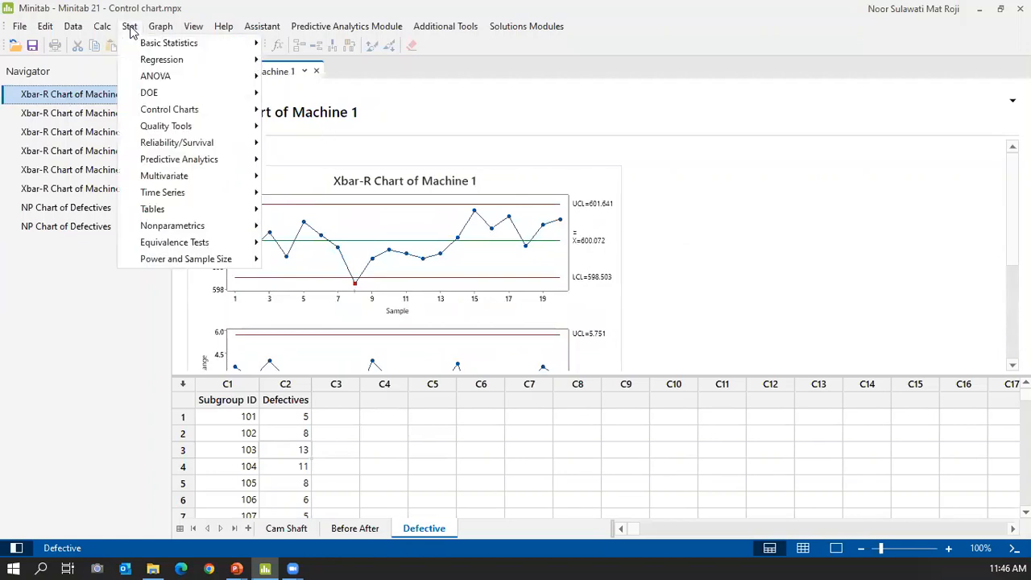
click(805, 246)
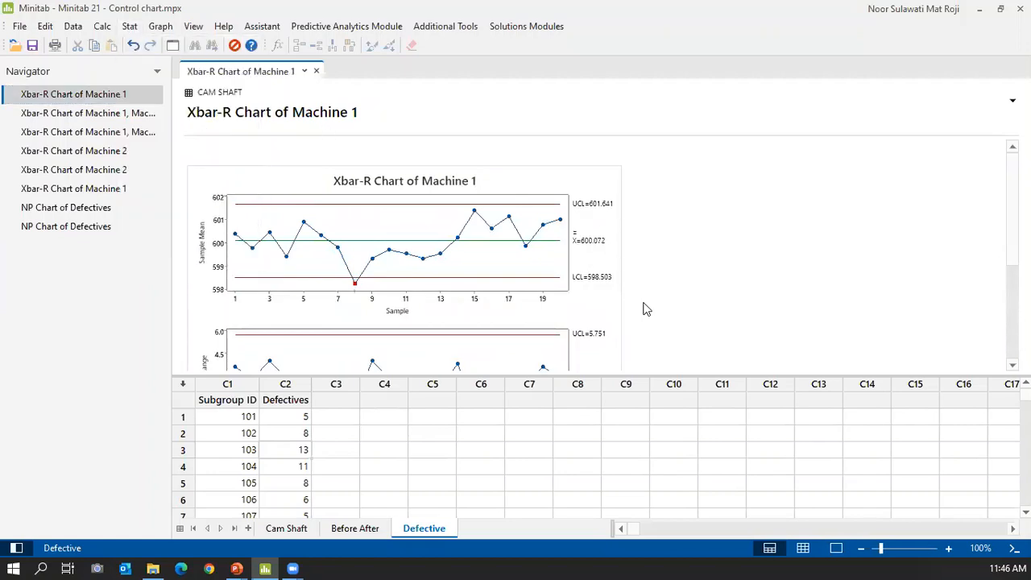
click(287, 530)
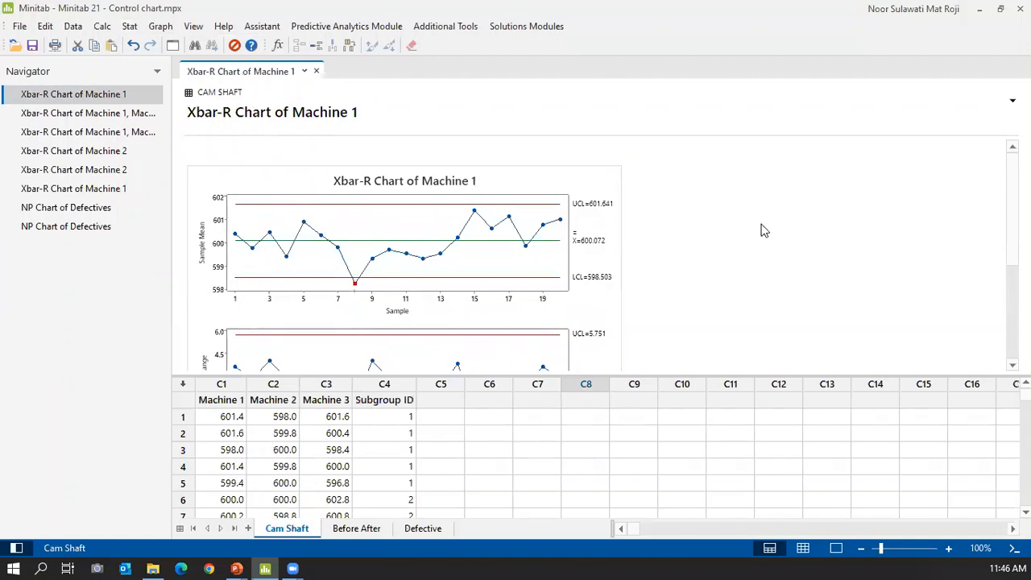
- Set up an Assistant-guided Xbar-R chart of Machine 1 with data in one column, constant subgroup size 5 and control limits estimated from the data
click(260, 29)
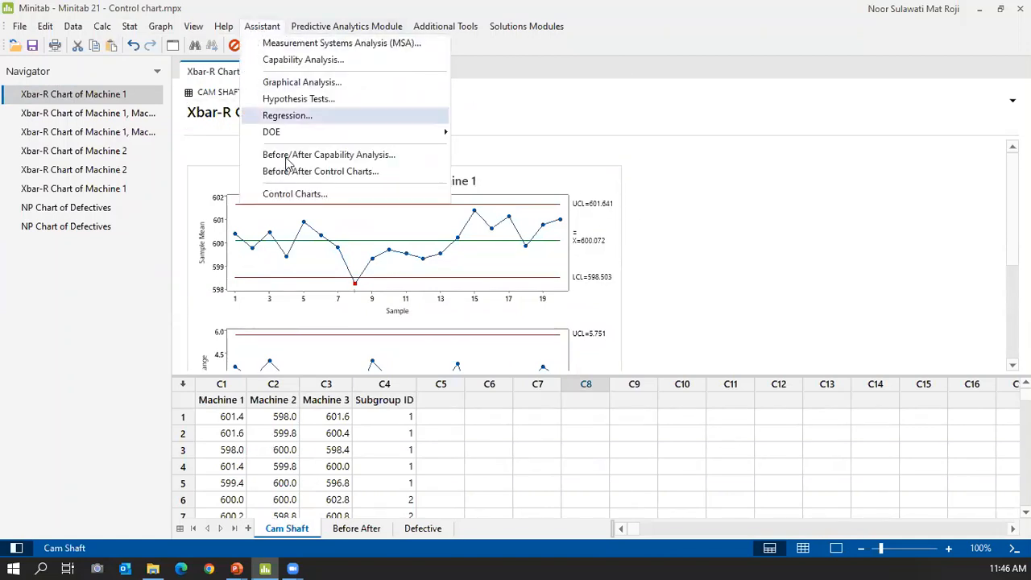
click(294, 195)
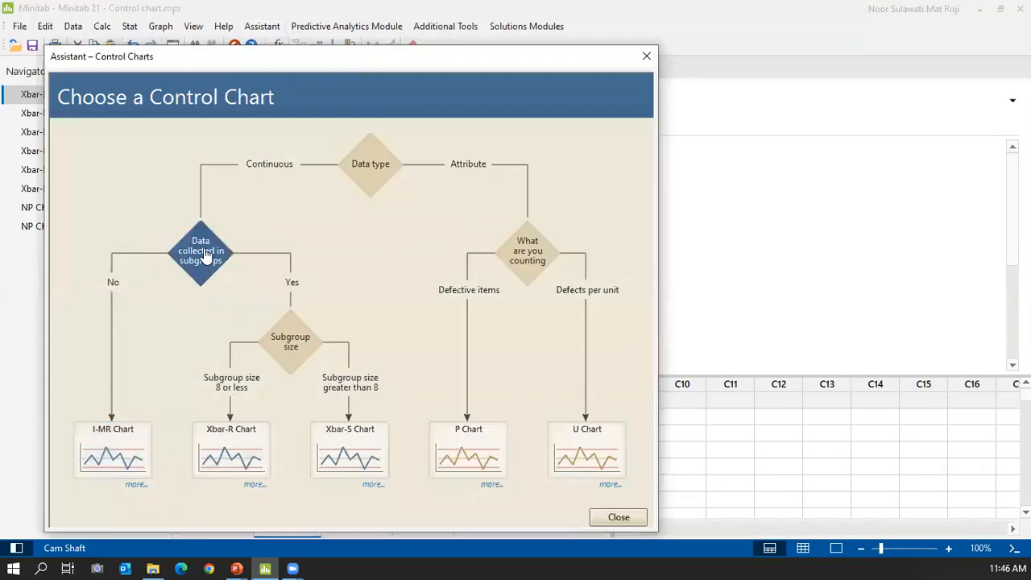
click(232, 446)
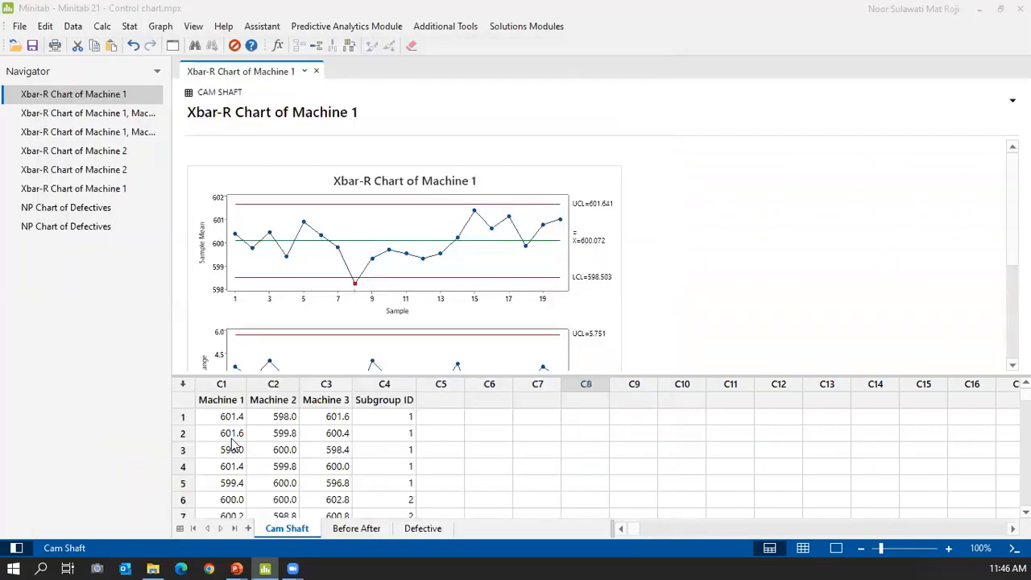
click(425, 132)
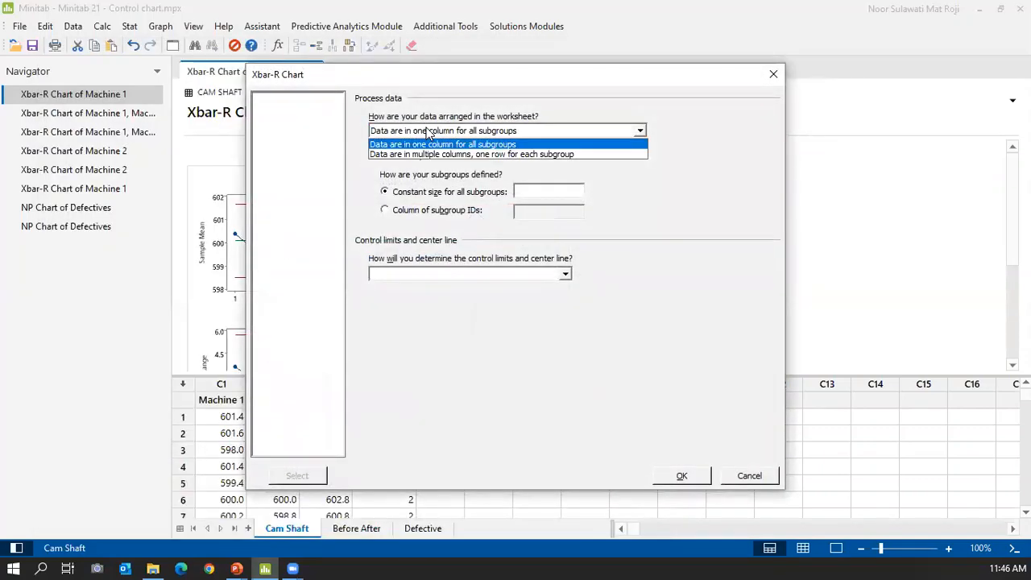
click(443, 137)
click(445, 155)
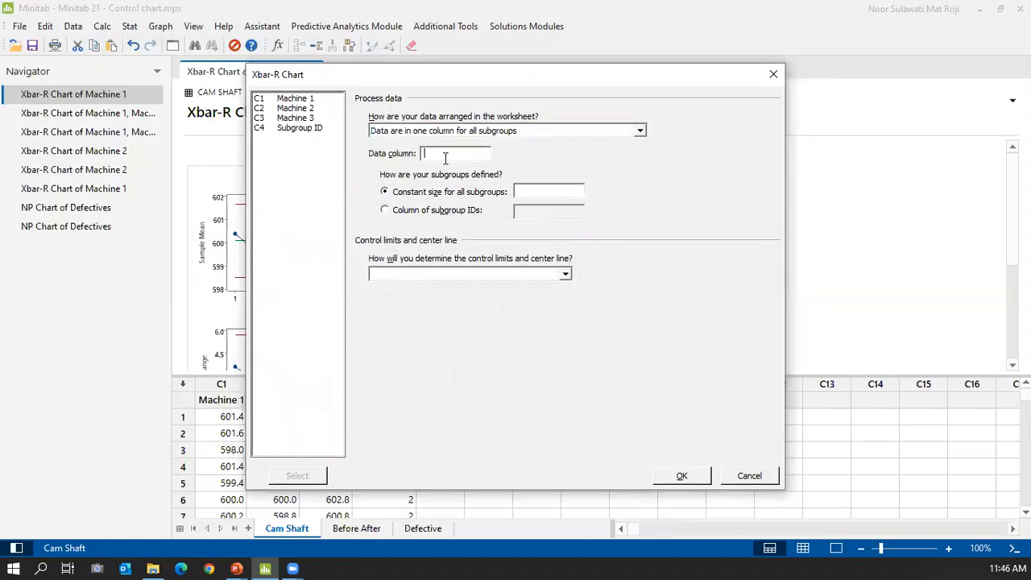
double_click(309, 98)
click(546, 192)
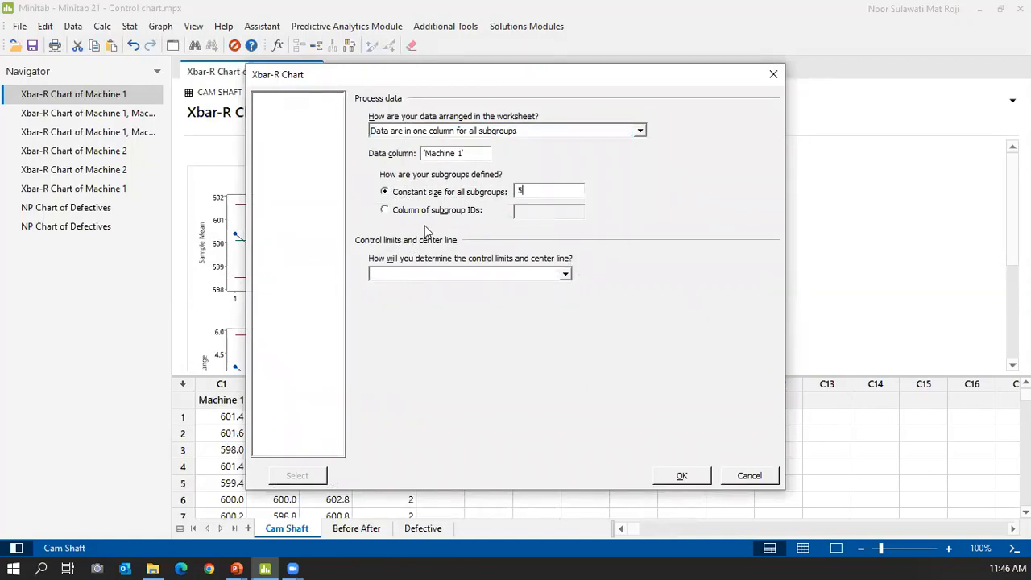
click(566, 276)
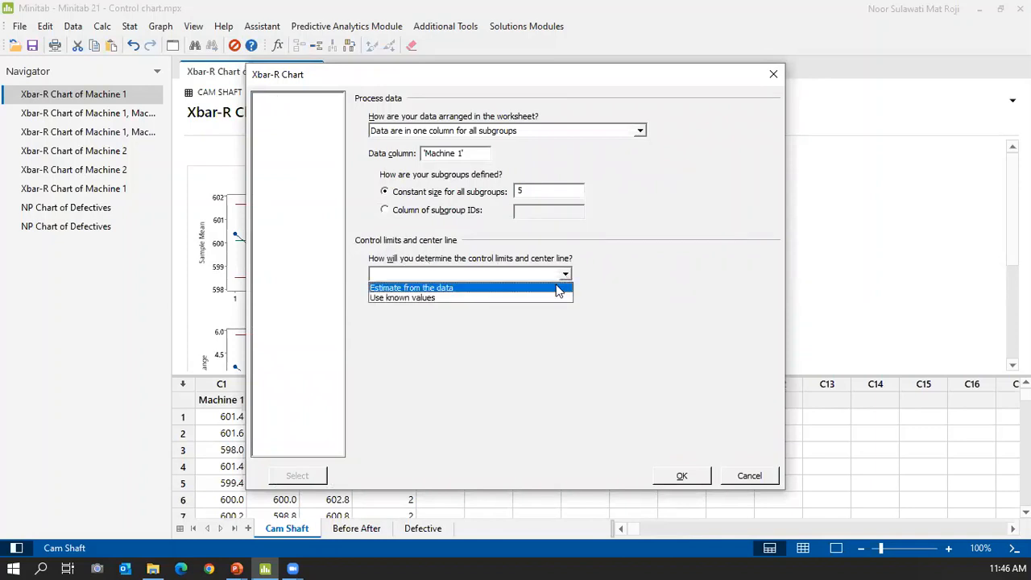
click(556, 289)
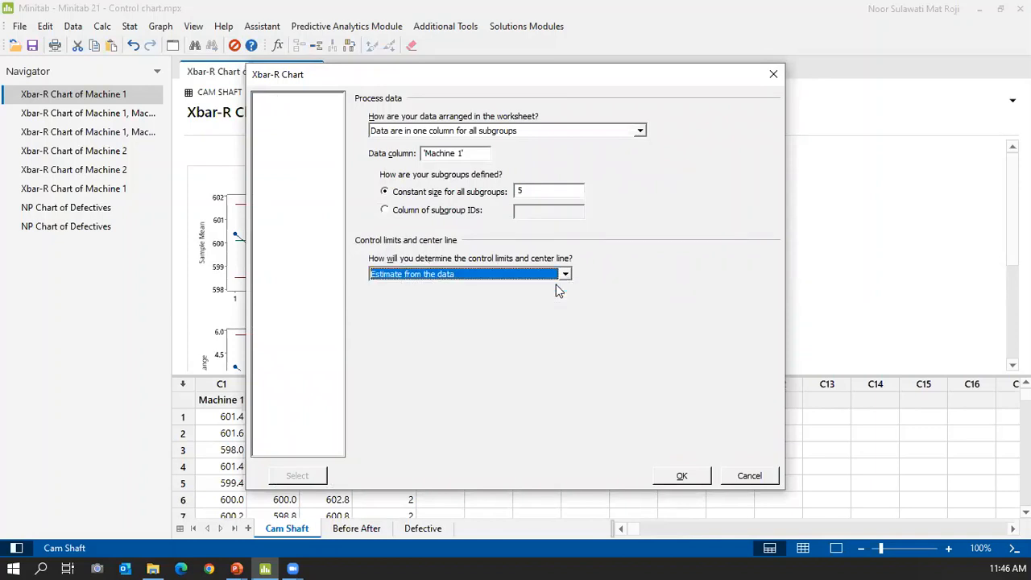
- Try the known-values option for the control limits and center line, and return to estimating them from the data
click(566, 276)
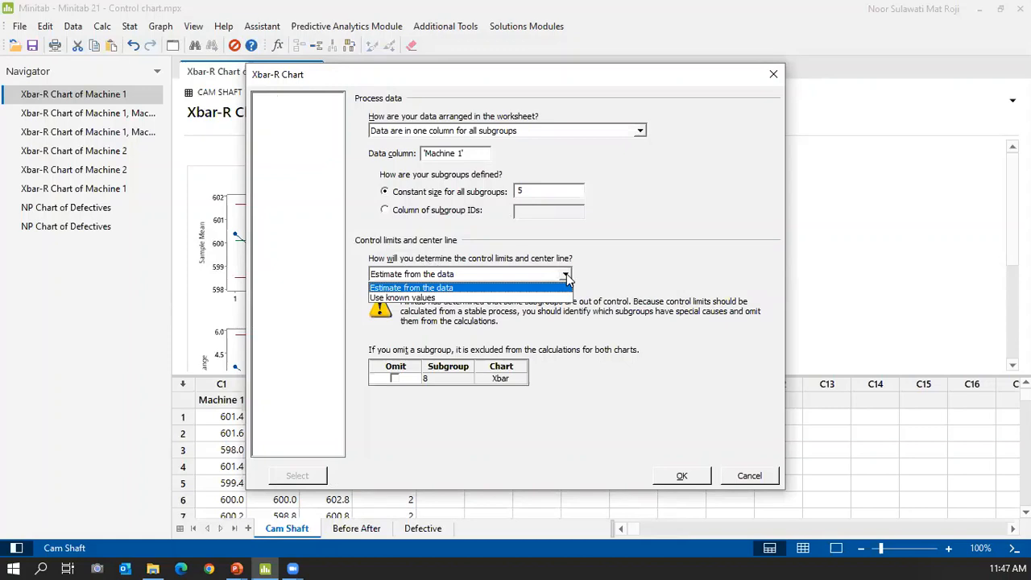
click(533, 298)
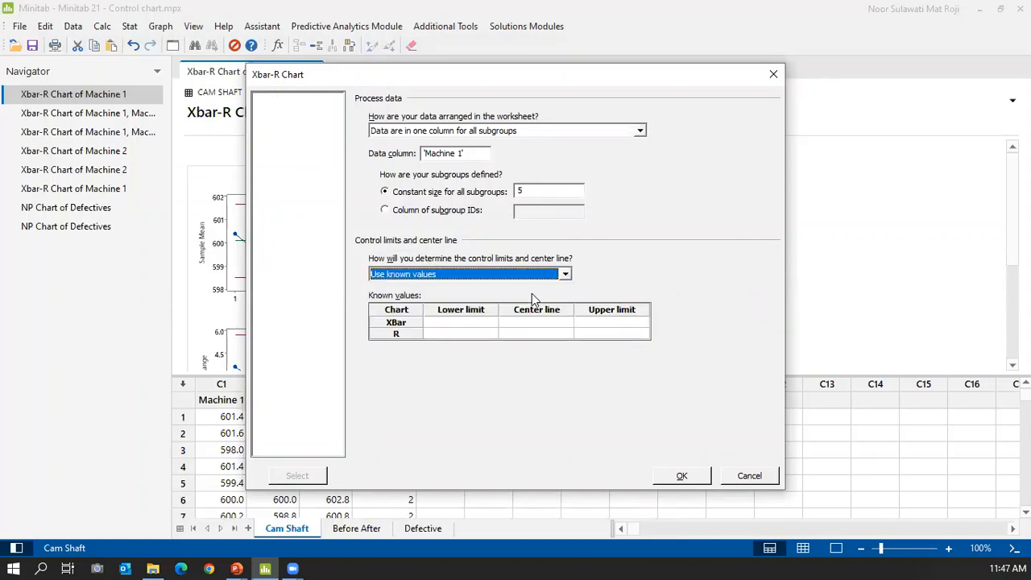
click(467, 274)
click(452, 298)
click(458, 276)
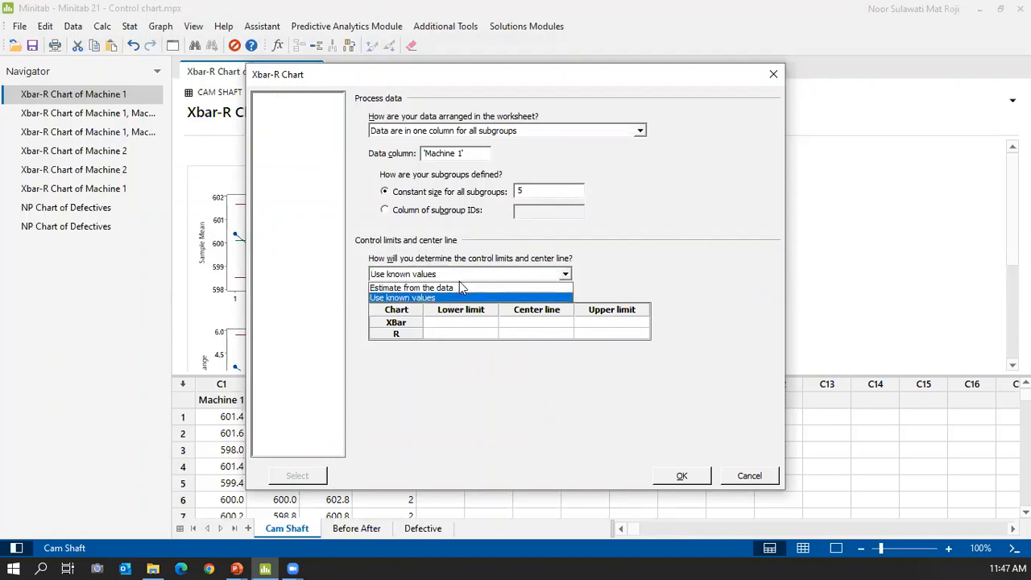
click(461, 288)
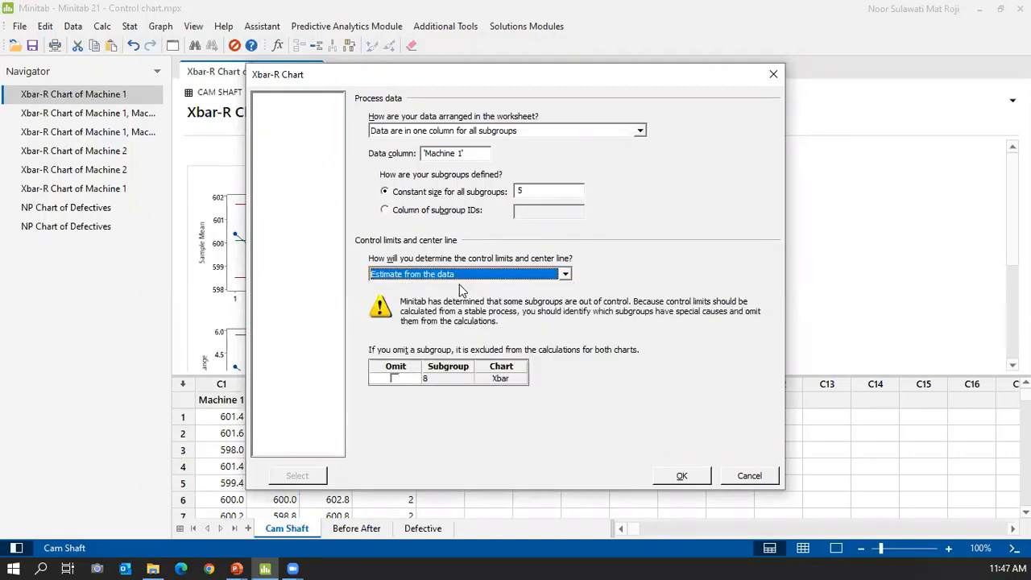
- Generate the Assistant's Xbar-R chart and review its summary report, stability report and report card in output-only view
click(682, 476)
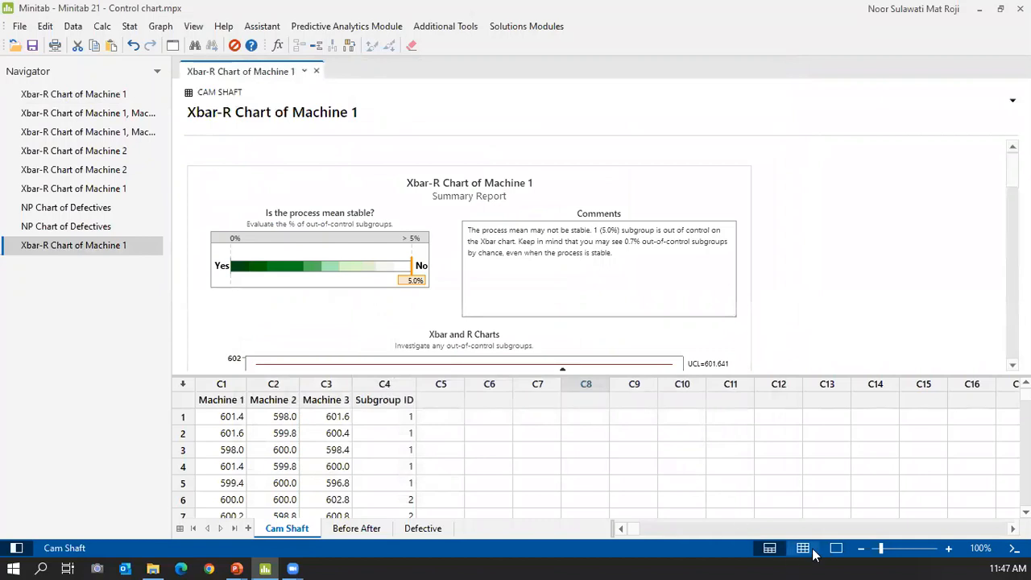
click(836, 549)
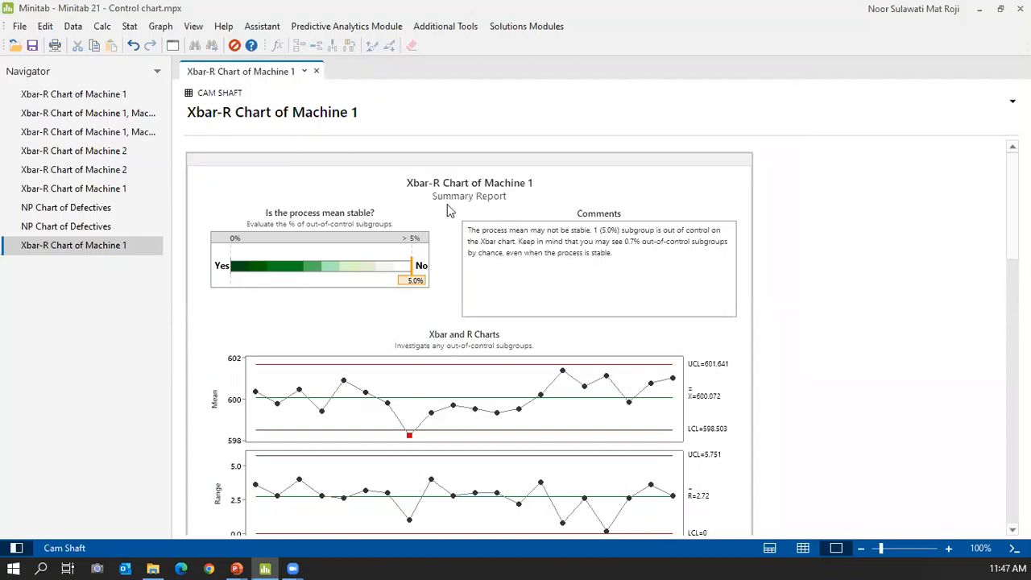
scroll(449, 202, down, 5)
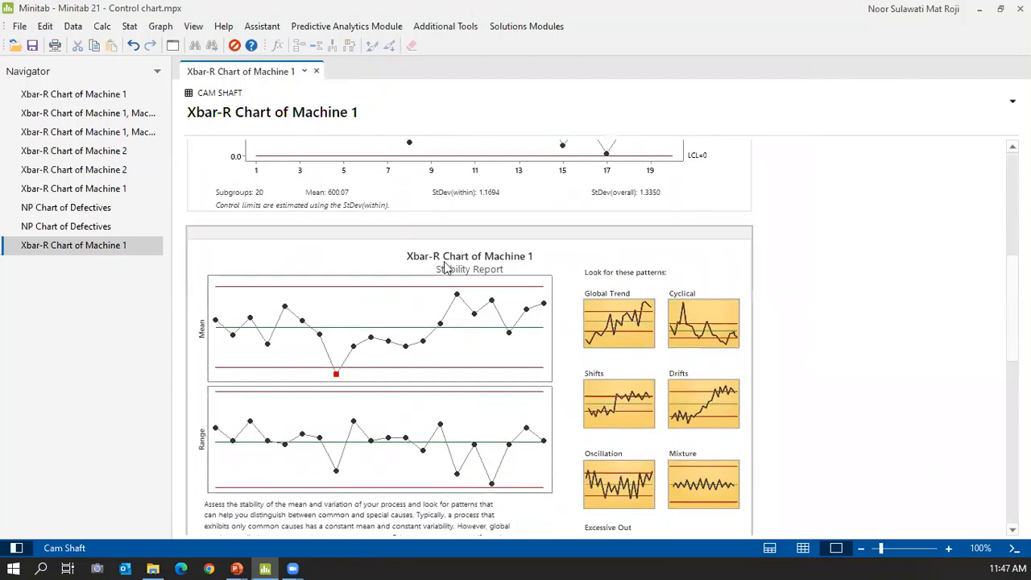
scroll(462, 275, down, 5)
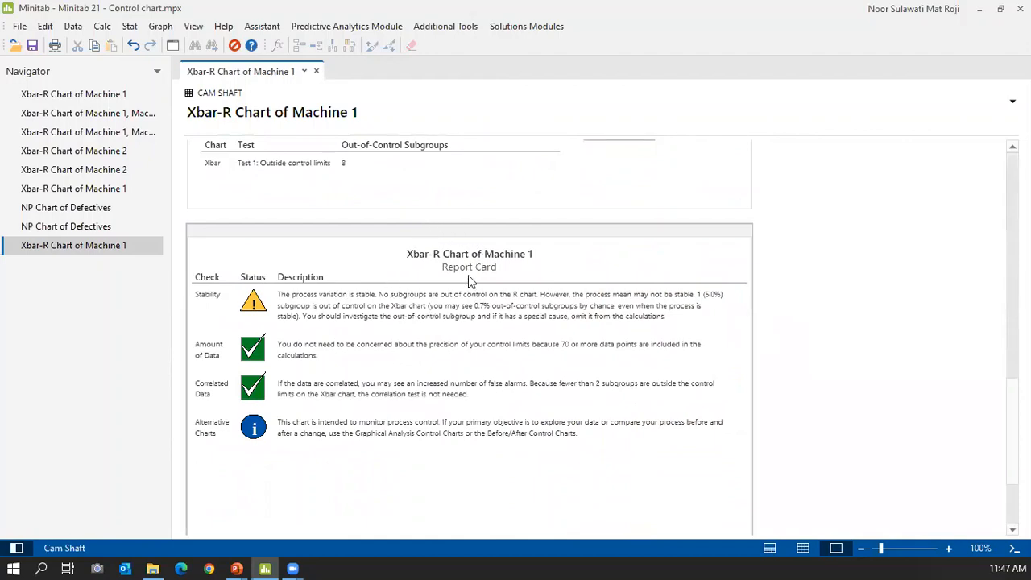
scroll(468, 275, up, 10)
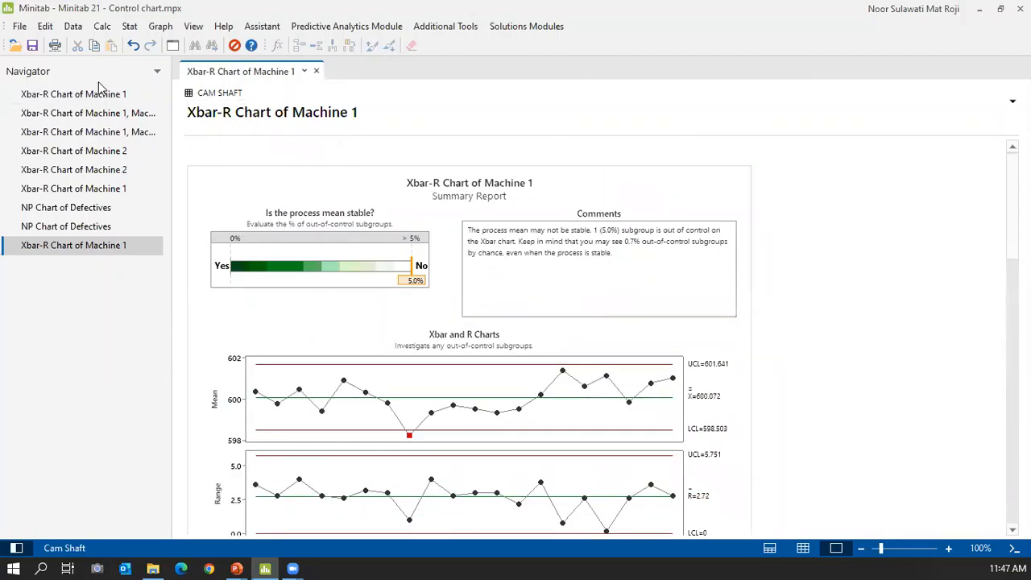
- Show the first Machine 1 Xbar-R chart in split view beside the Assistant report and hide the Navigator
click(100, 95)
right_click(100, 95)
click(222, 95)
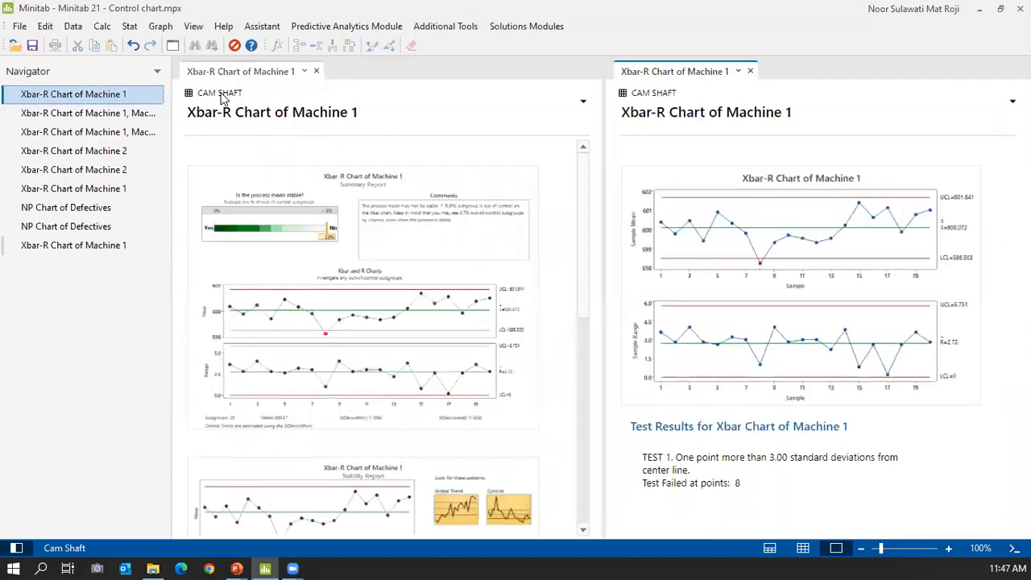
click(17, 548)
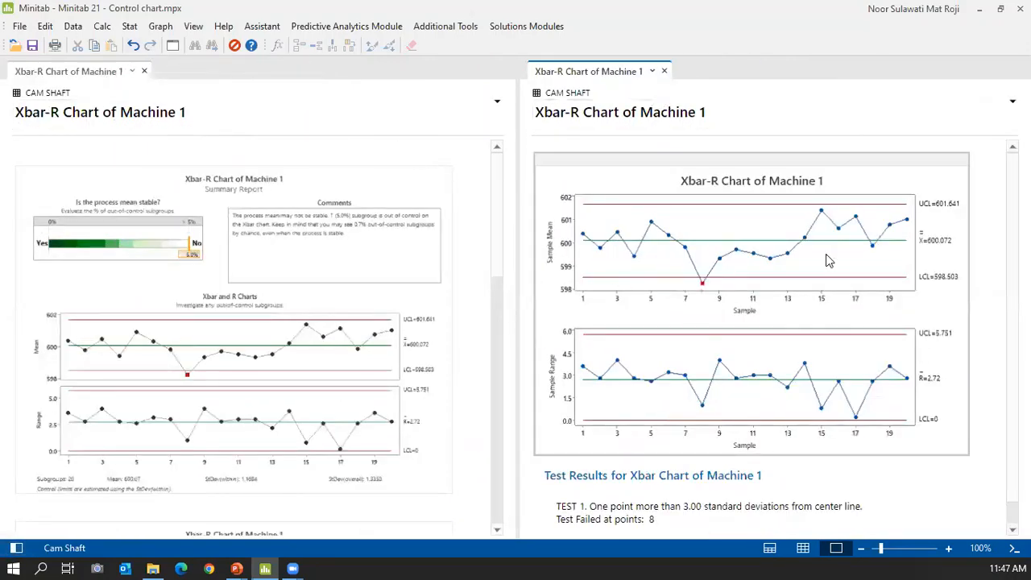
- Compare the Assistant's summary, stability and report card pages with the standard Xbar-R chart and its test results
scroll(785, 354, down, 1)
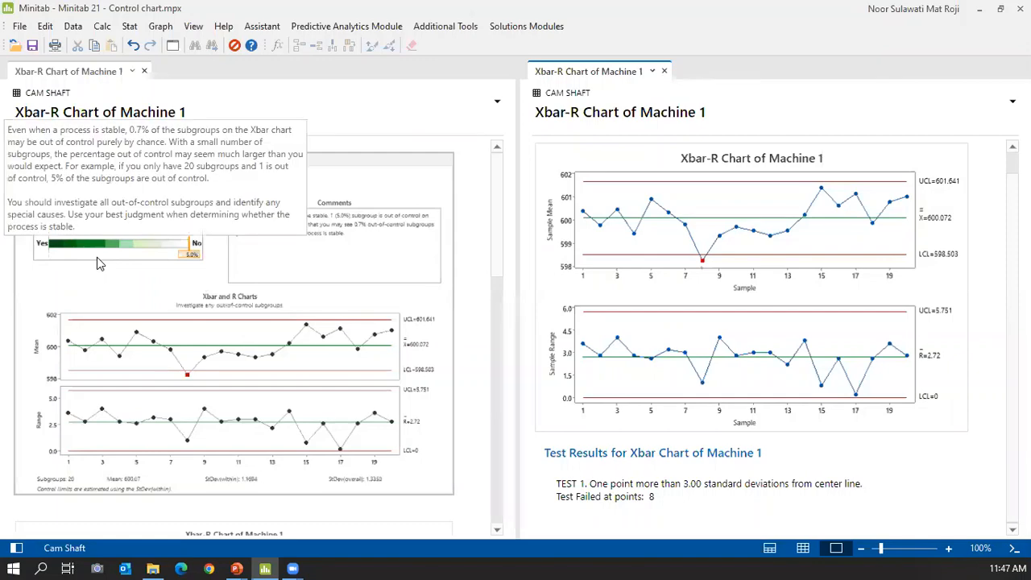
scroll(204, 278, down, 5)
scroll(205, 286, up, 1)
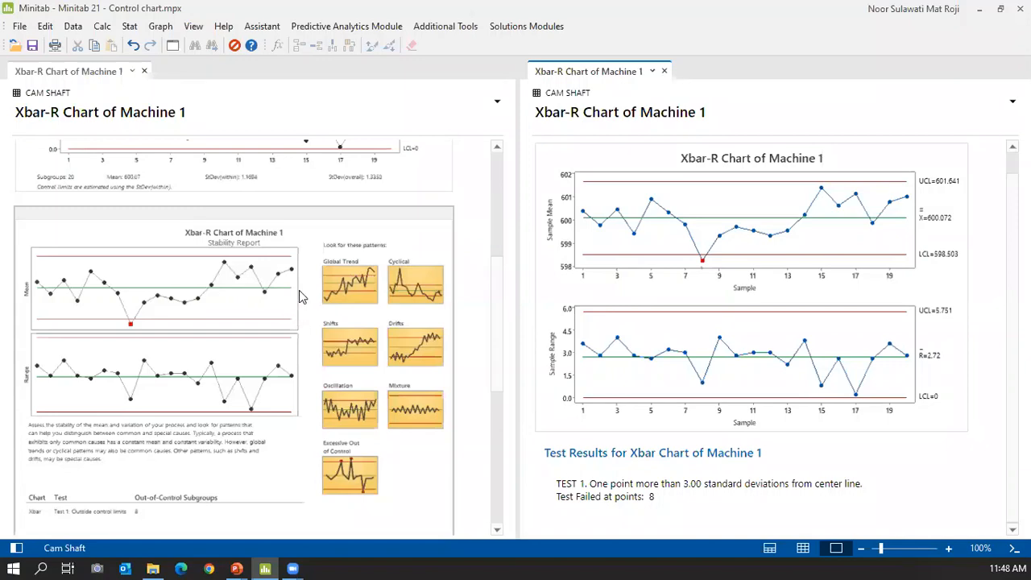
scroll(300, 296, down, 5)
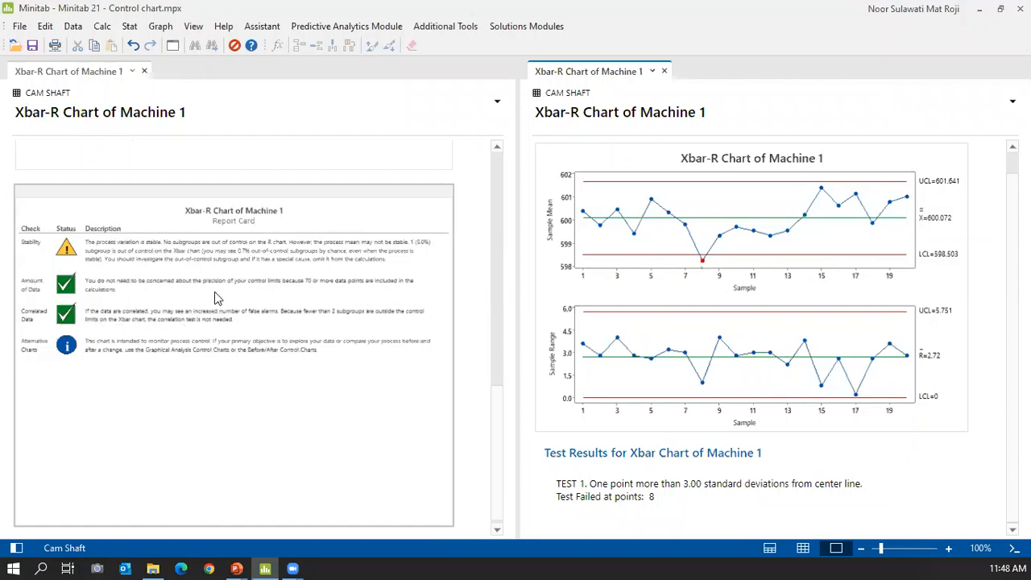
scroll(217, 297, up, 5)
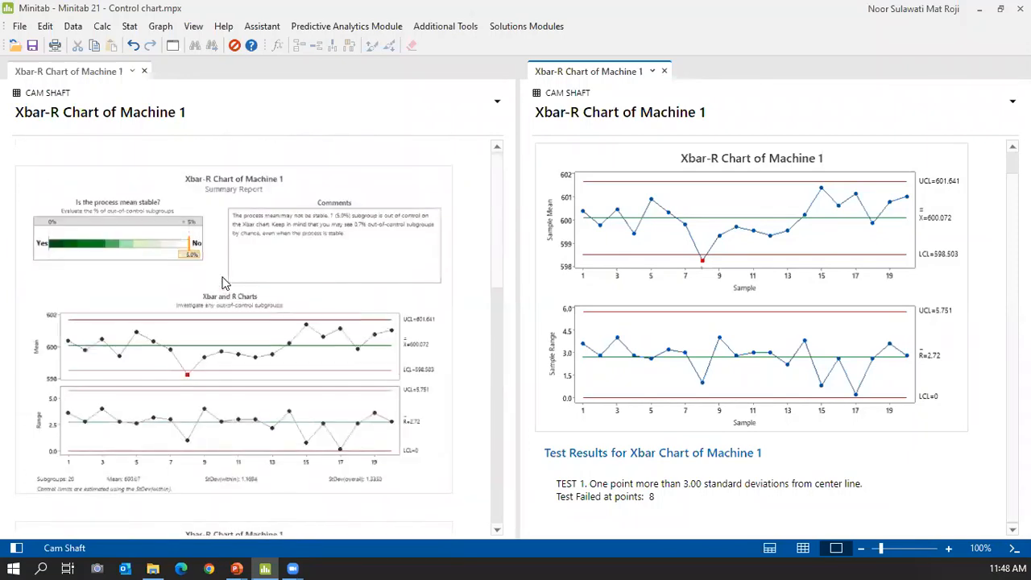
- Examine the standard control chart commands and the Assistant's flowchart for choosing a control chart
click(128, 29)
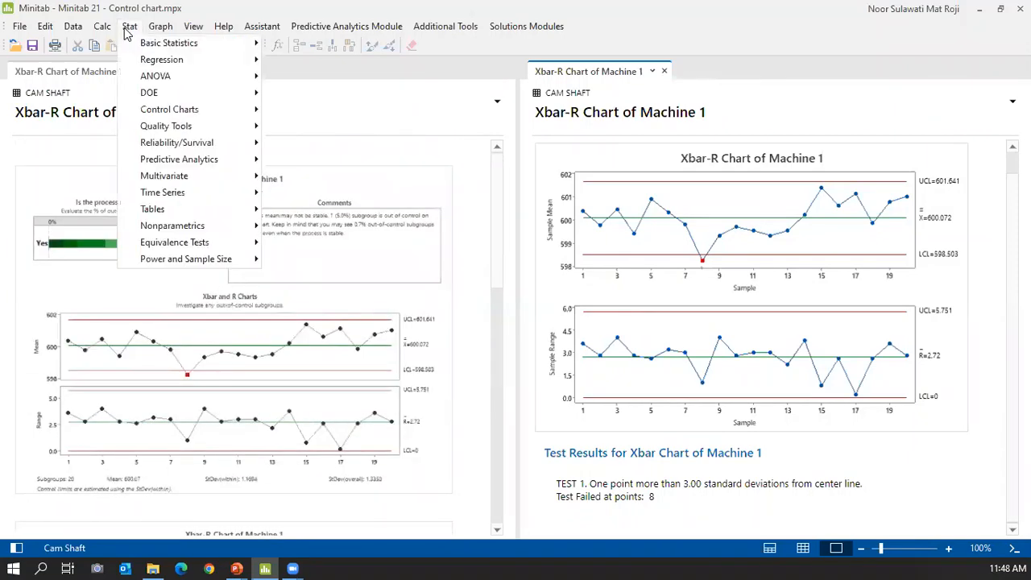
mouse_move(169, 109)
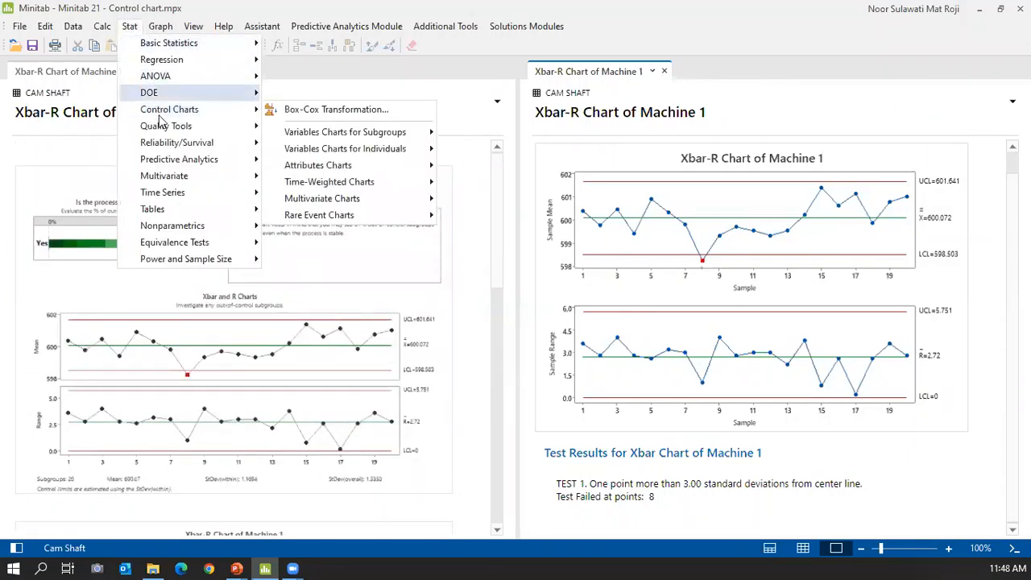
mouse_move(358, 136)
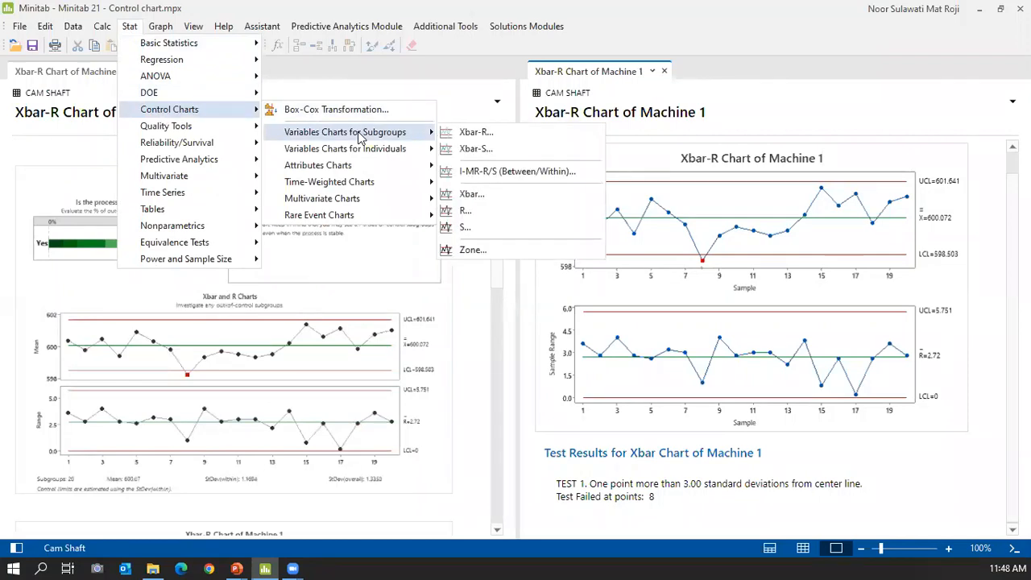
click(262, 26)
click(254, 30)
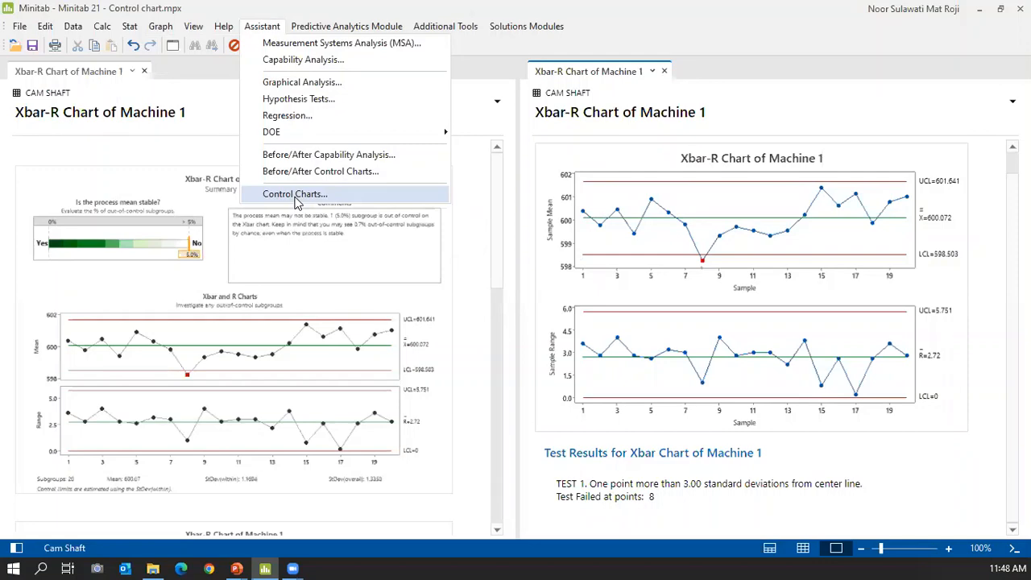
click(296, 195)
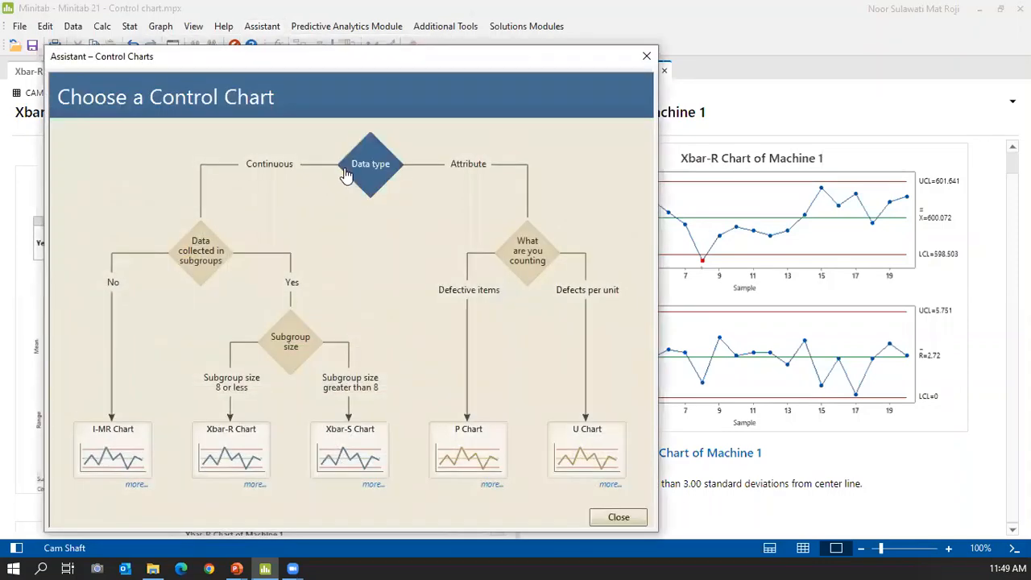
click(646, 55)
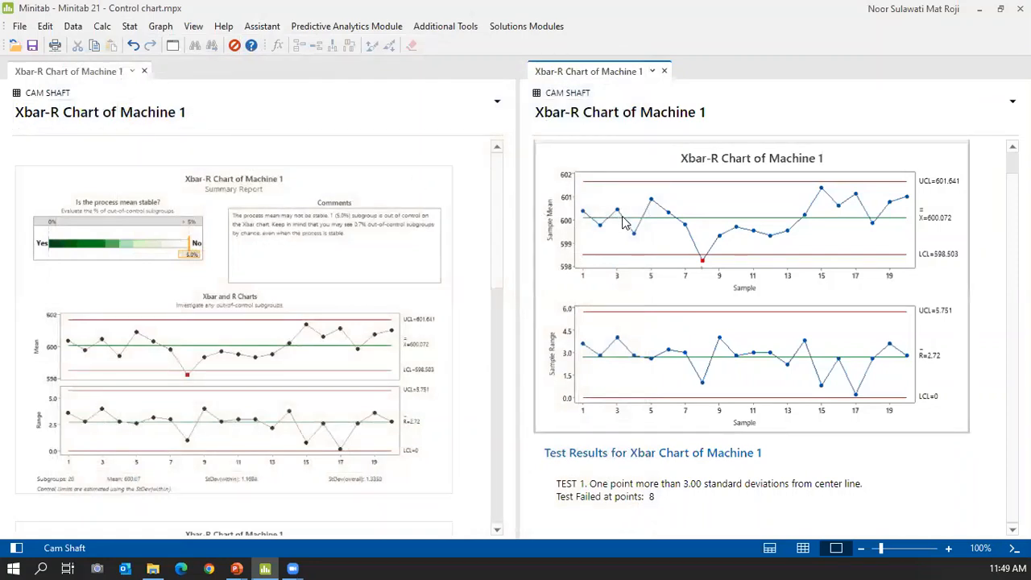
- Examine the standard Xbar-R chart's option settings for parameters, estimation, limits, special-cause tests, display and storage, leaving them unchanged
click(129, 27)
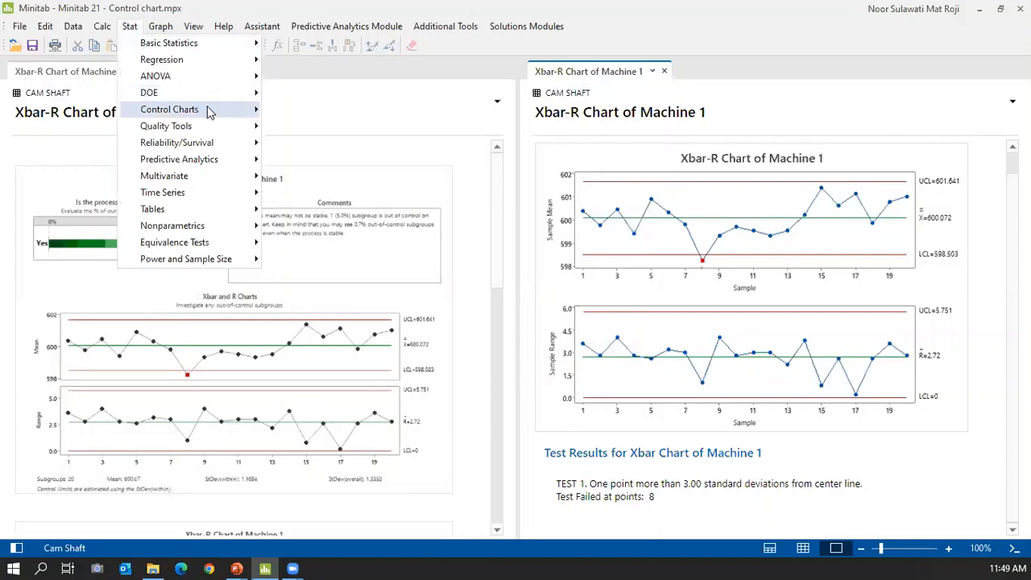
mouse_move(211, 111)
mouse_move(393, 133)
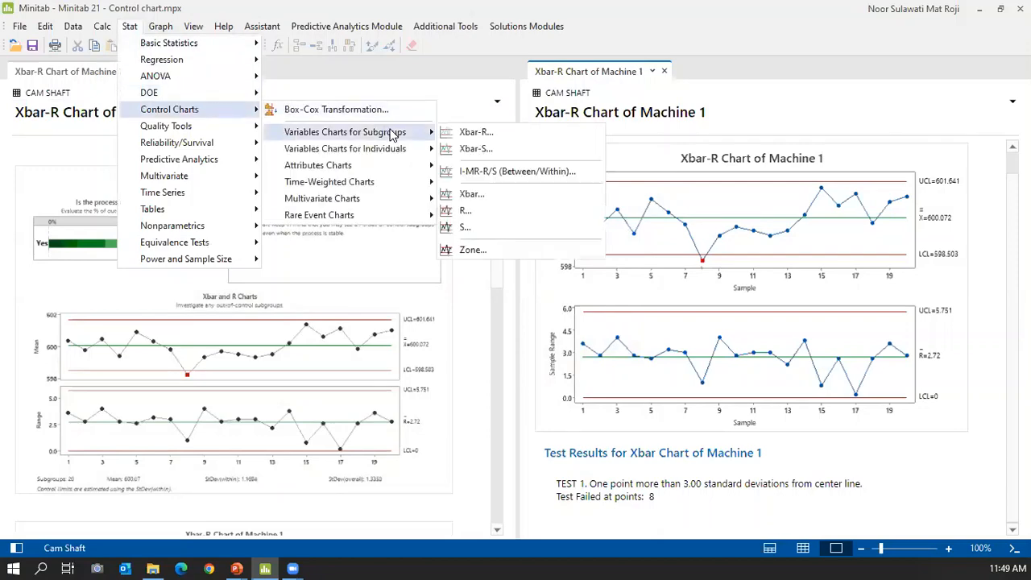
click(529, 133)
click(642, 332)
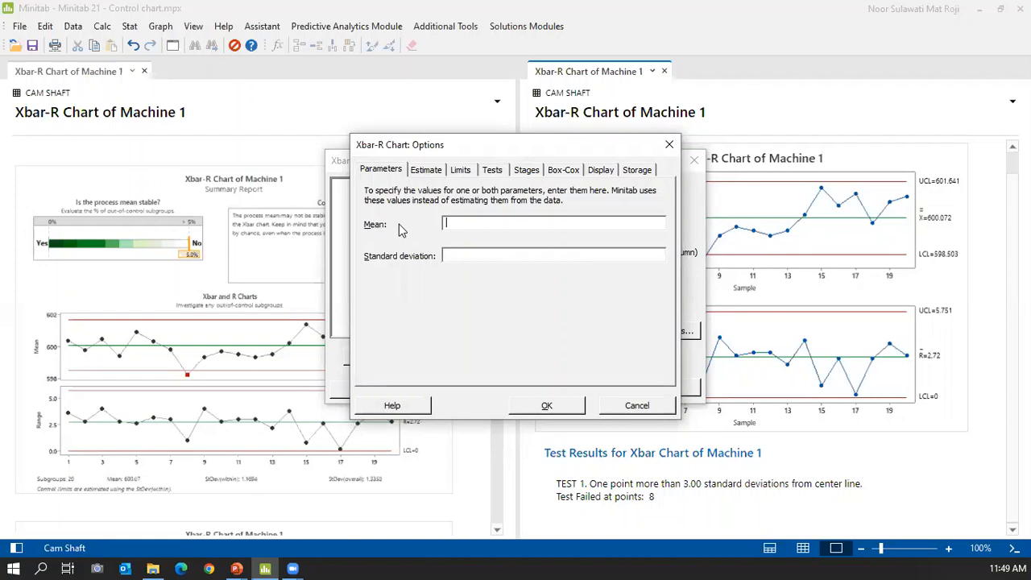
click(423, 171)
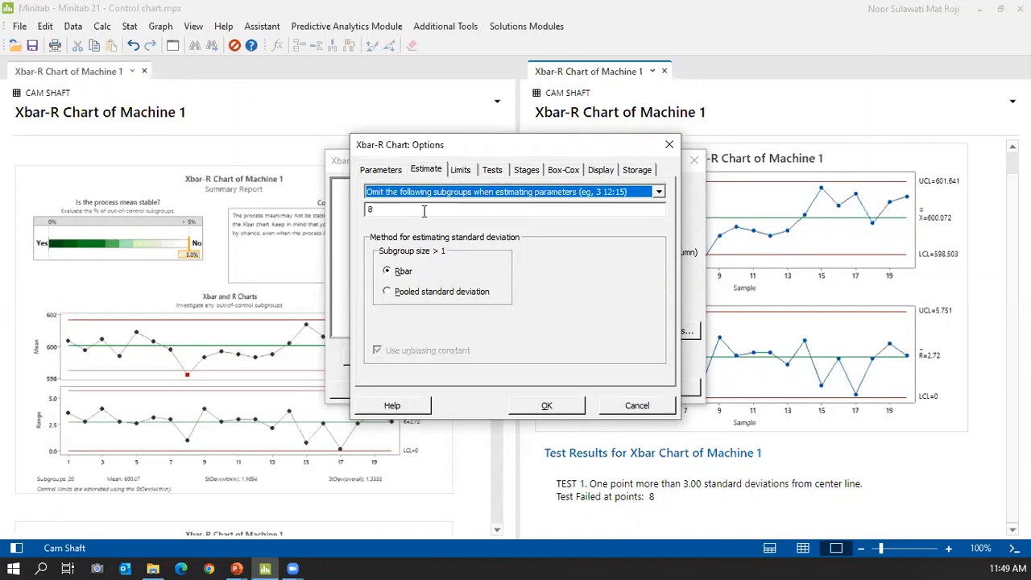
click(456, 170)
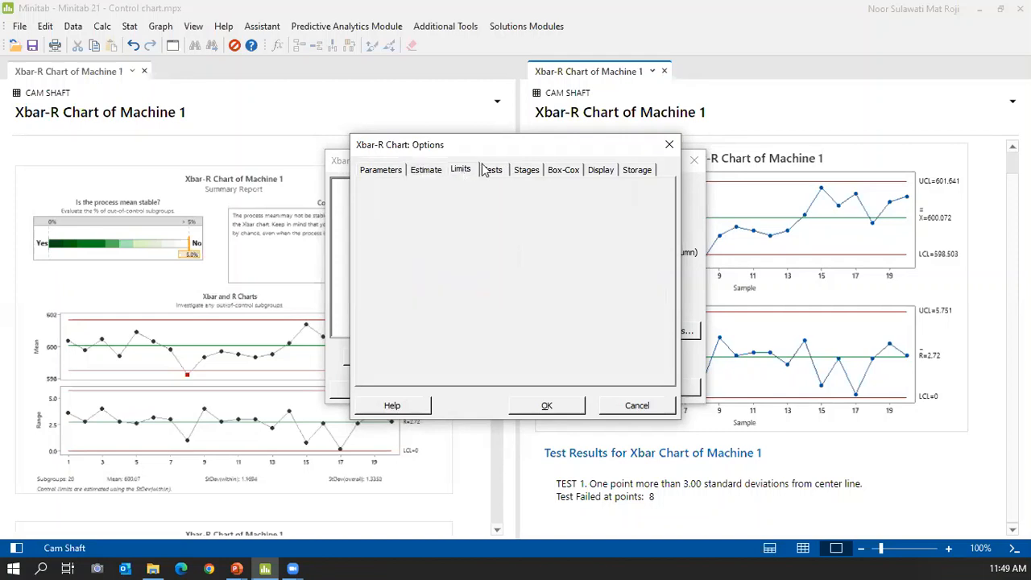
click(493, 171)
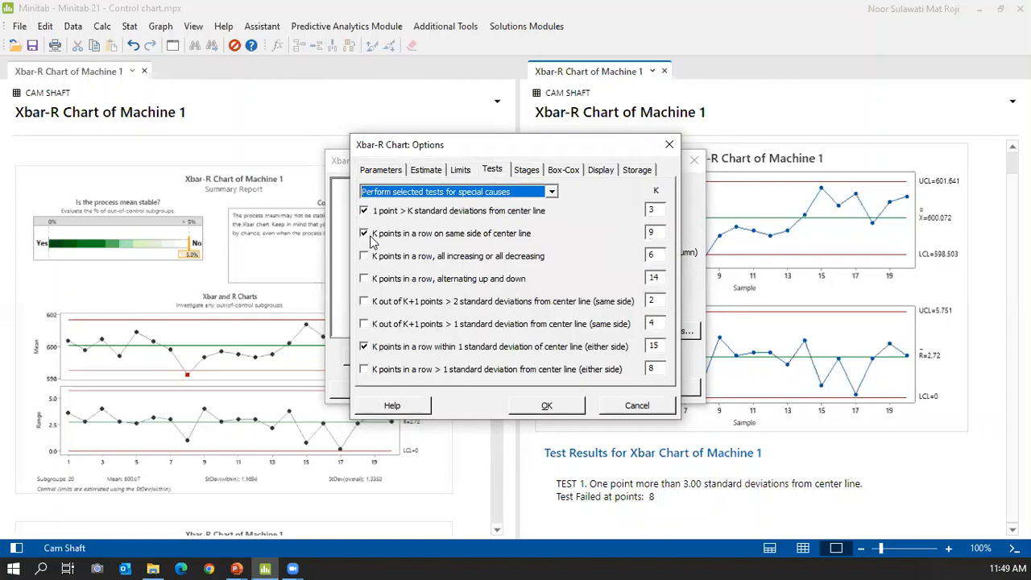
click(612, 172)
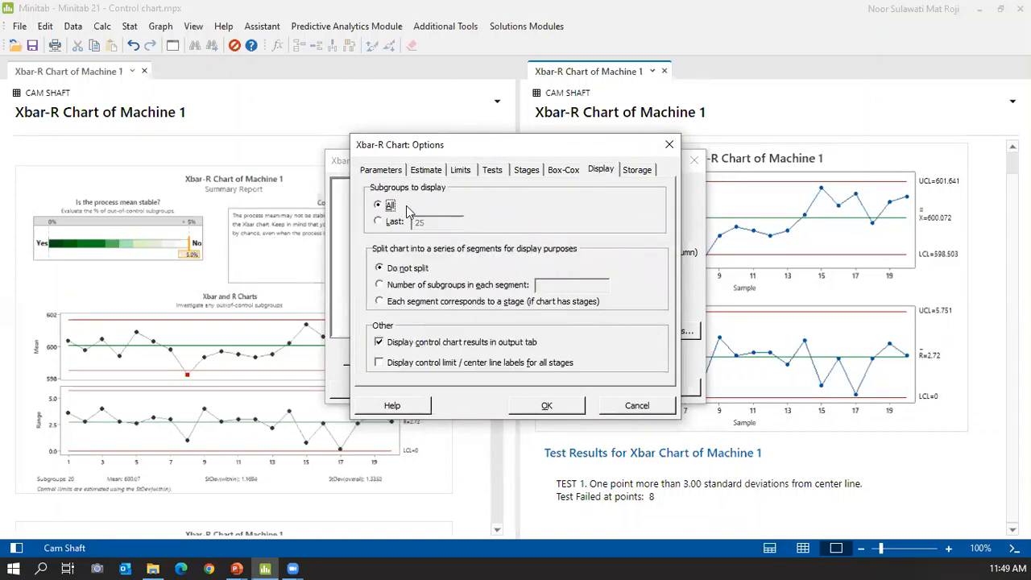
click(634, 172)
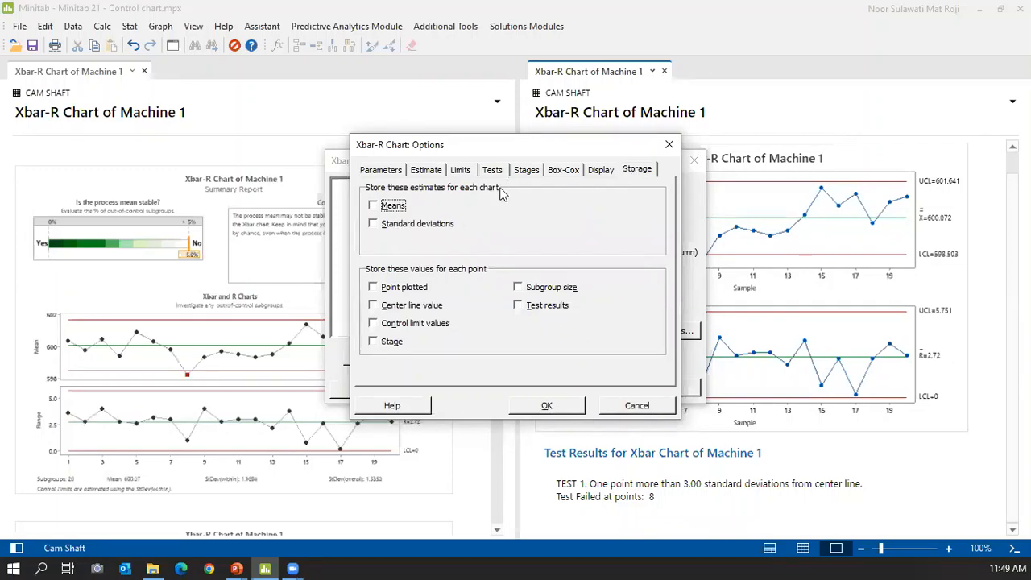
click(669, 144)
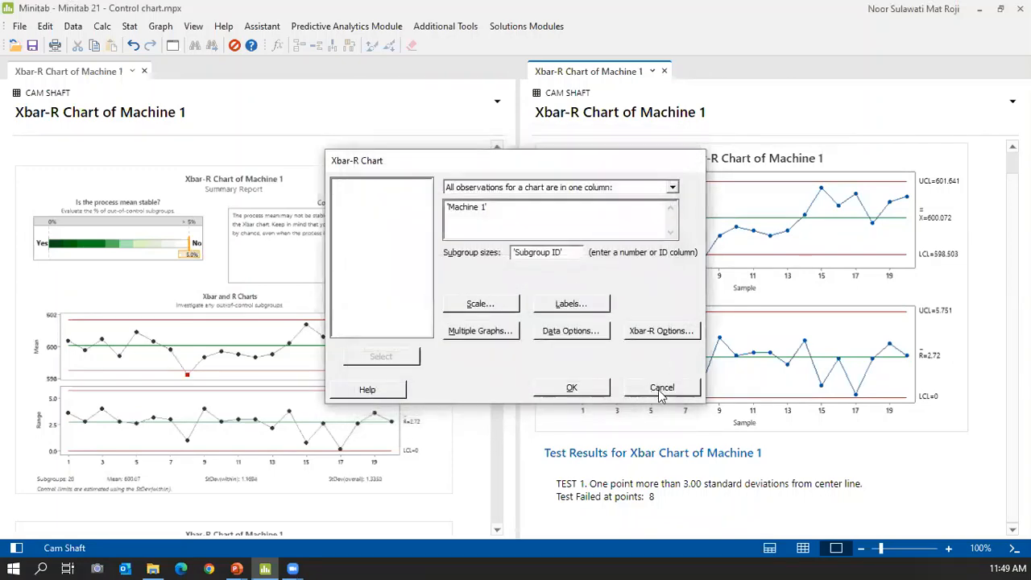
click(660, 389)
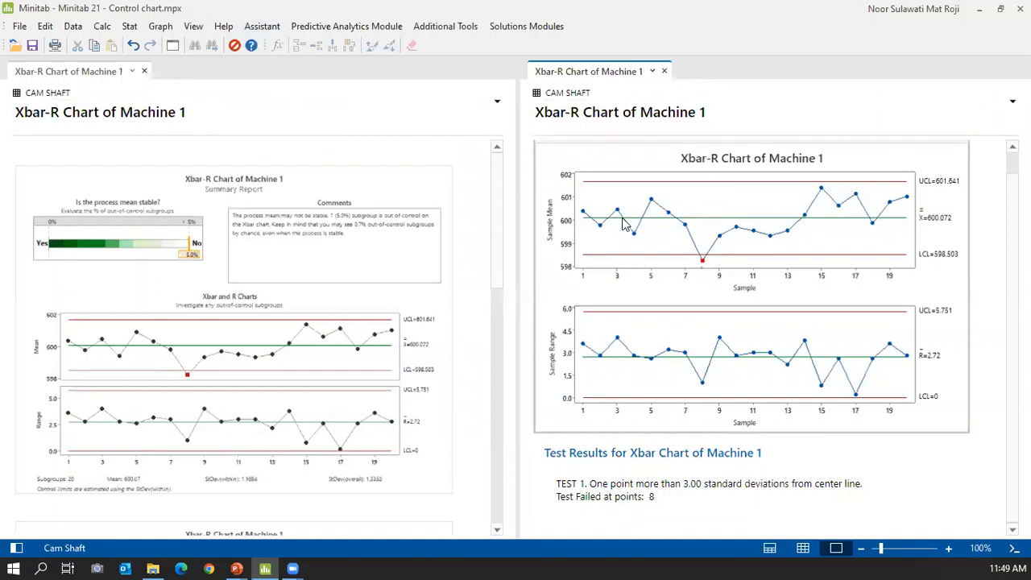
- Switch to the PowerPoint slide show at the slide with the NP Chart of Defectives and its test results
click(130, 26)
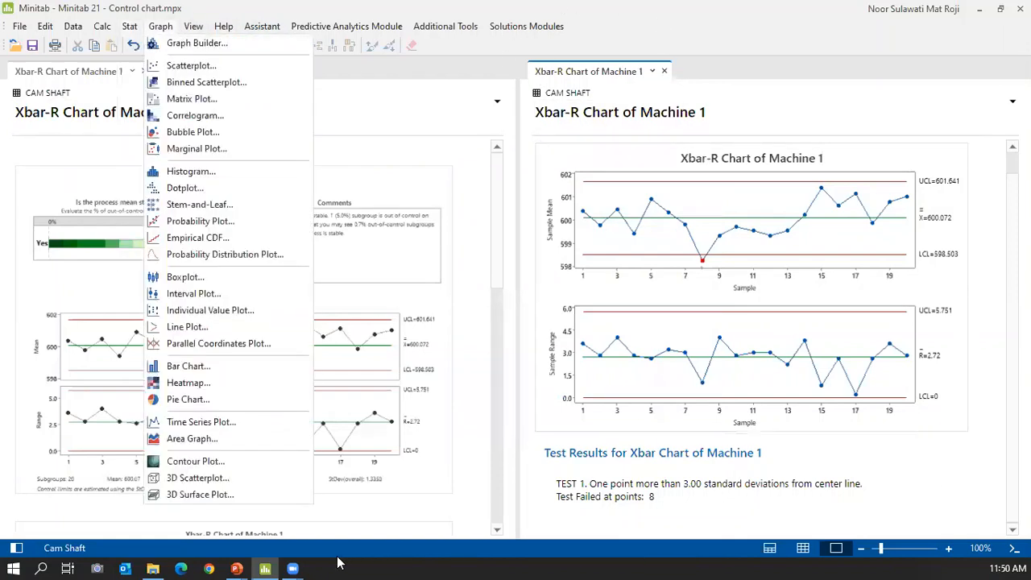
click(238, 568)
click(380, 522)
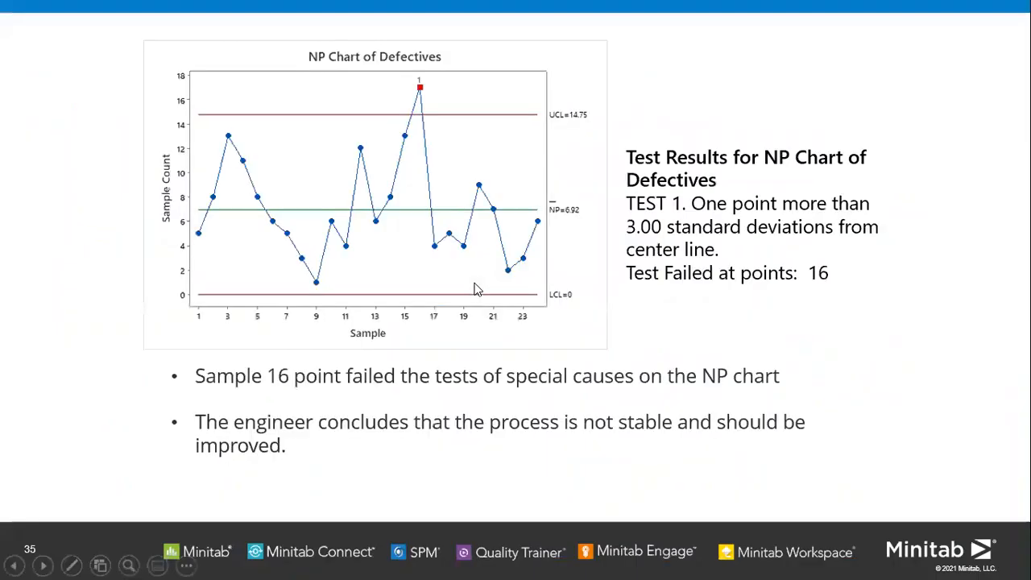